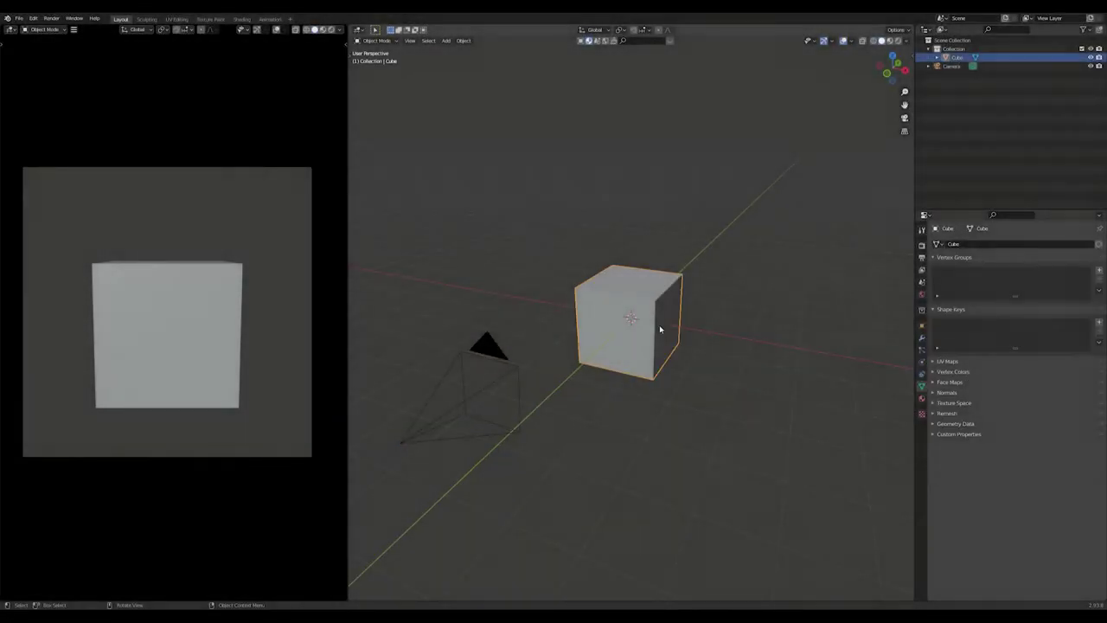
Delete the default cube and add Reference.jpg as a reference image aligned to the front view.
key(Delete)
key(KP_1)
key(shift+a)
mouse_move(626, 429)
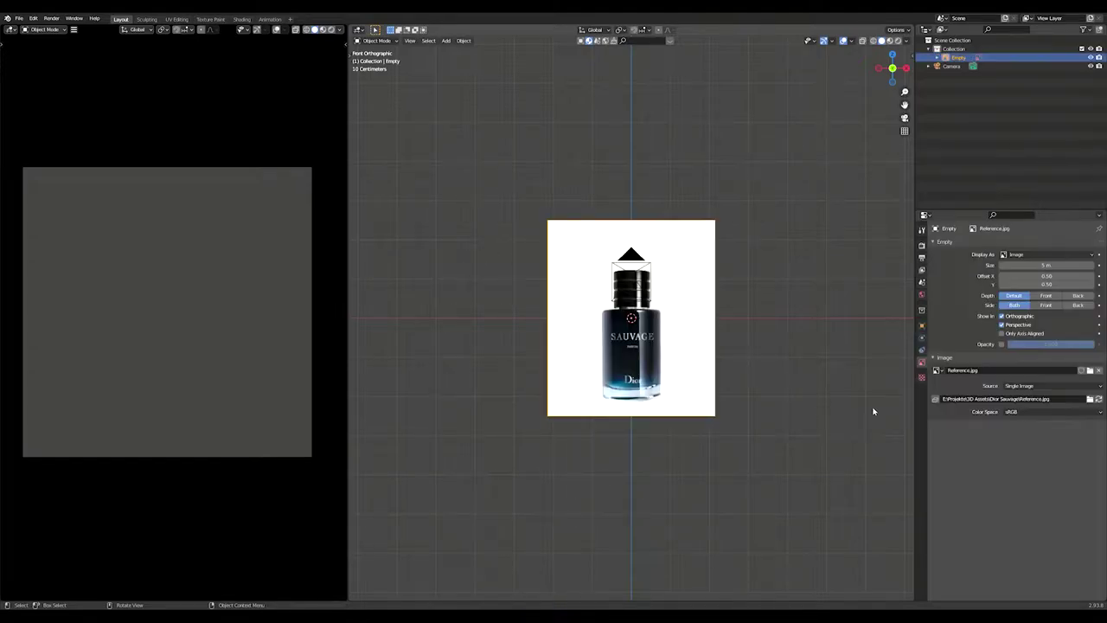
Enable opacity on the reference image, lower it to about 0.1, and move the image vertically so the bottle's base sits at the origin.
scroll(610, 292, up, 4)
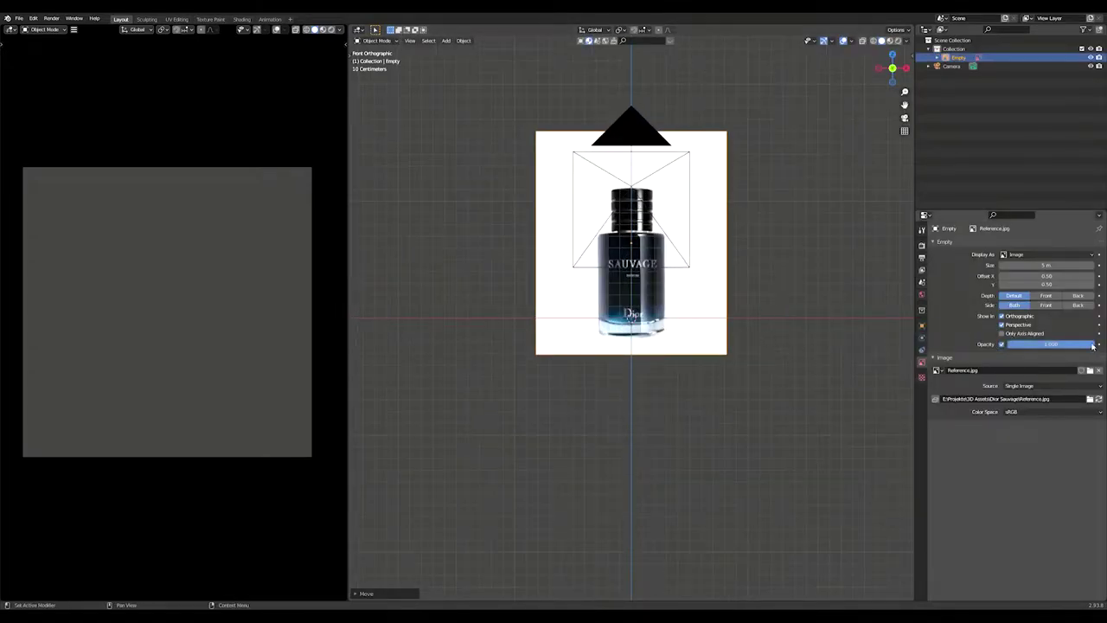
drag(1092, 344, 1015, 345)
key(g)
key(z)
click(771, 314)
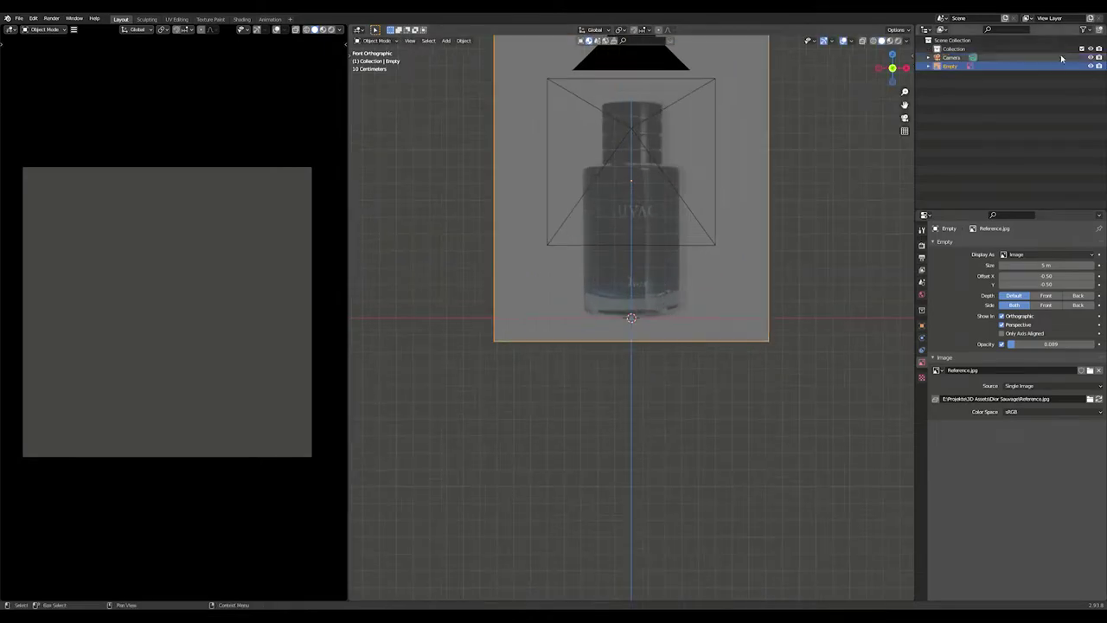
Show the selectability column in the outliner and make the reference image unselectable.
click(1084, 29)
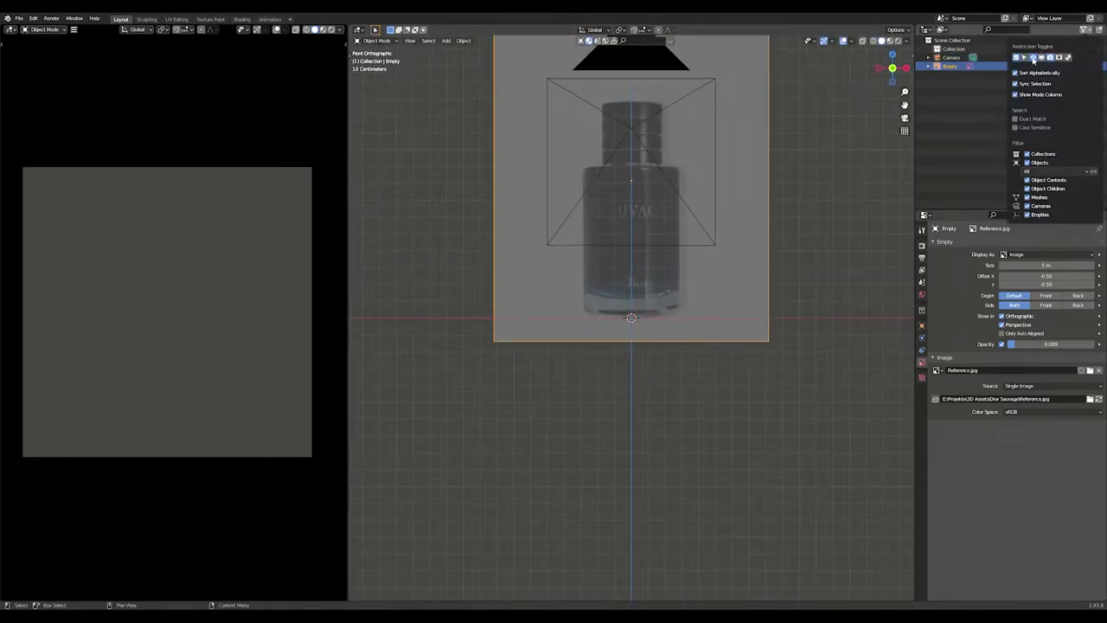
click(1026, 57)
click(1082, 66)
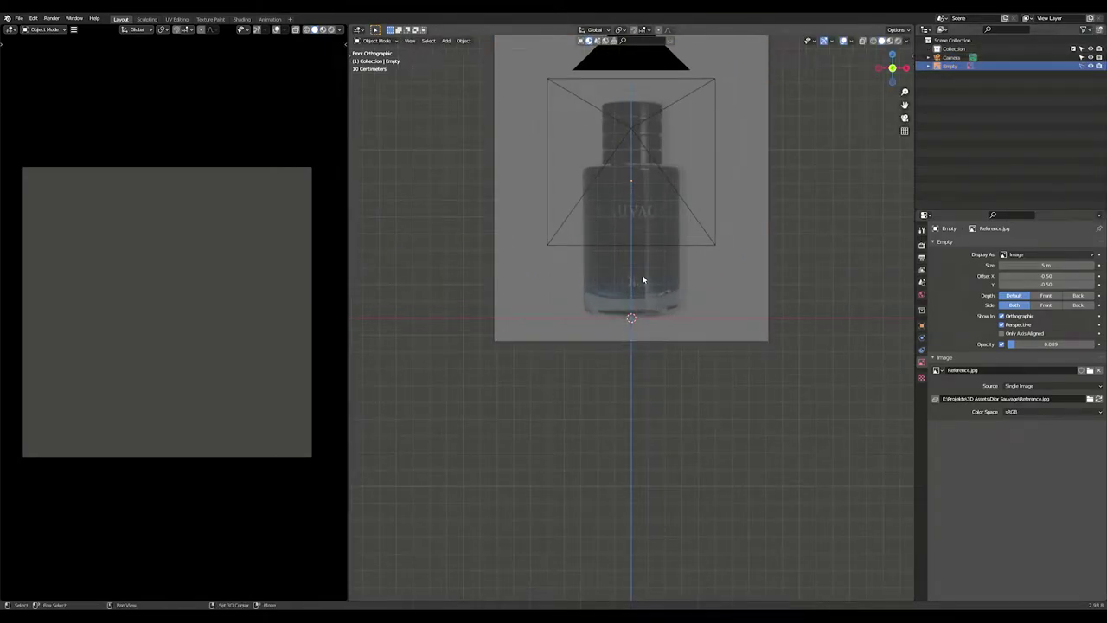
Add a cylinder, scale it to the width of the reference bottle's body, and raise it along Z to the body's upper edge.
key(shift+a)
mouse_move(637, 182)
click(687, 223)
key(s)
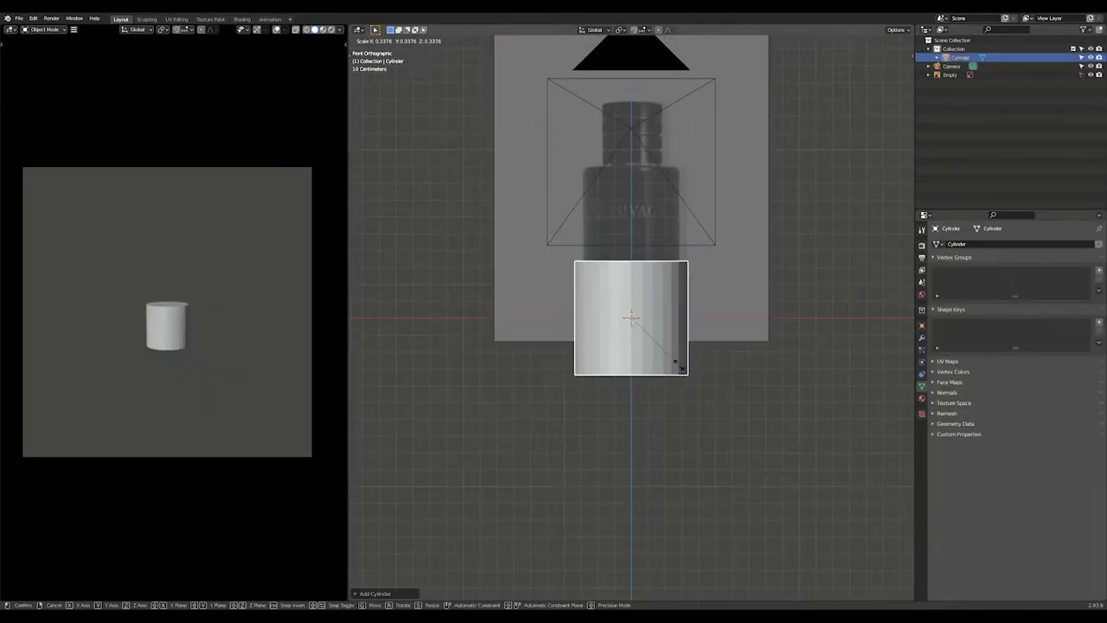
click(665, 356)
key(g)
key(z)
click(665, 259)
Make the mesh see-through and move the cylinder's bottom vertices down along Z to just above the reference bottle's base.
click(872, 40)
drag(577, 244, 719, 305)
key(ctrl+z)
key(Tab)
drag(537, 254, 814, 293)
key(g)
key(z)
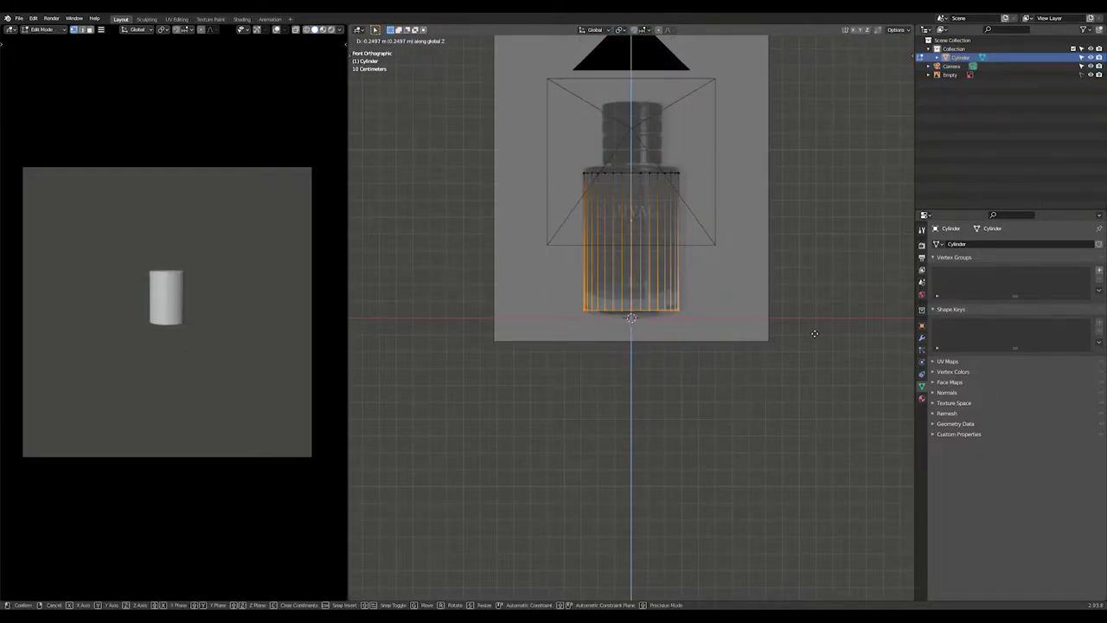
click(829, 340)
Extrude the cylinder's bottom face down to the reference base and scale it inward to taper the lower edge.
key(e)
key(s)
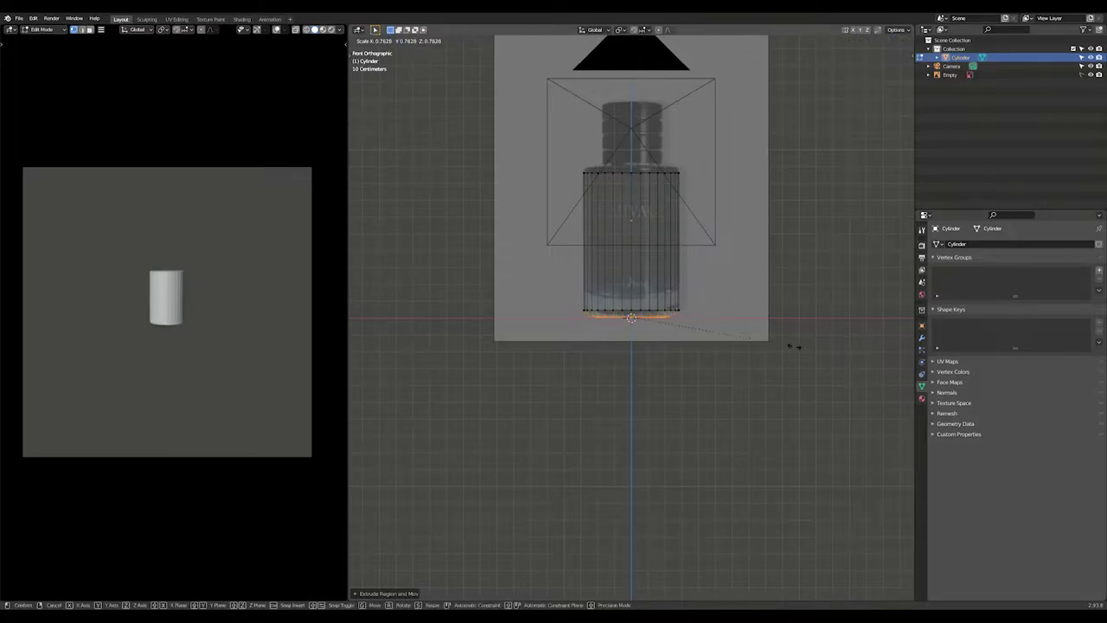
click(729, 343)
Extrude a smaller ring inside the bottle's base and raise it slightly along Z to make the underside concave.
scroll(737, 348, up, 5)
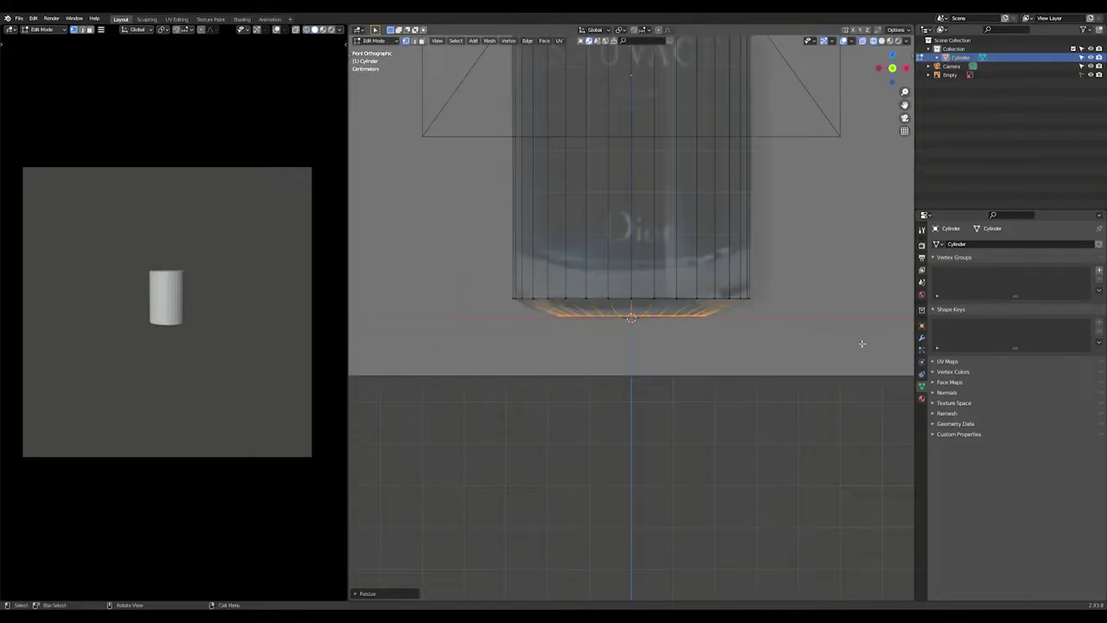
click(713, 347)
middle_drag(713, 347, 692, 295)
key(g)
key(z)
click(688, 287)
middle_drag(679, 338, 669, 371)
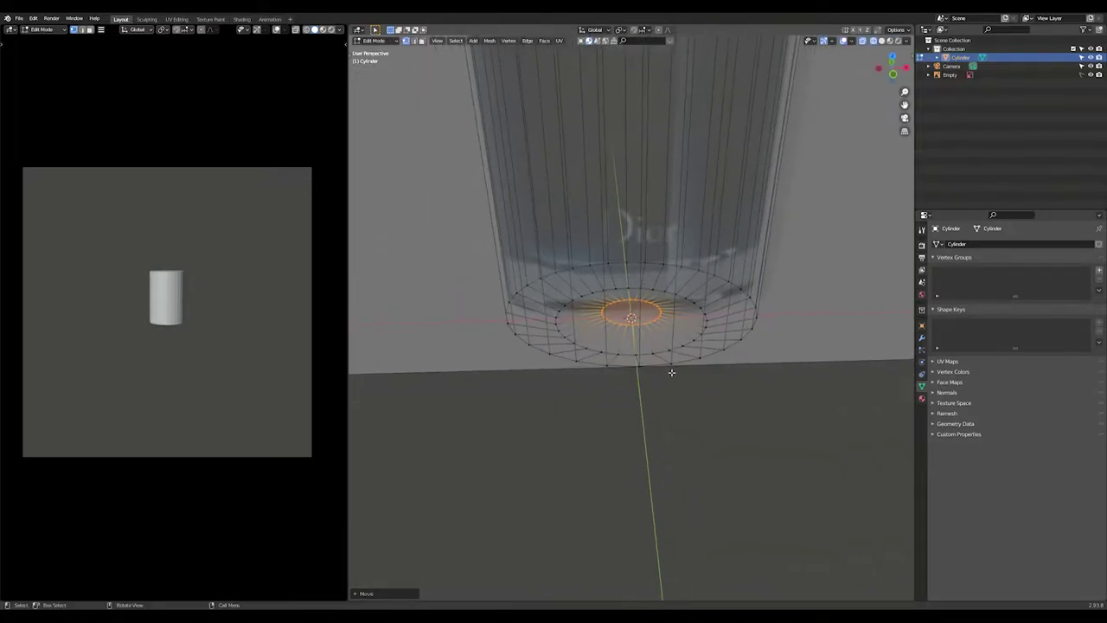
Raise the body's top edge loop along Z to the shoulder line, and extrude the top face up and inward to form the shoulder.
alt+click(671, 367)
key(KP_1)
scroll(719, 289, down, 5)
shift+middle_drag(719, 289, 719, 345)
alt+click(678, 229)
scroll(727, 239, up, 3)
key(g)
key(z)
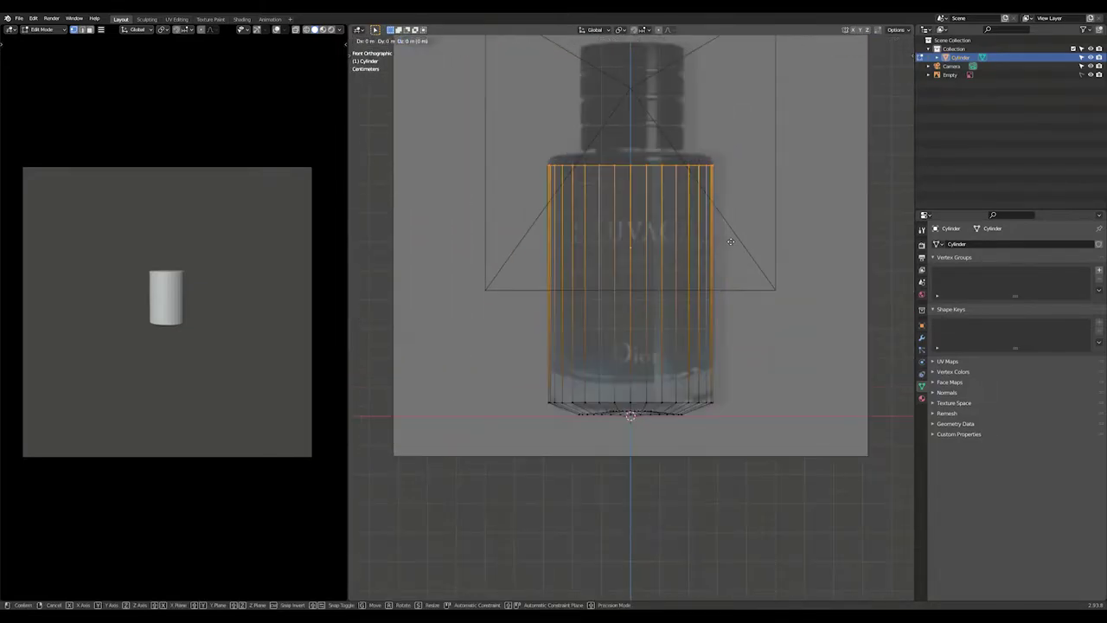
click(730, 235)
key(ctrl+i)
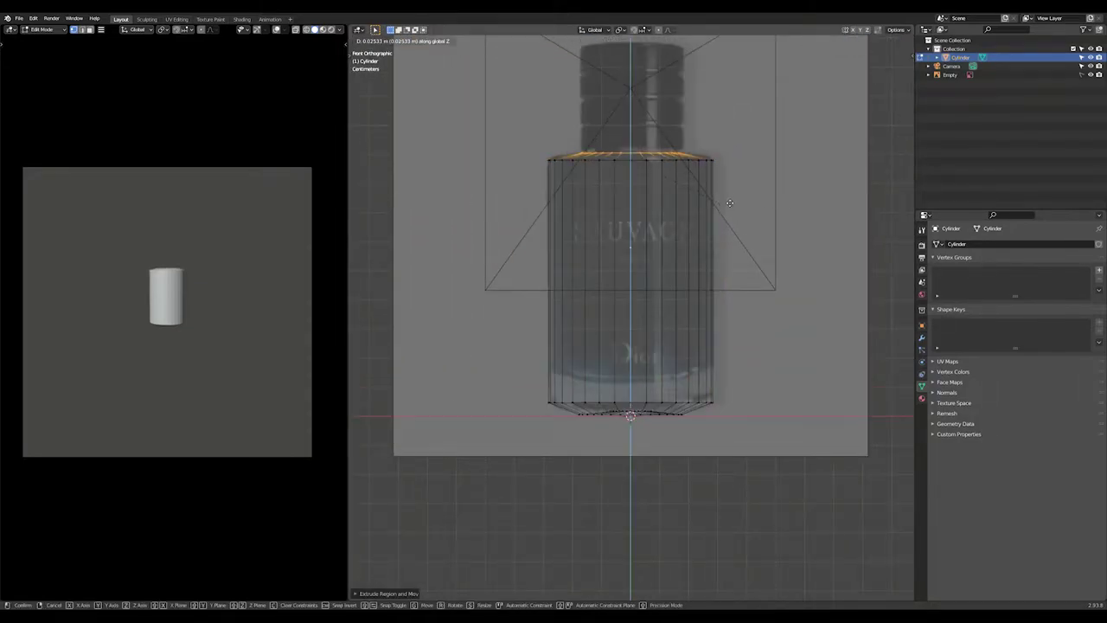
click(777, 189)
Extrude the shoulder's inner ring upward along Z to form the neck, and scale the neck's two edge loops together to fit inside the cap.
key(e)
right_click(777, 189)
key(g)
key(z)
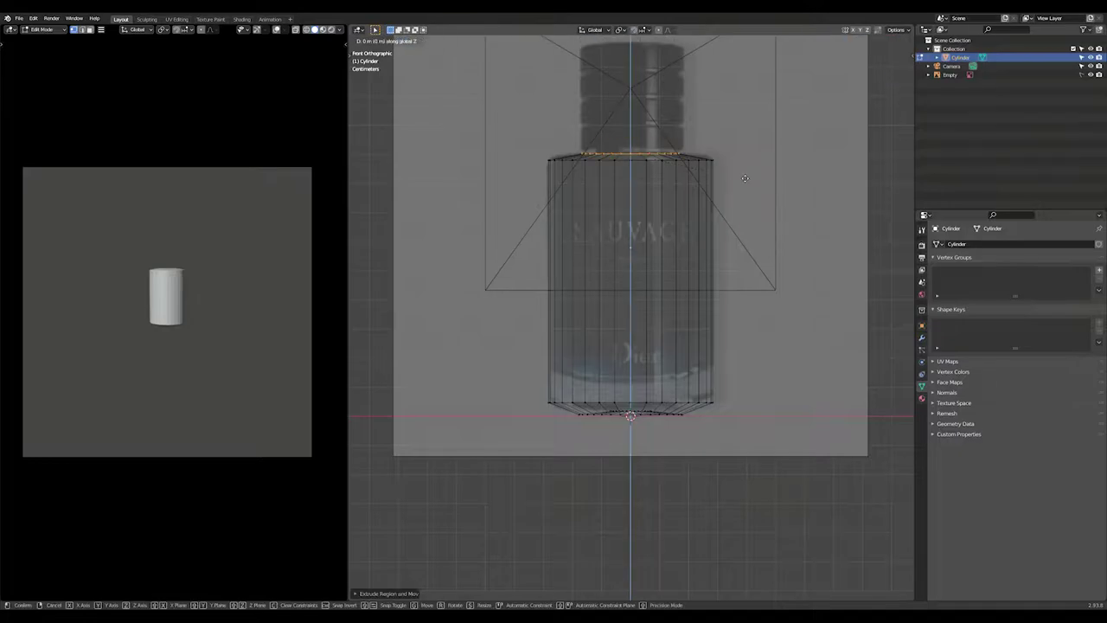
click(770, 172)
alt+shift+click(682, 154)
key(s)
click(805, 159)
scroll(700, 395, up, 4)
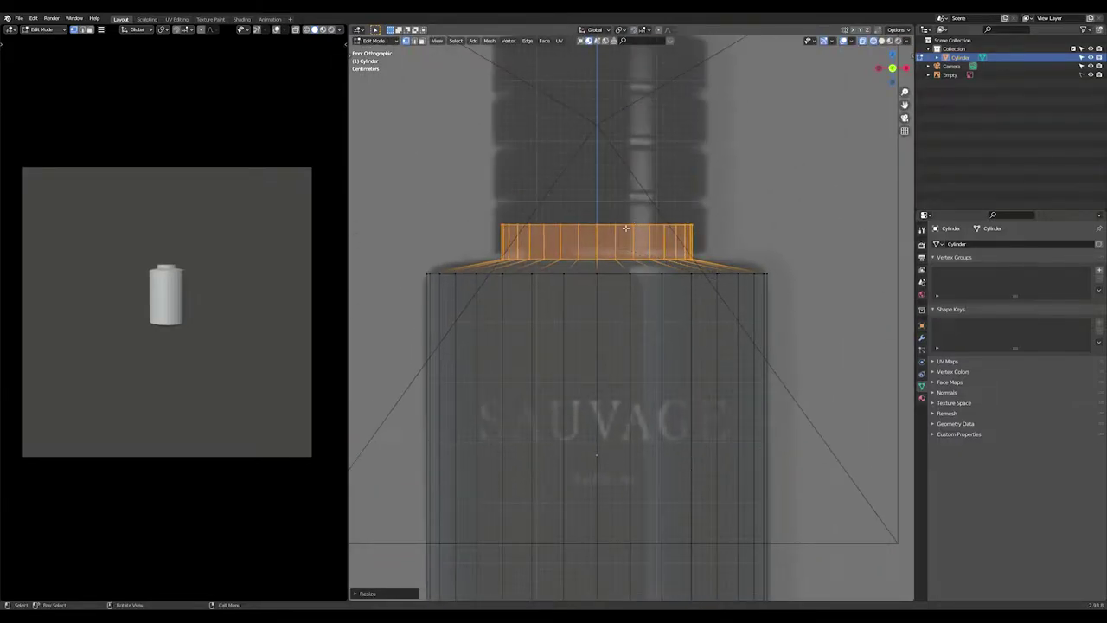
Extrude the neck's top edge loop inward to a smaller concentric ring for the nozzle.
alt+click(626, 227)
middle_drag(813, 255, 806, 289)
key(e)
key(s)
click(684, 259)
key(KP_7)
key(s)
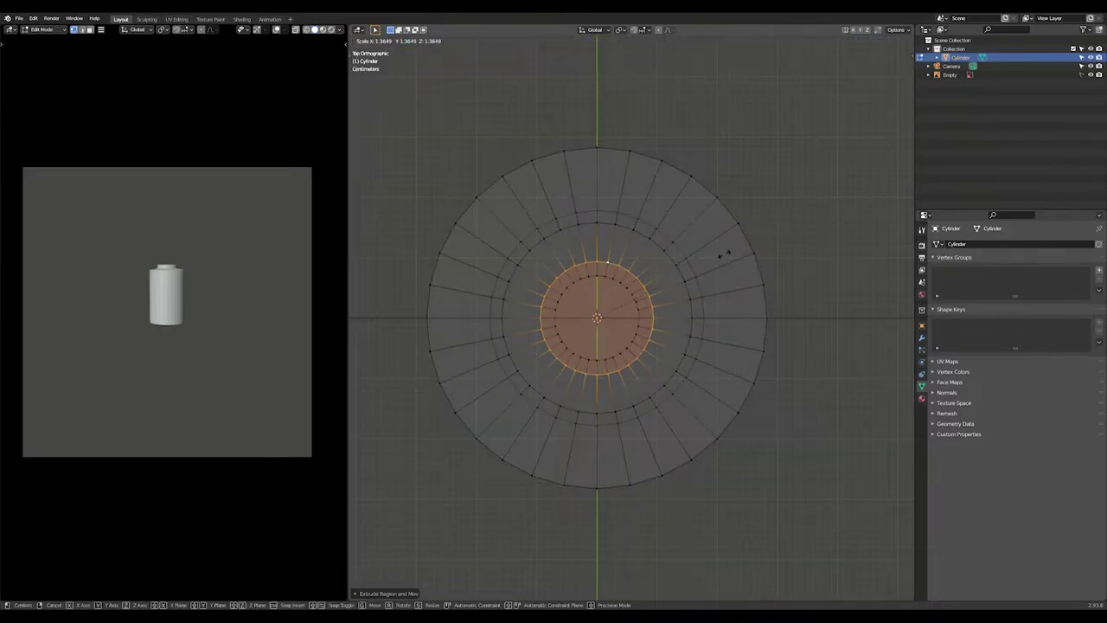
right_click(732, 258)
Extrude the inner ring upward along Z into a nozzle and scale its upper and lower loops slightly wider.
key(KP_1)
key(e)
key(z)
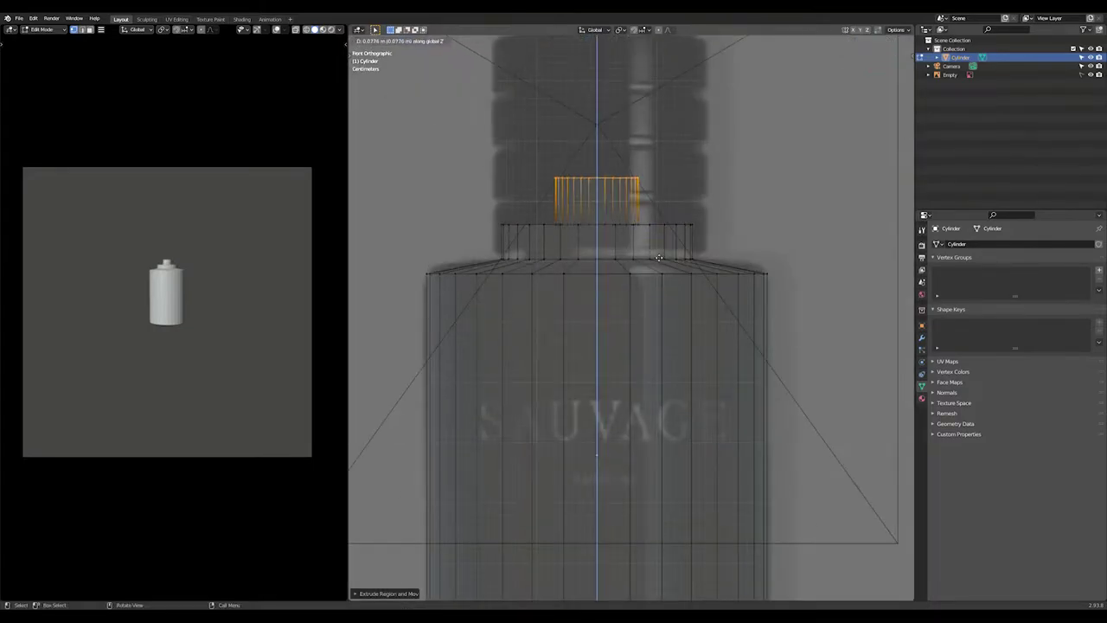
click(659, 227)
middle_drag(659, 227, 620, 263)
alt+click(604, 249)
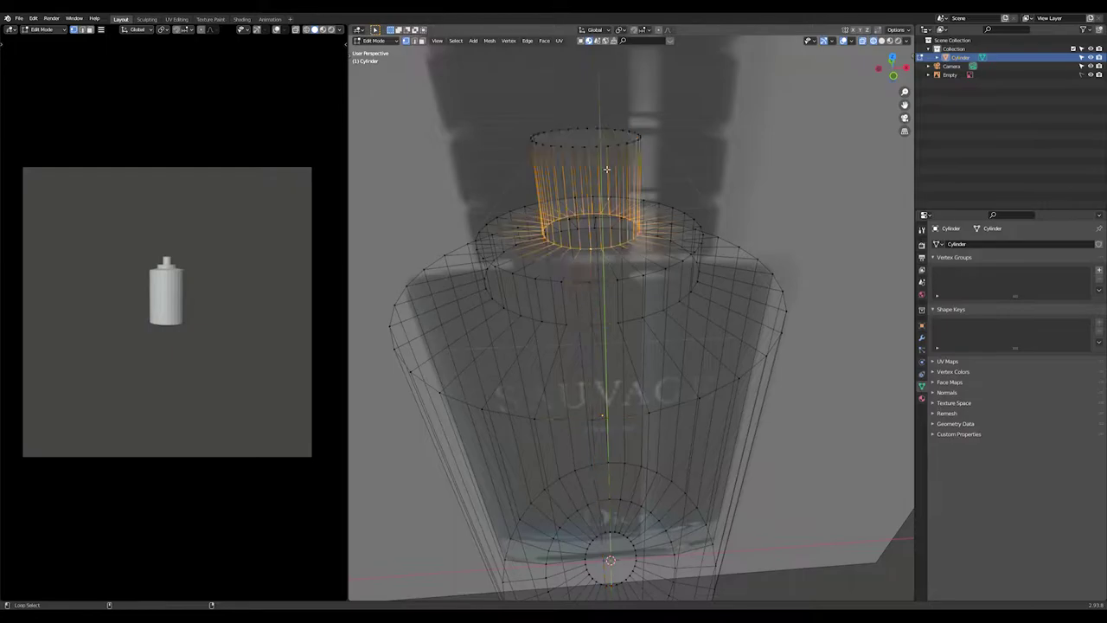
alt+shift+click(608, 146)
key(s)
click(784, 163)
Shorten the nozzle by lowering its top loop along Z, and raise its base loop level with the neck's top.
alt+click(620, 130)
key(KP_1)
key(g)
key(z)
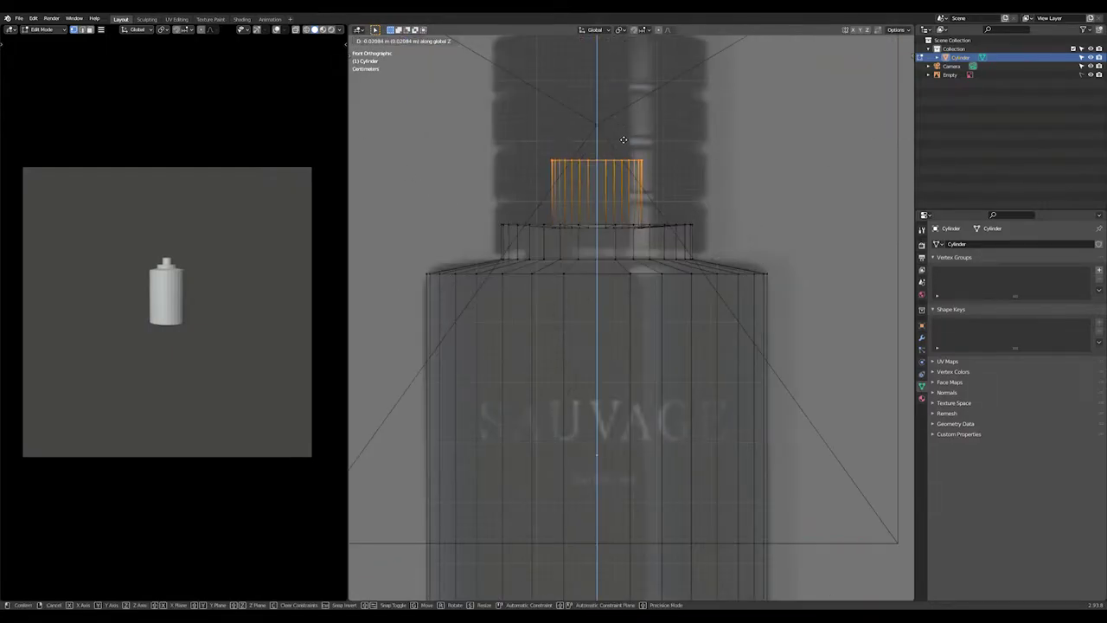
click(625, 169)
alt+click(597, 229)
key(g)
key(z)
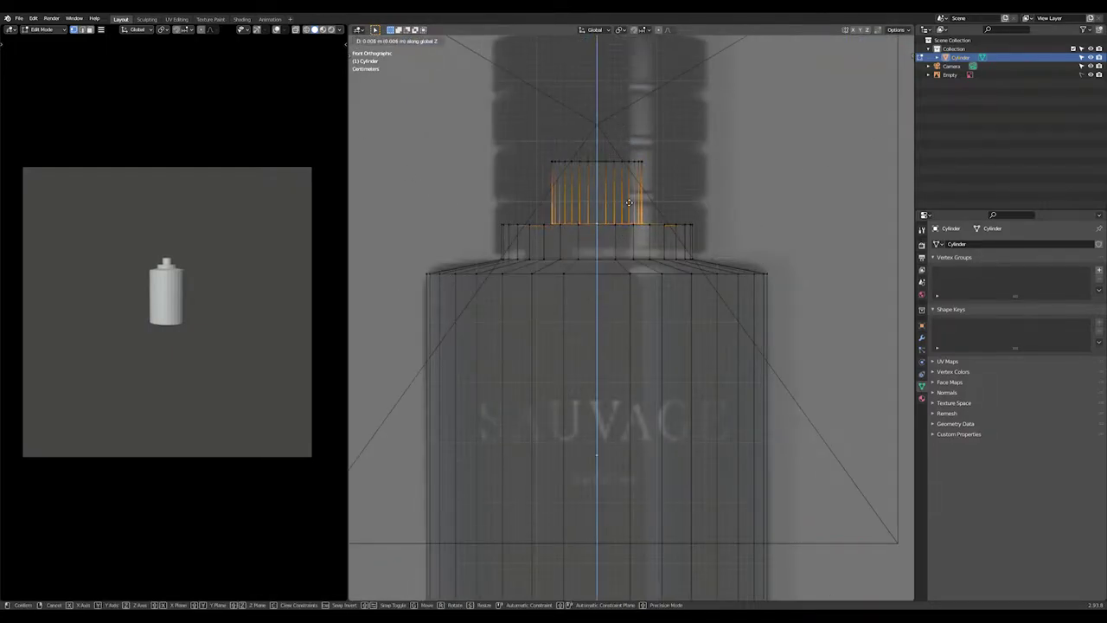
click(632, 201)
Return to Object Mode and apply the bottle object's transform.
key(Tab)
click(793, 203)
middle_drag(658, 237, 638, 282)
key(shift+z)
key(shift+z)
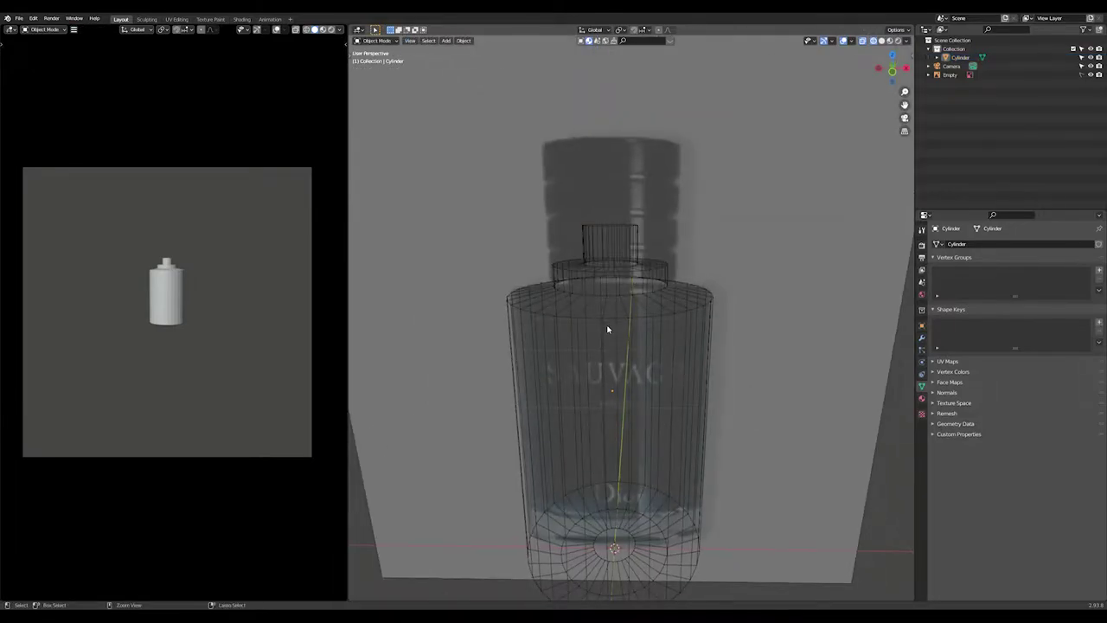
click(612, 323)
key(ctrl+a)
click(616, 322)
Bevel the bottle's shoulder edge loop with 3 segments to match the rounded reference outline.
key(Tab)
key(KP_1)
alt+click(617, 290)
shift+middle_drag(618, 292, 643, 116)
key(ctrl+b)
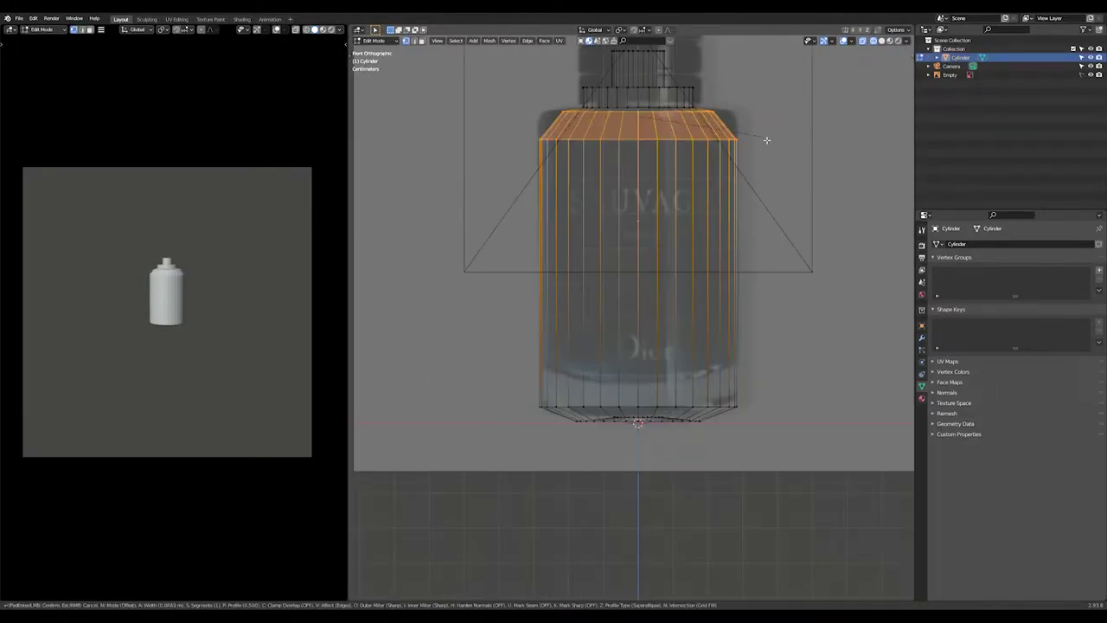
scroll(756, 139, up, 2)
click(751, 148)
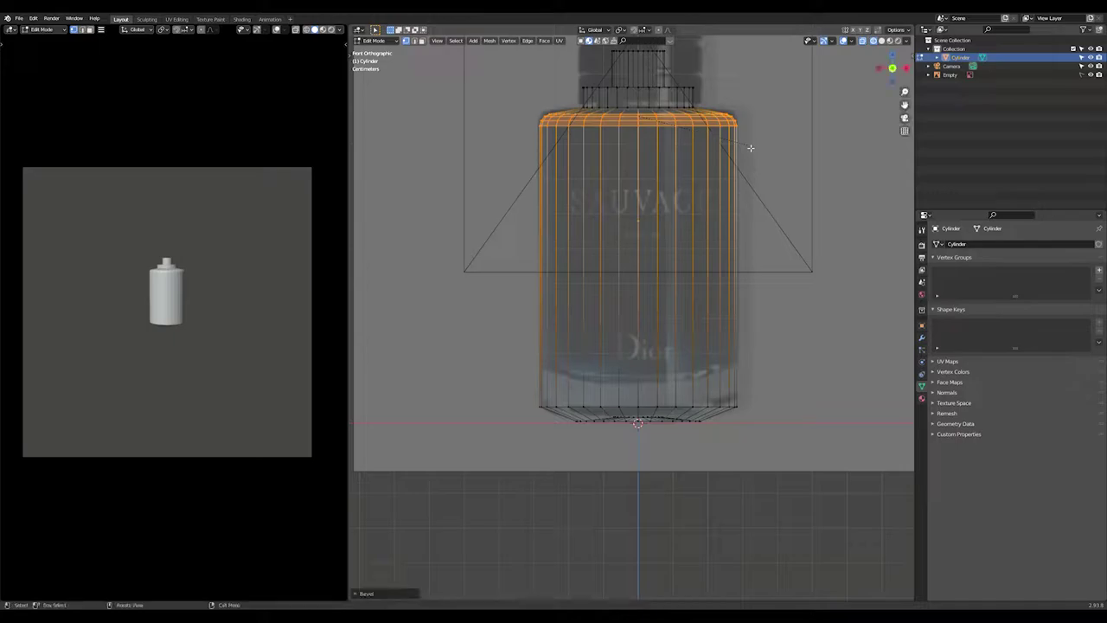
Bevel the edge loop at the bottom of the bottle's body with 3 segments.
alt+click(786, 384)
key(ctrl+b)
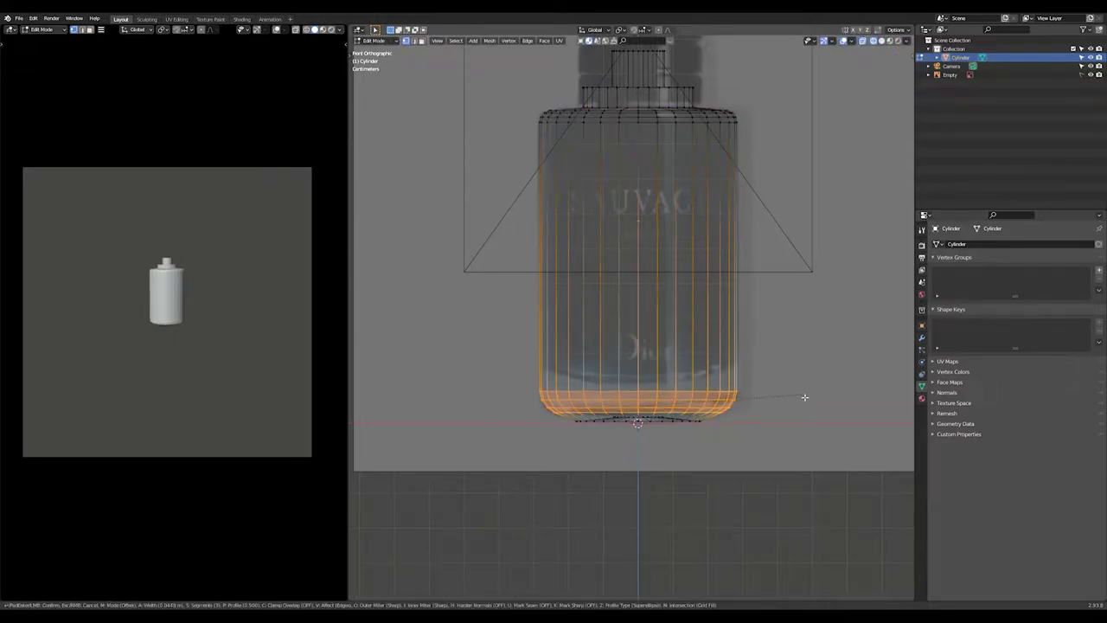
click(804, 394)
alt+click(649, 422)
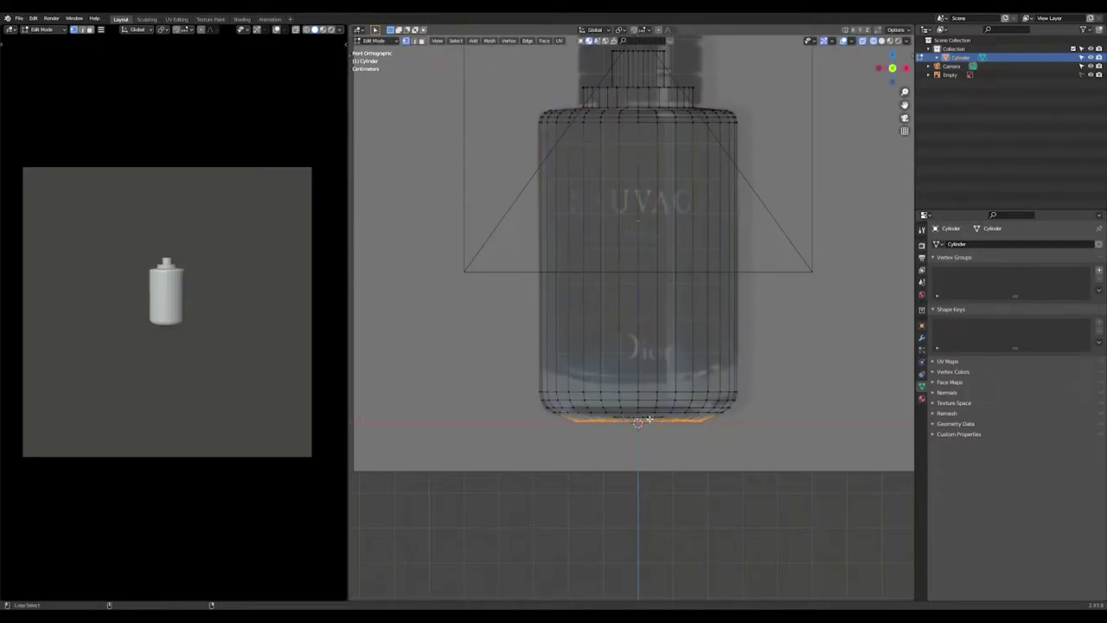
alt+shift+click(649, 419)
key(g)
key(z)
right_click(608, 433)
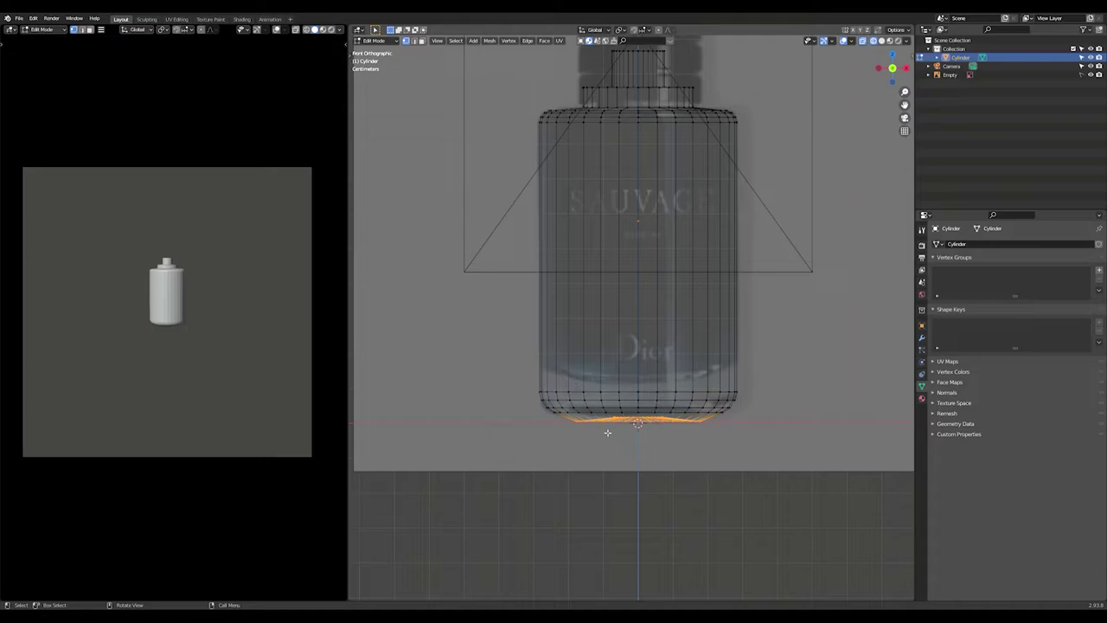
click(754, 430)
Add a second cylinder in Object Mode, scale it to the width of the reference cap, and raise it along Z over the neck.
key(Tab)
middle_drag(754, 456, 647, 253)
key(KP_1)
key(shift+a)
mouse_move(655, 198)
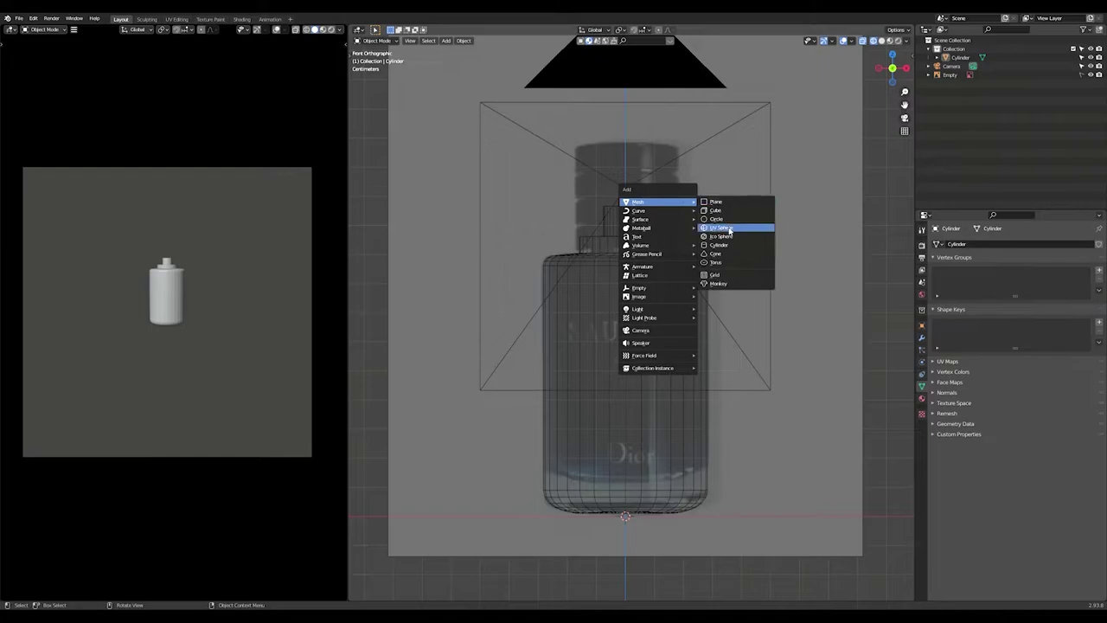
click(769, 247)
key(s)
click(671, 445)
key(g)
key(z)
click(774, 148)
key(s)
click(729, 182)
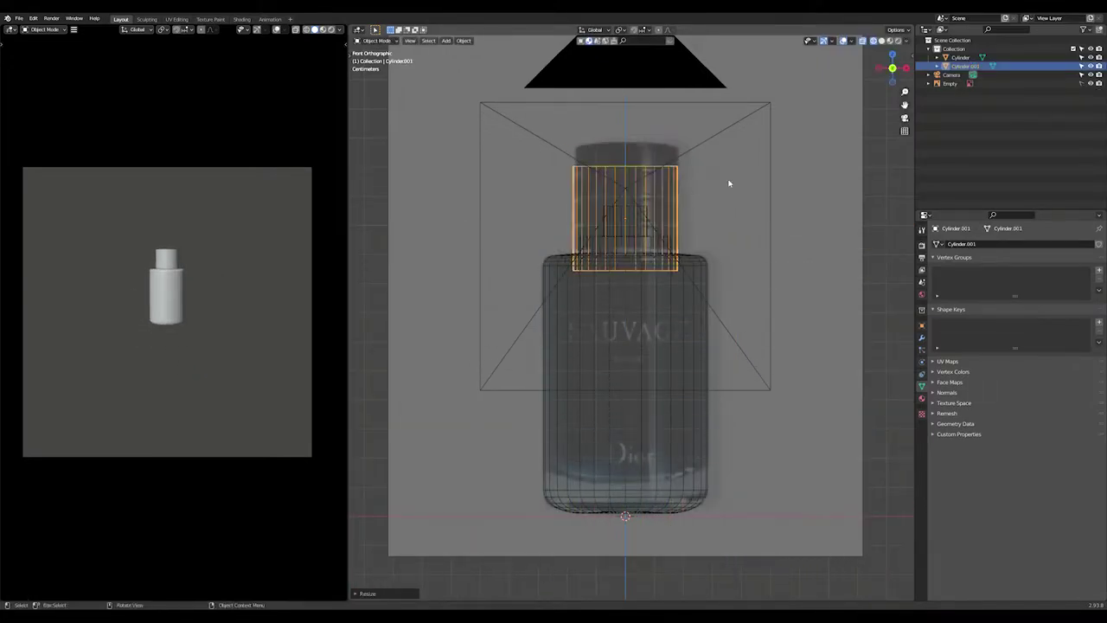
Fine-tune the cap cylinder's vertical position so it lines up with the reference cap just above the shoulder.
key(g)
key(z)
key(Tab)
scroll(724, 257, up, 1)
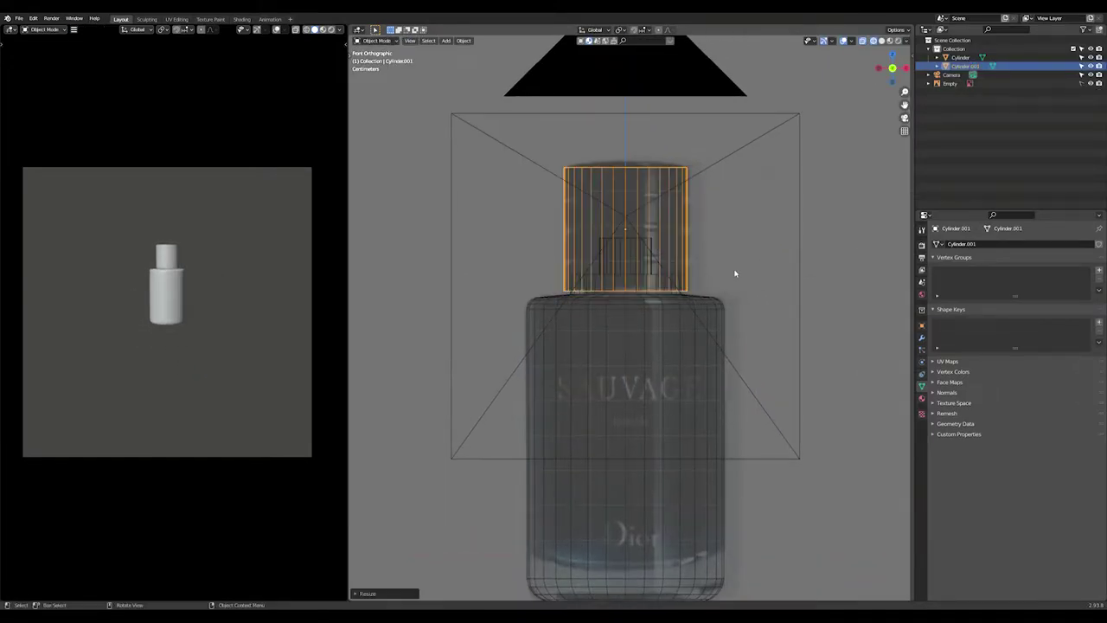
key(Tab)
key(g)
key(z)
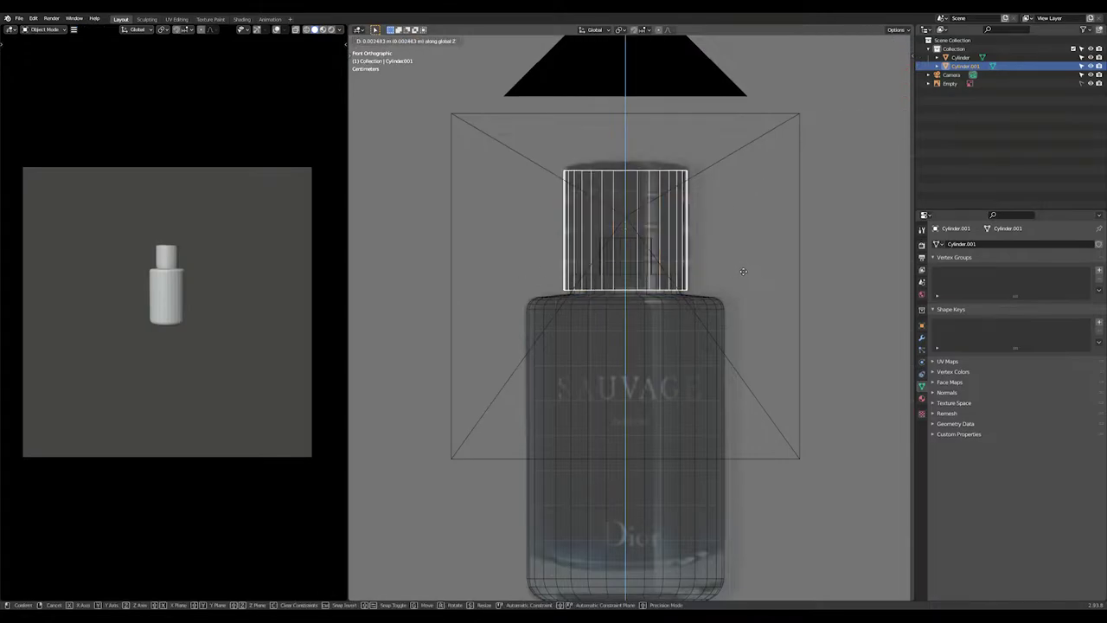
click(744, 271)
Extrude the cap's top face up to the reference cap's top and scale it inward for a tapered edge, with a smaller inner ring.
key(Tab)
drag(539, 153, 783, 194)
key(g)
click(844, 188)
key(s)
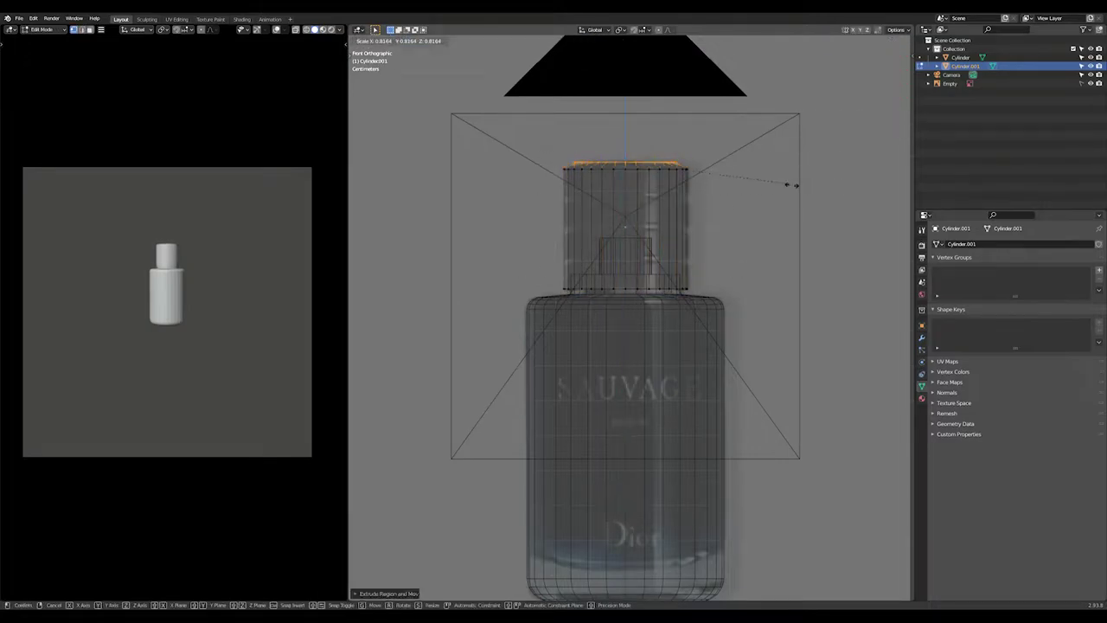
click(719, 184)
middle_drag(774, 198, 781, 240)
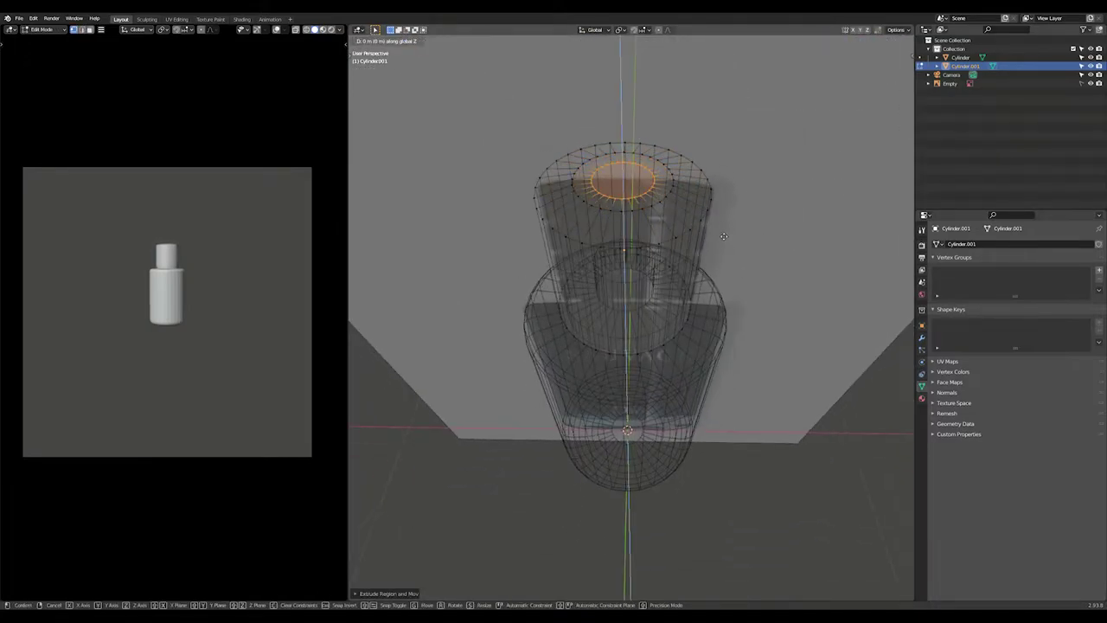
Add three evenly spaced horizontal loop cuts around the cap and slide them up to the reference grooves.
key(ctrl+l)
key(KP_1)
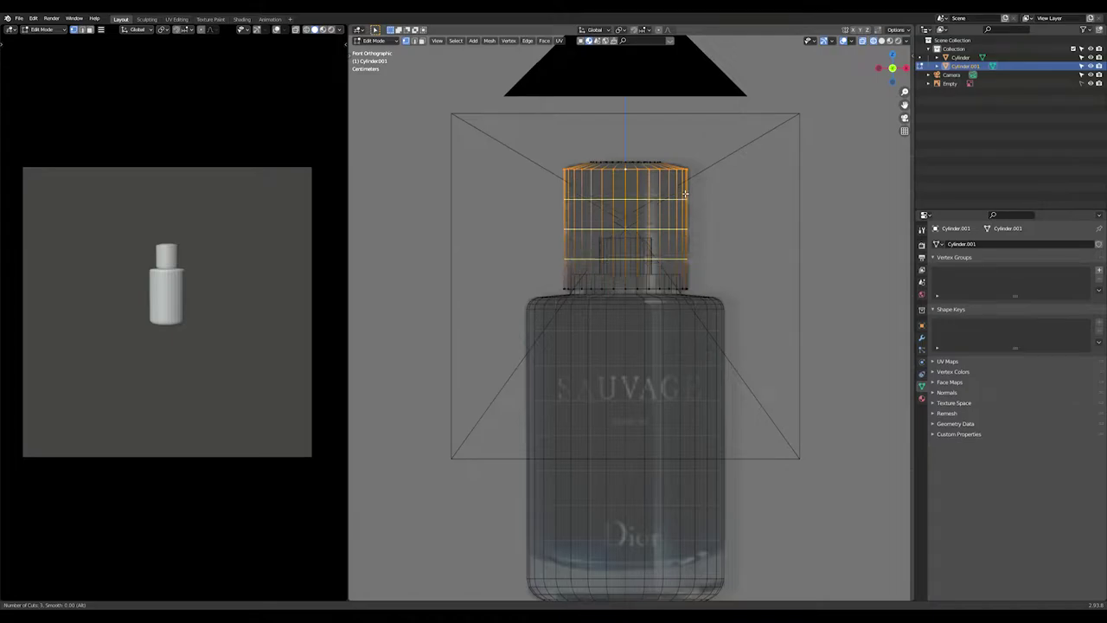
click(685, 193)
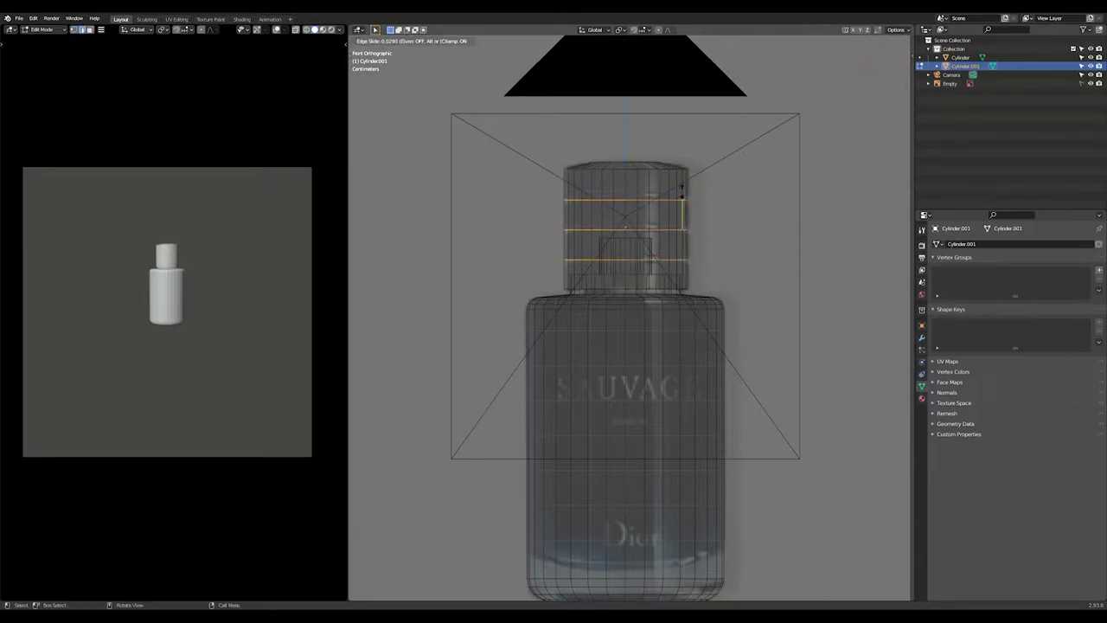
click(684, 192)
Add another loop cut just below each of the cap's three loops to outline the grooves.
click(648, 204)
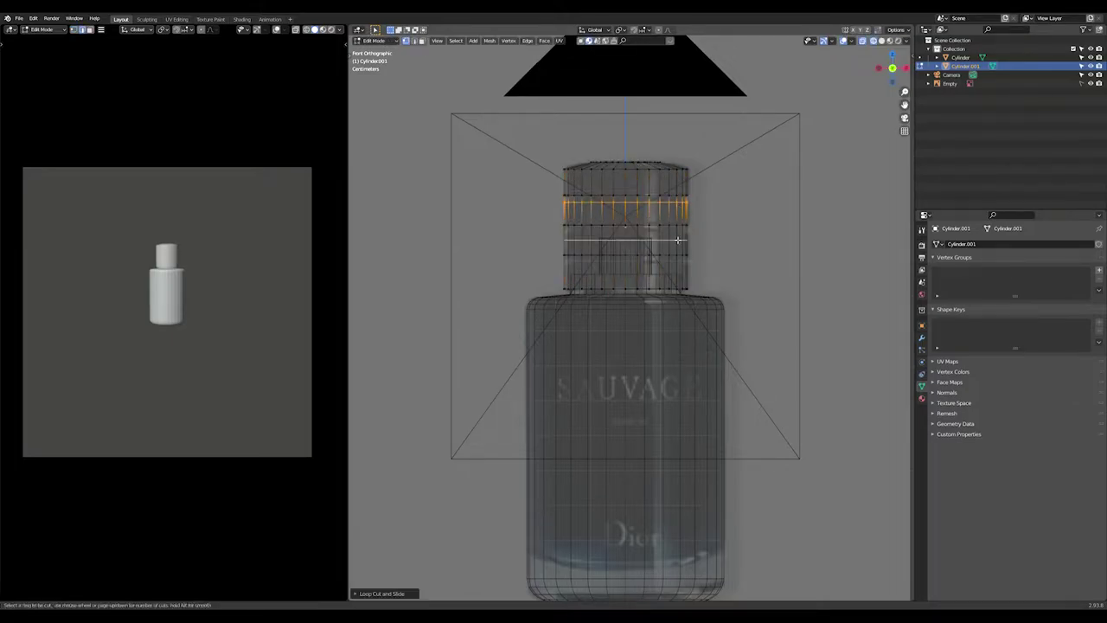
click(655, 262)
click(659, 257)
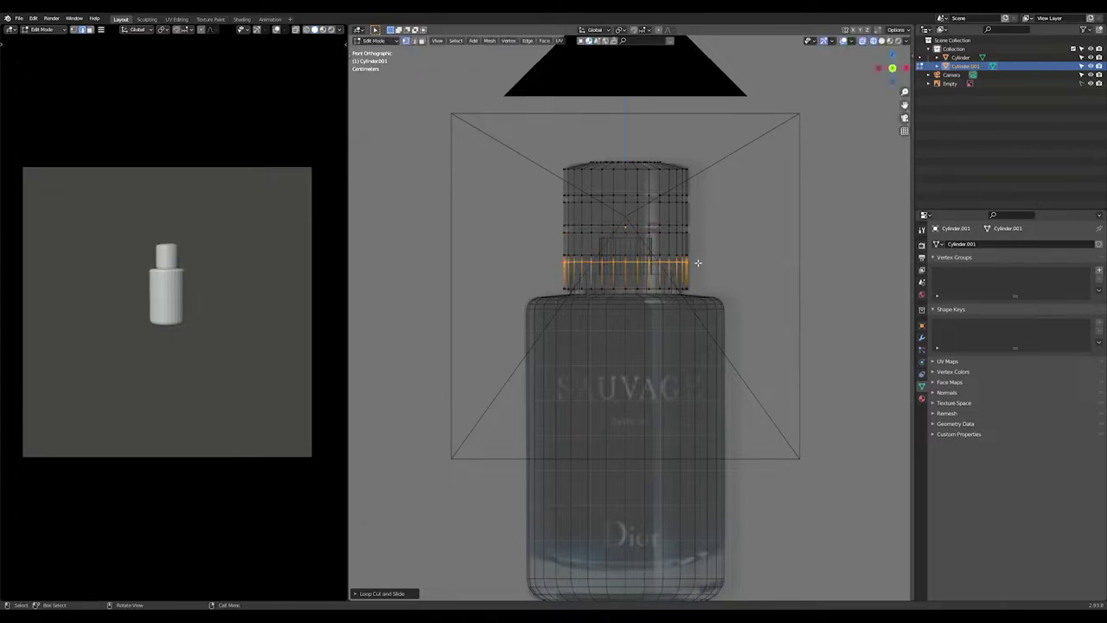
Extrude the cap's three narrow face loops inward and scale them along Z to form the grooves.
alt+shift+click(568, 200)
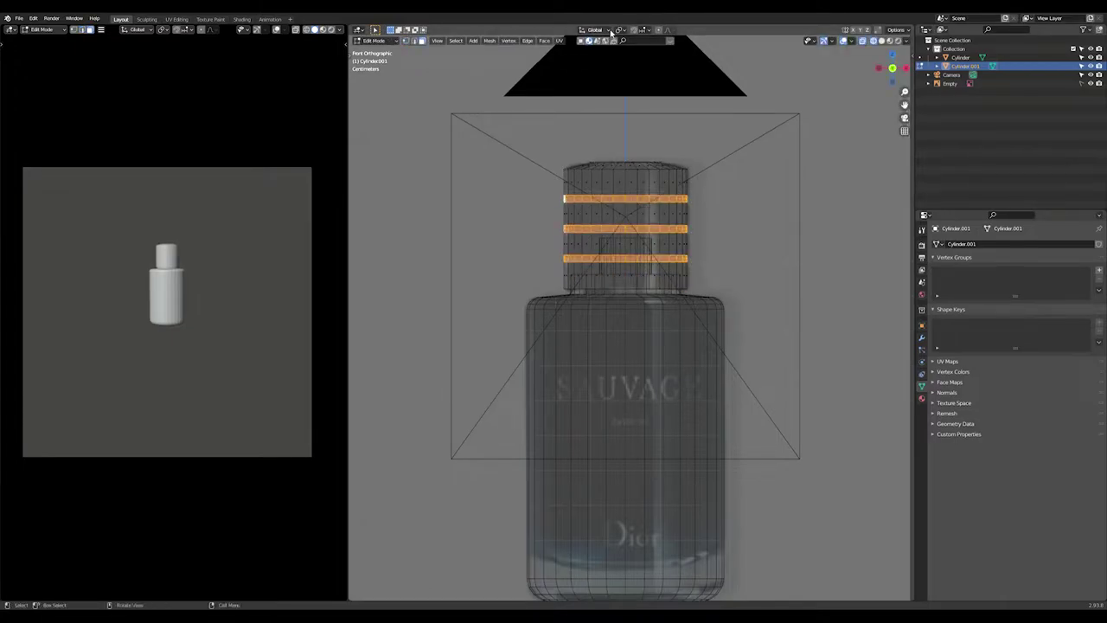
click(621, 30)
click(643, 60)
key(e)
key(s)
click(796, 247)
key(e)
key(s)
key(z)
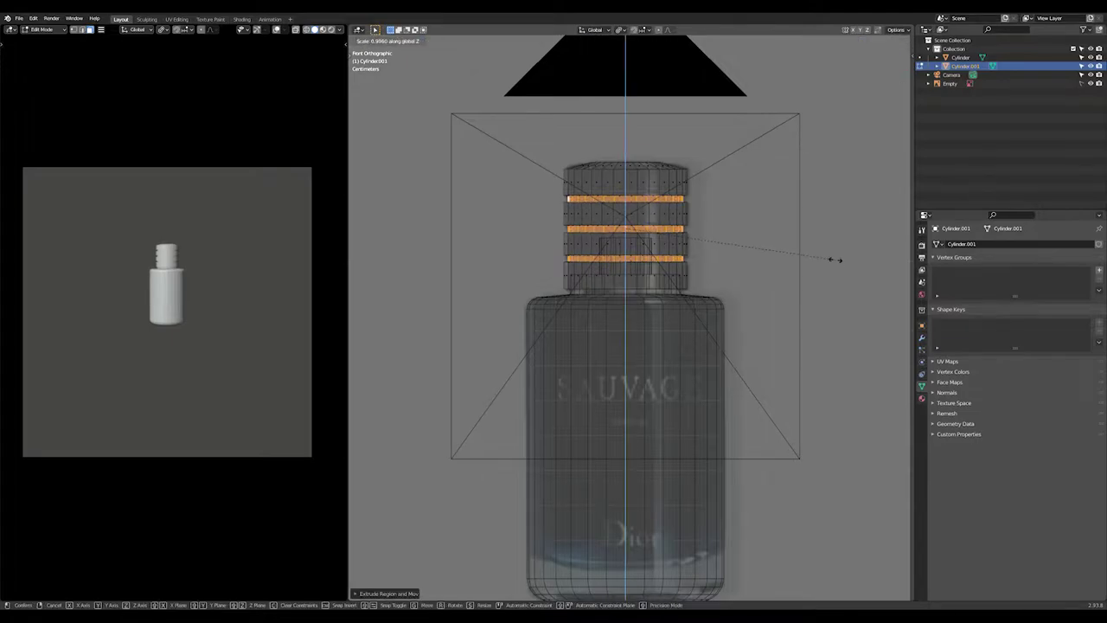
click(711, 223)
key(Tab)
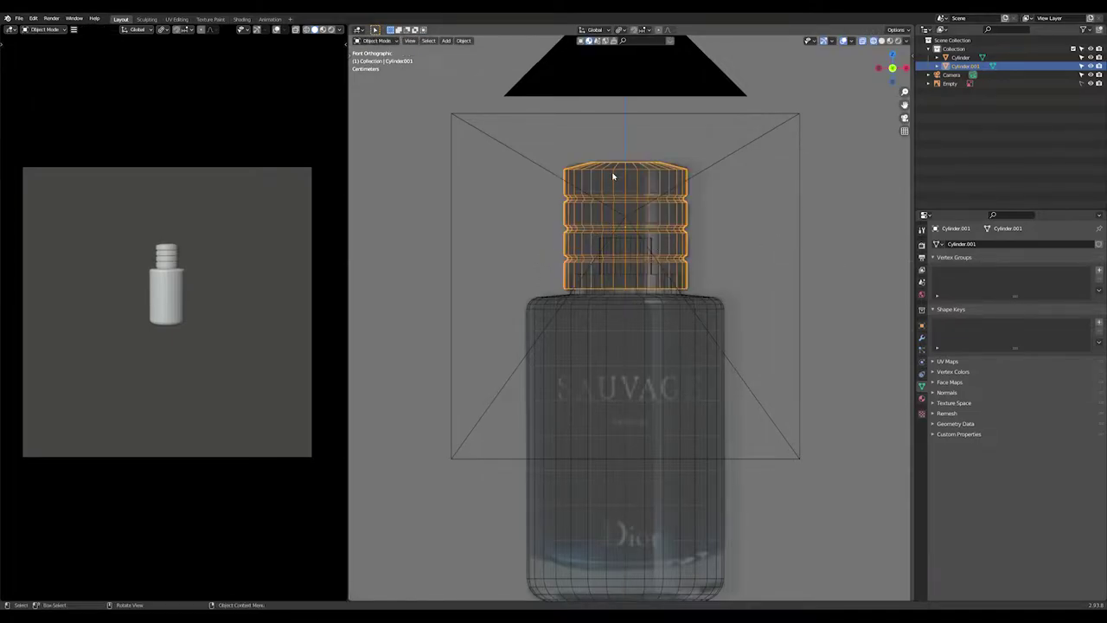
Apply the cap's transforms and add a Bevel modifier to it.
scroll(666, 194, up, 2)
shift+middle_drag(666, 194, 676, 268)
key(ctrl+a)
click(675, 262)
key(alt+a)
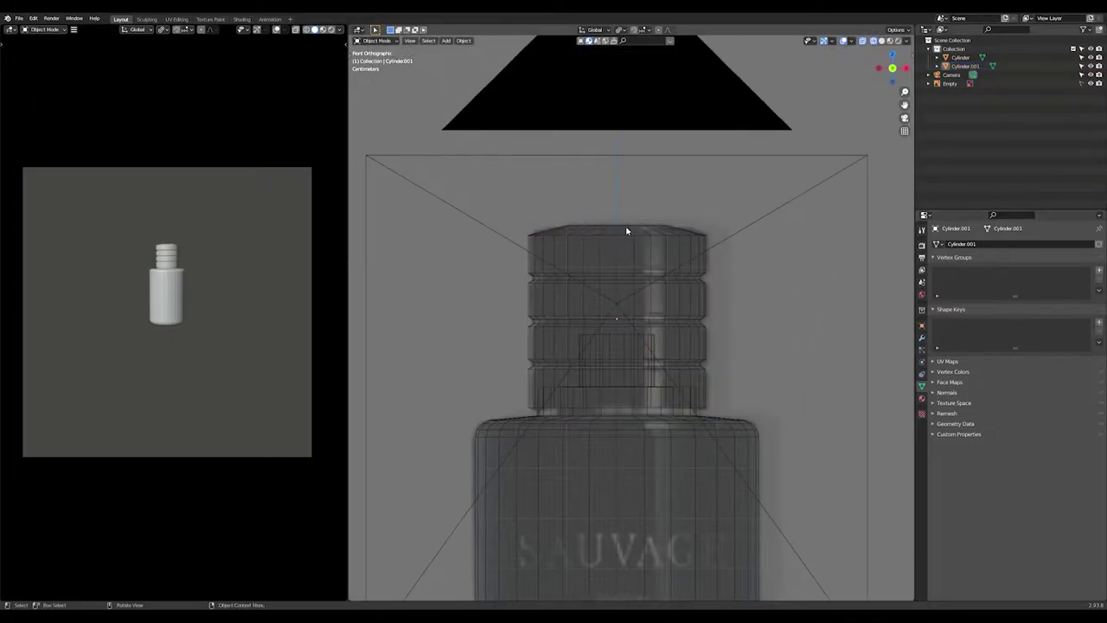
click(693, 260)
click(693, 277)
click(922, 338)
click(1021, 244)
click(917, 277)
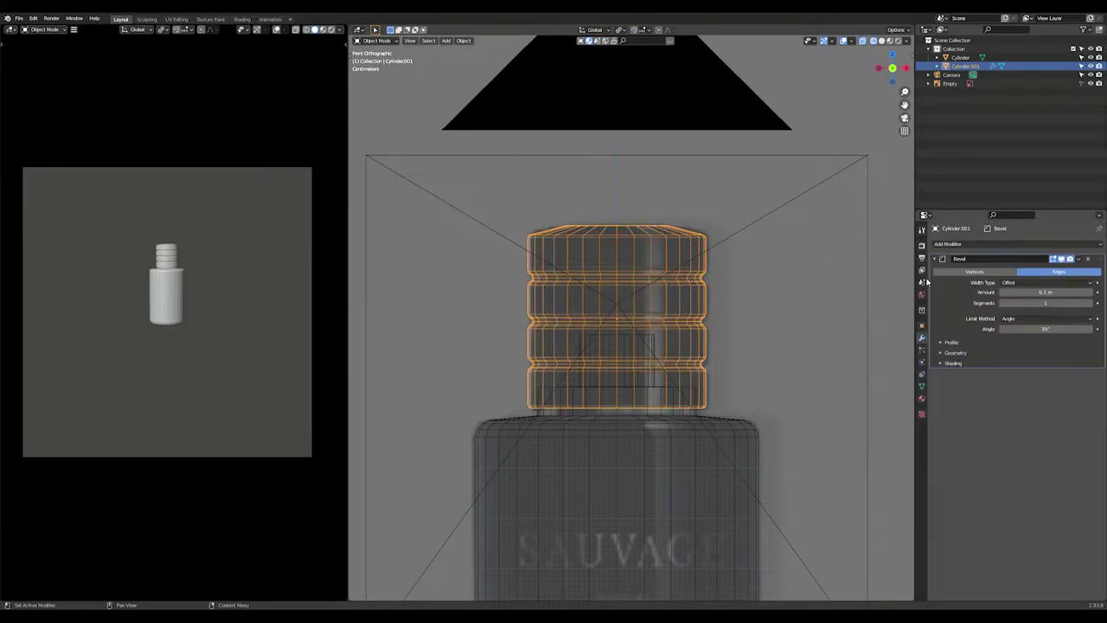
Set the cap's Bevel modifier amount to 0.042 m and increase its segments.
scroll(789, 271, up, 2)
mouse_move(1045, 292)
mouse_down()
mouse_move(1013, 293)
mouse_move(1087, 303)
mouse_move(1045, 303)
mouse_up()
click(841, 306)
scroll(813, 316, down, 3)
key(Tab)
key(Tab)
scroll(692, 337, down, 3)
Switch the viewport to solid shading and bevel the inner edge loop on top of the cap.
middle_drag(654, 341, 660, 373)
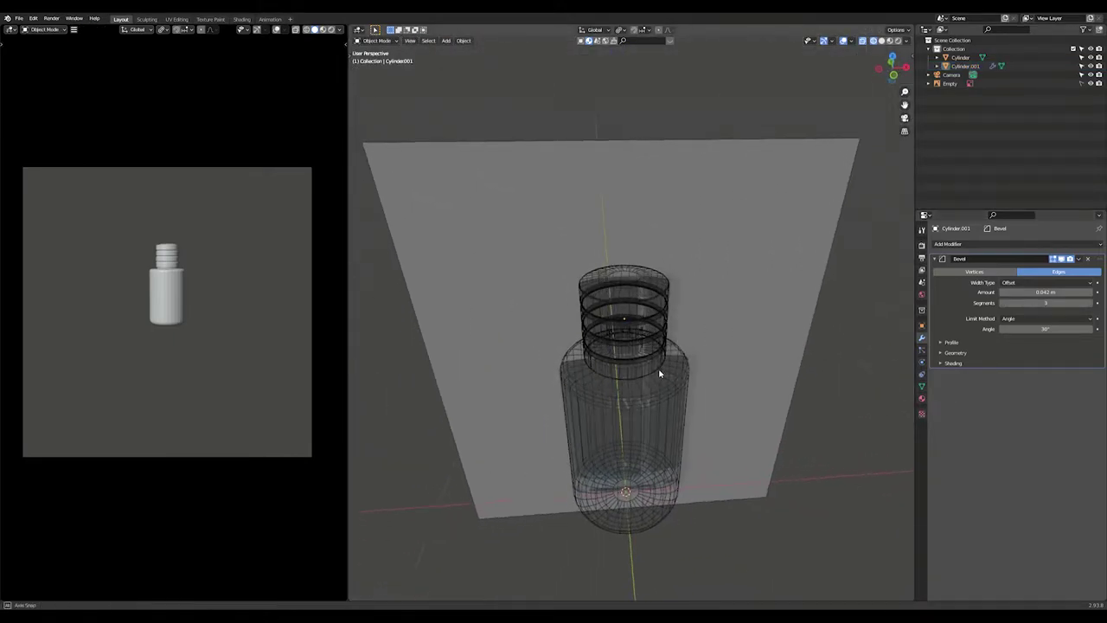
scroll(661, 373, up, 3)
click(623, 262)
middle_drag(620, 263, 603, 242)
key(KP_1)
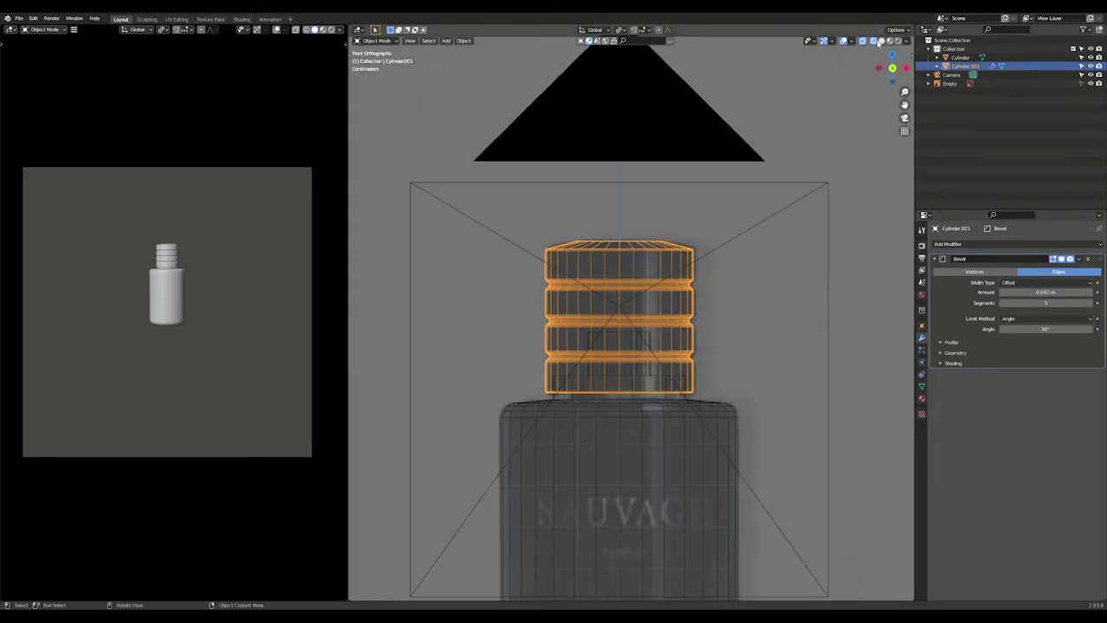
click(882, 41)
middle_drag(593, 192, 590, 254)
key(Tab)
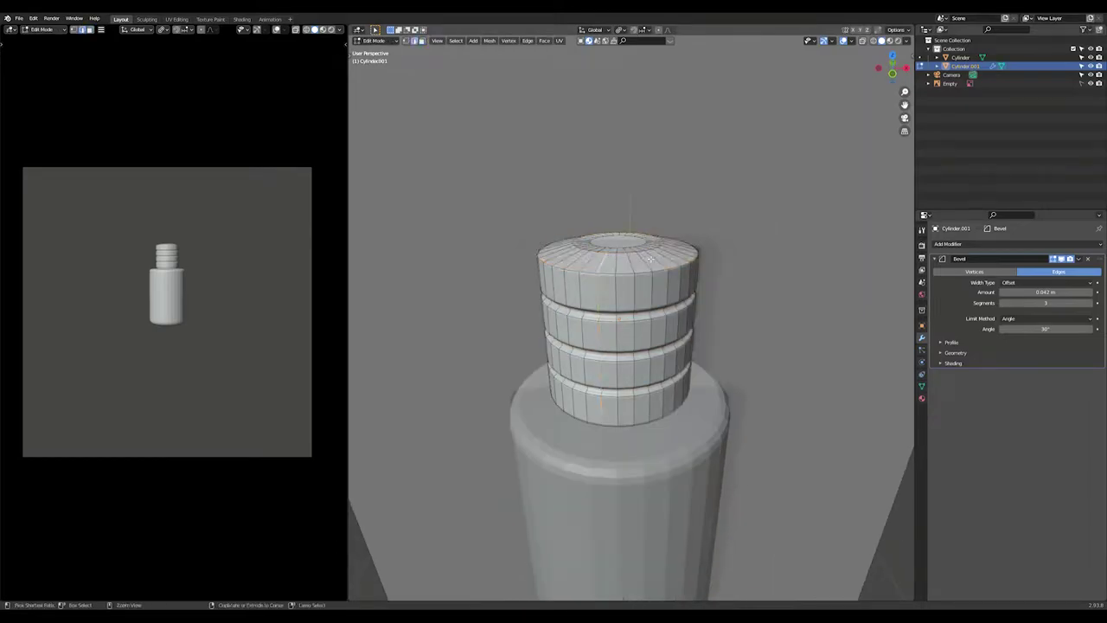
alt+click(651, 258)
key(ctrl+b)
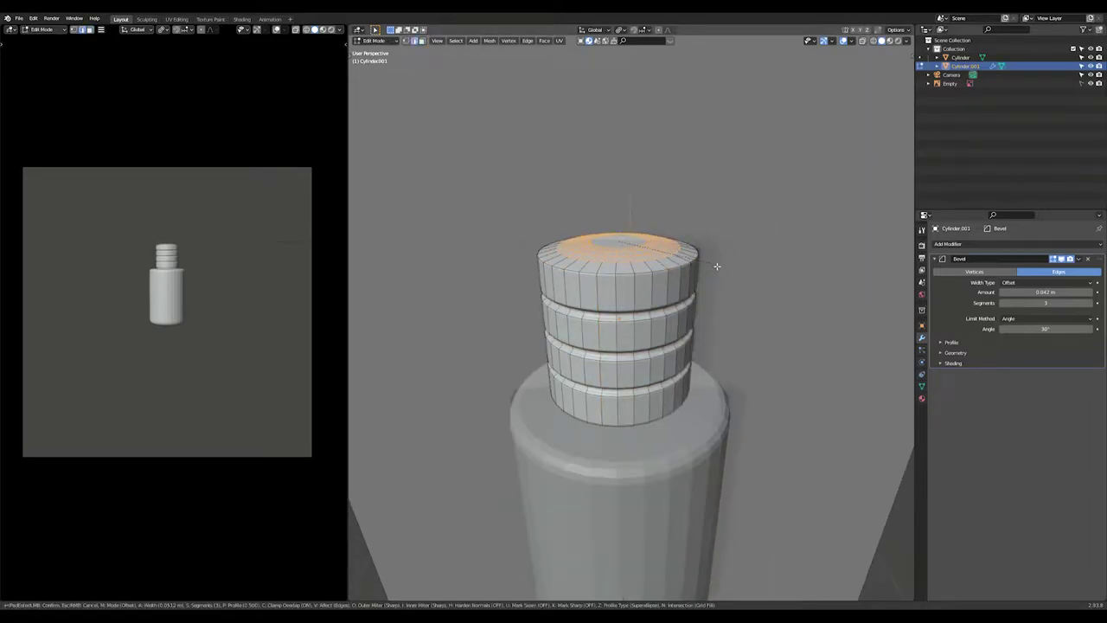
click(702, 264)
Shade both the cap and the bottle body smooth.
key(Tab)
right_click(643, 252)
click(643, 253)
middle_drag(655, 415, 660, 336)
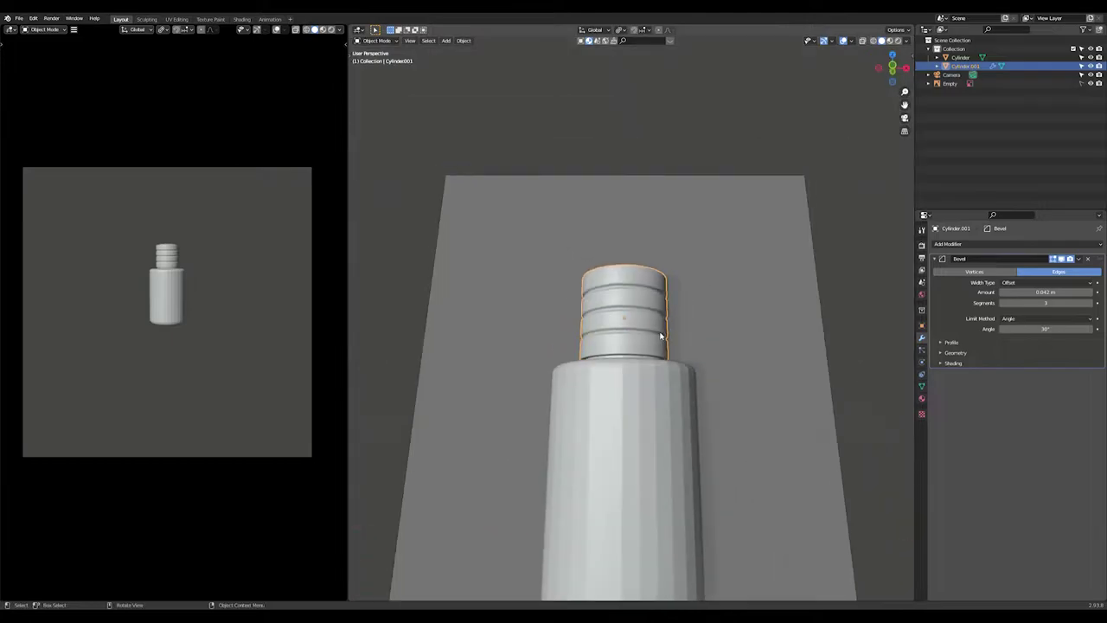
click(647, 409)
right_click(647, 409)
click(647, 409)
middle_drag(648, 409, 877, 168)
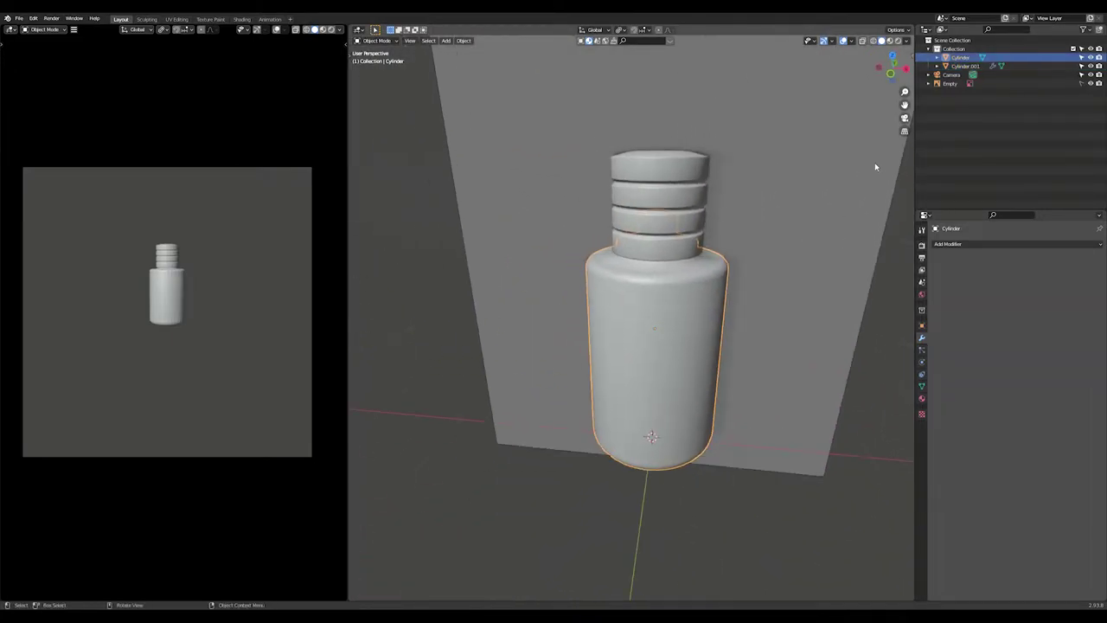
Delete the reference image empty and frame the bottle in the camera view.
click(960, 83)
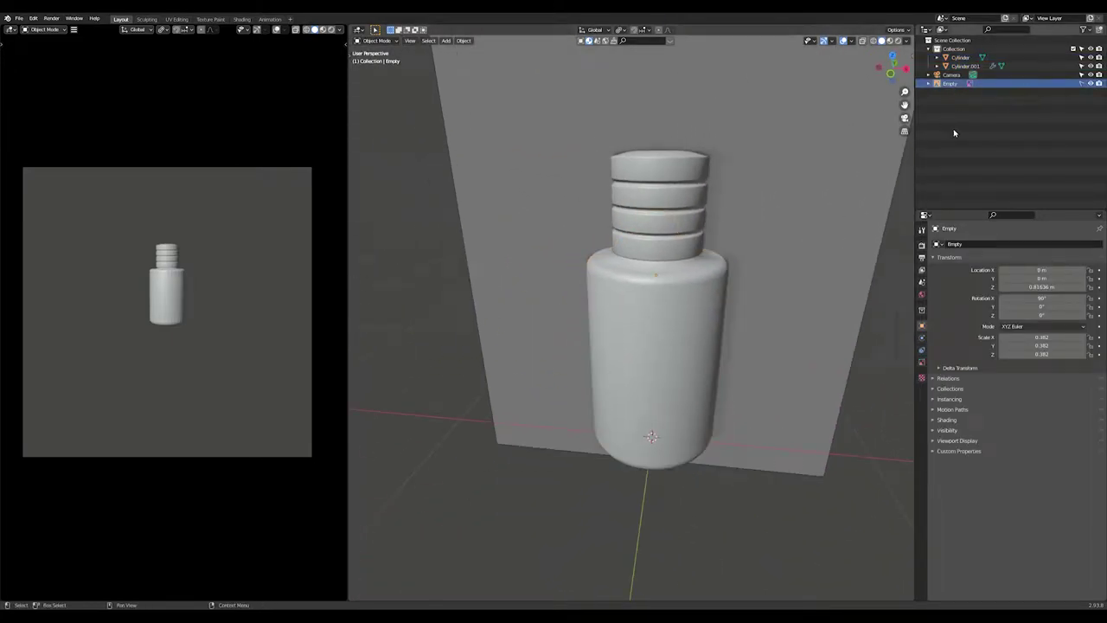
click(968, 84)
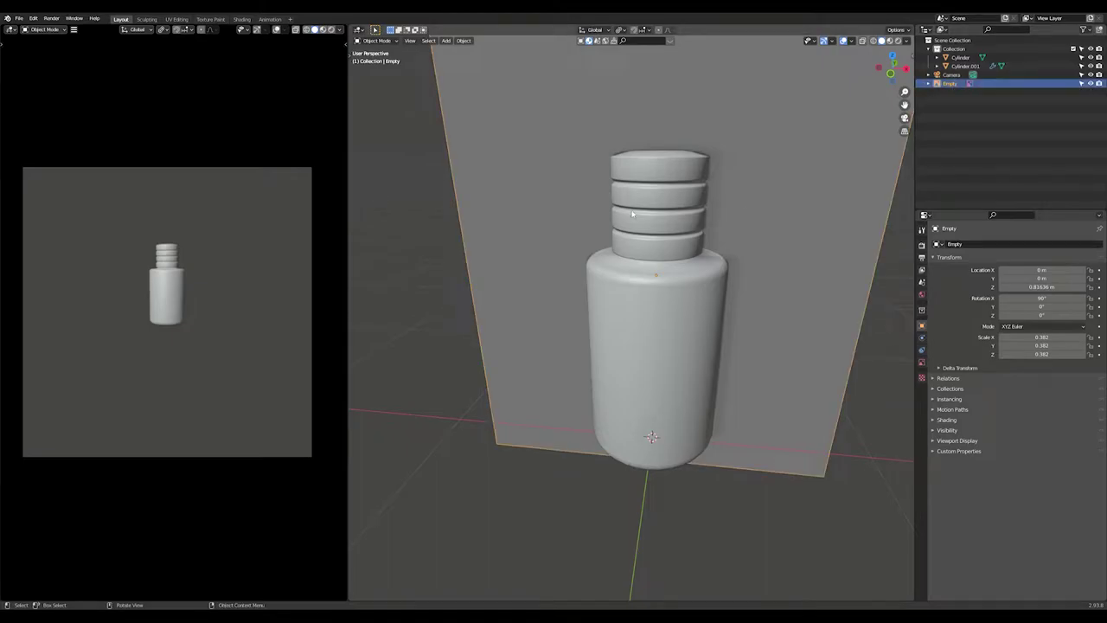
key(Delete)
scroll(635, 216, down, 2)
middle_drag(635, 216, 661, 252)
key(KP_0)
scroll(655, 268, up, 4)
click(655, 299)
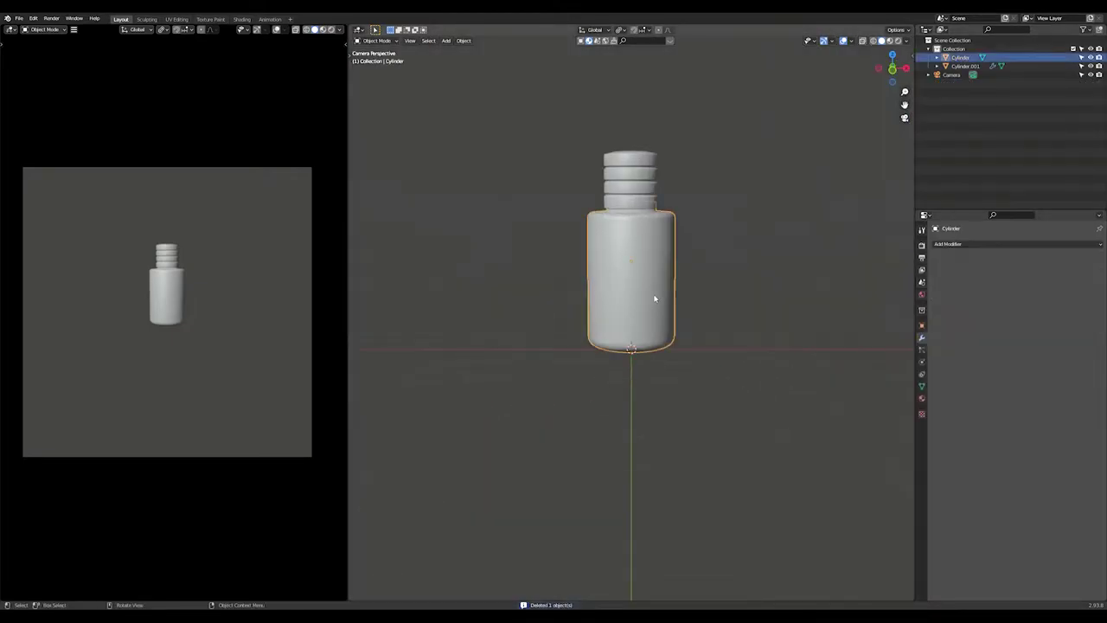
shift+middle_drag(655, 299, 655, 386)
Switch to the Shading workspace, display the world nodes and bring up the second Background node's colour.
click(242, 19)
scroll(632, 329, up, 6)
mouse_move(632, 329)
middle_down()
mouse_move(591, 257)
mouse_move(654, 162)
middle_up()
key(alt+a)
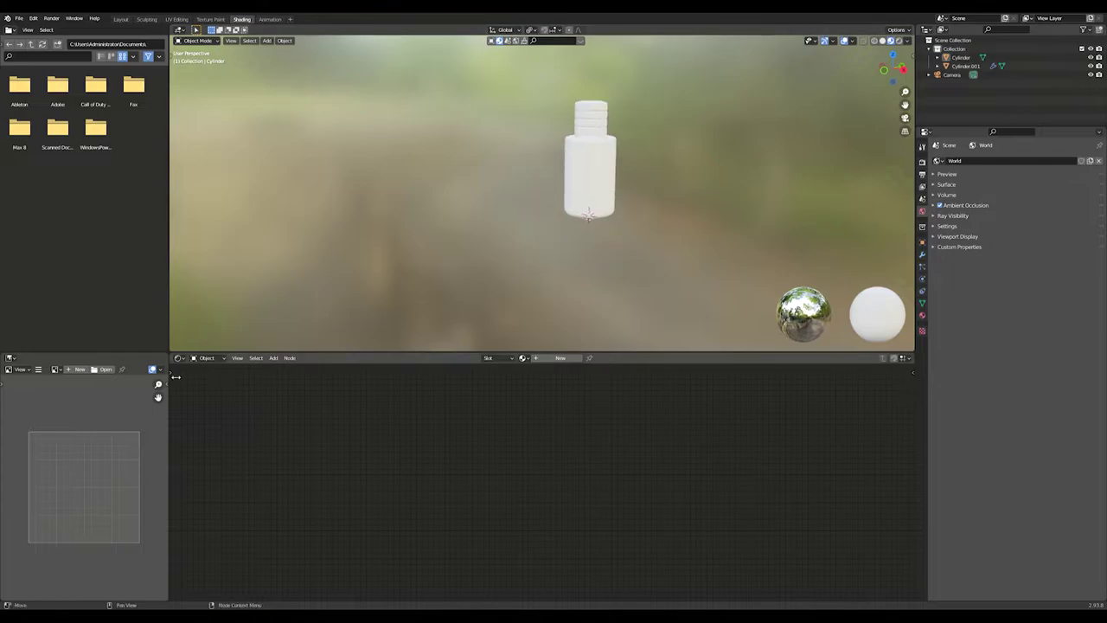
click(223, 378)
key(Home)
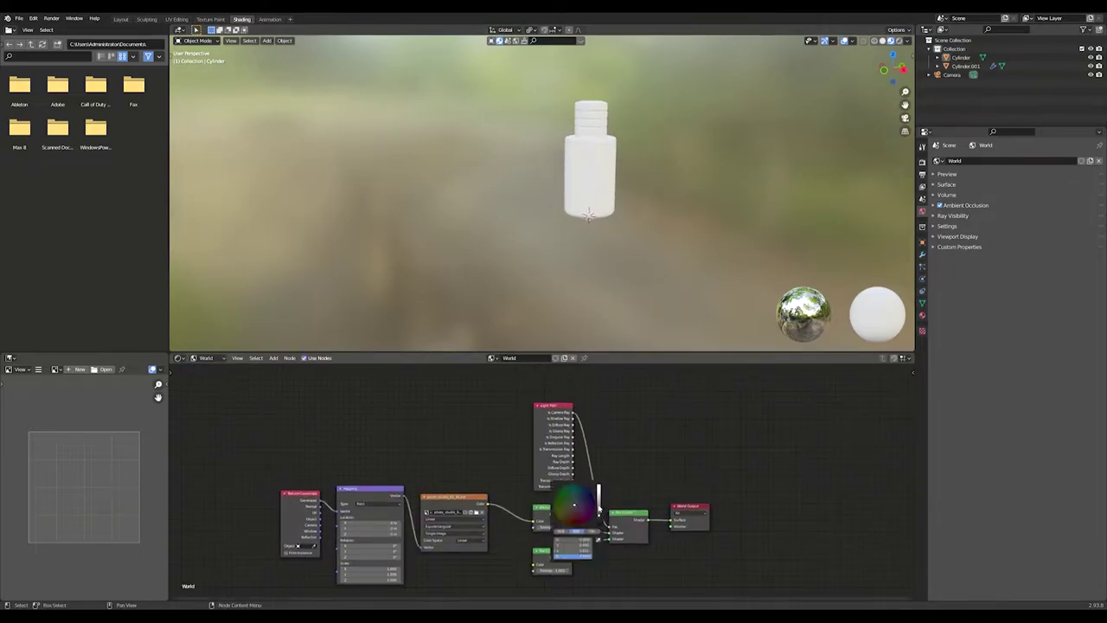
Return the node editor to object shading and create a material named Glas for the bottle body.
click(206, 357)
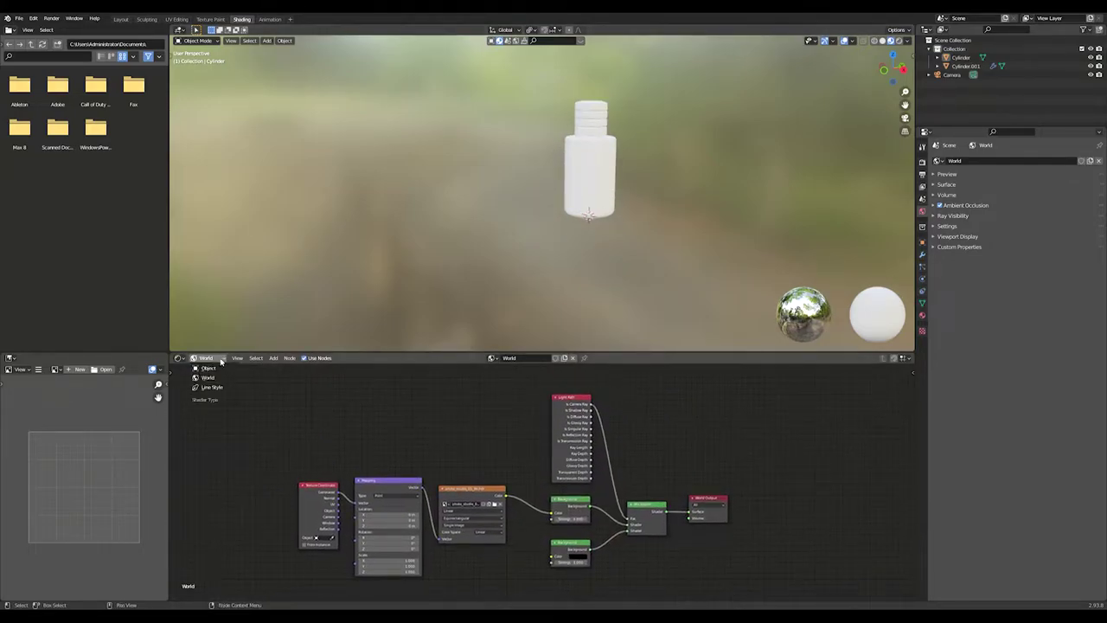
click(217, 371)
scroll(644, 191, up, 3)
click(644, 191)
shift+middle_drag(645, 190, 607, 228)
click(553, 358)
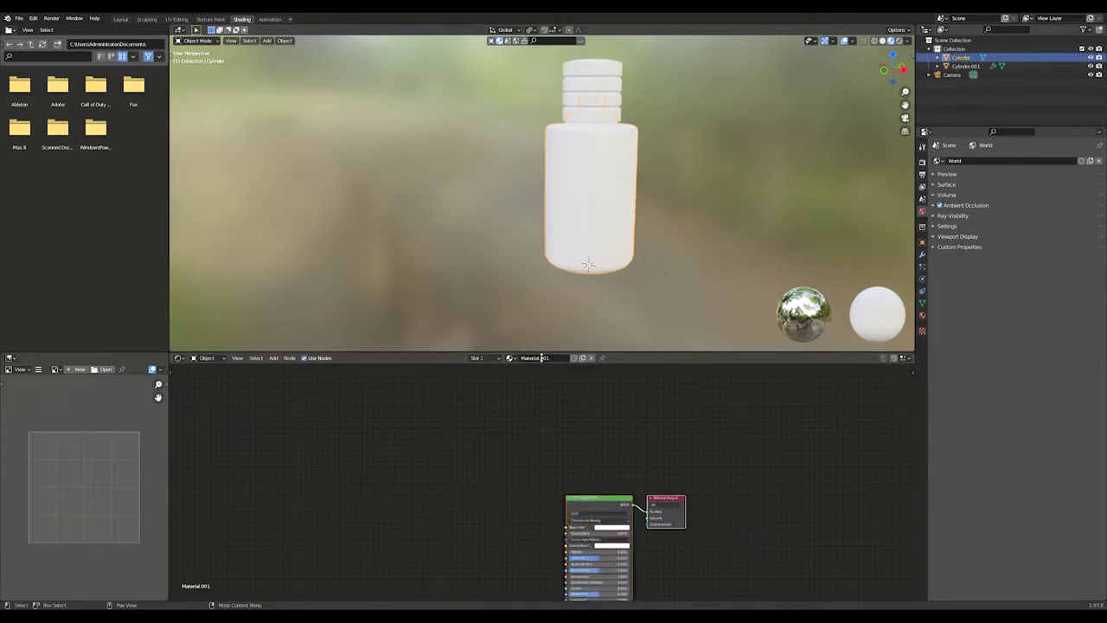
Create a material named Bottle Top for the cap.
click(605, 102)
click(543, 358)
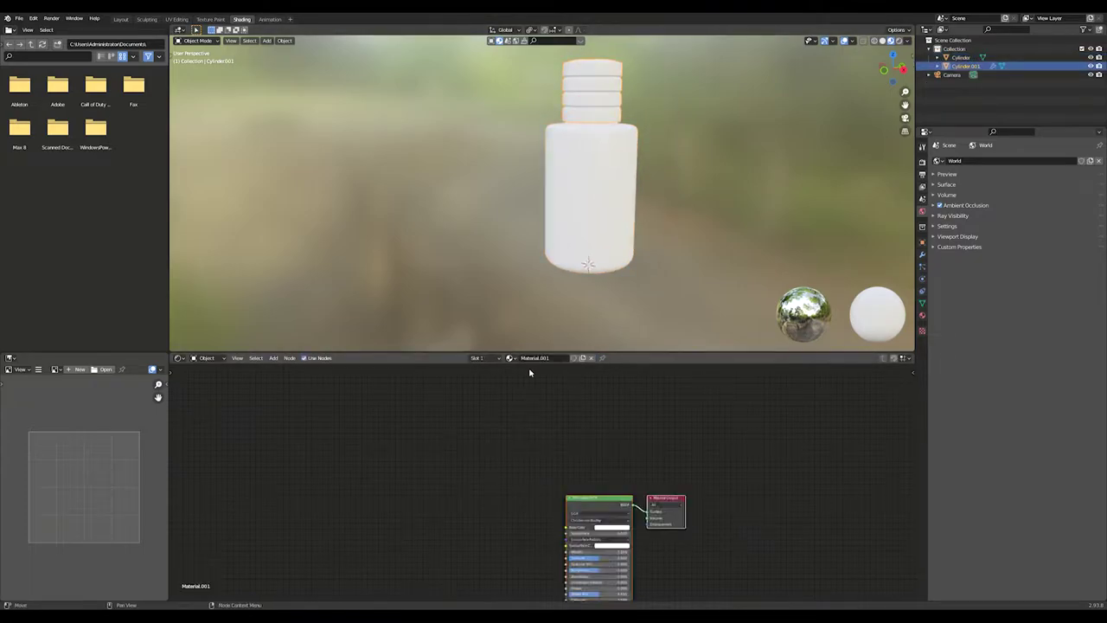
text(Bottle Top)
key(Return)
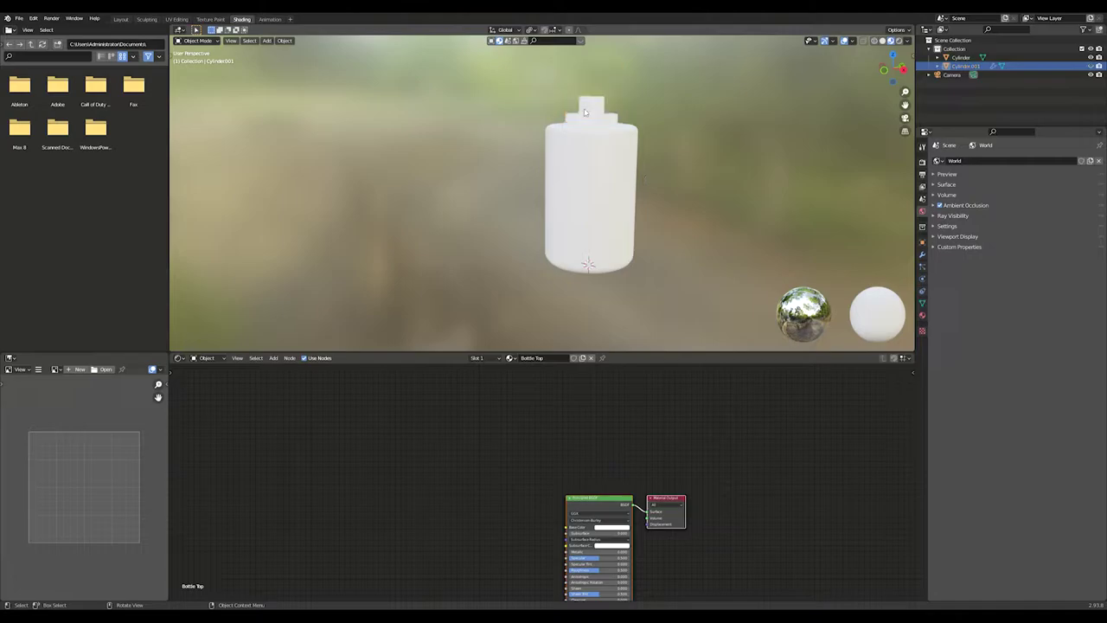
Hide the cap and give the bottle a second material slot with a new material named Aluminium.
click(591, 125)
shift+middle_drag(637, 121, 636, 209)
click(923, 315)
click(1098, 162)
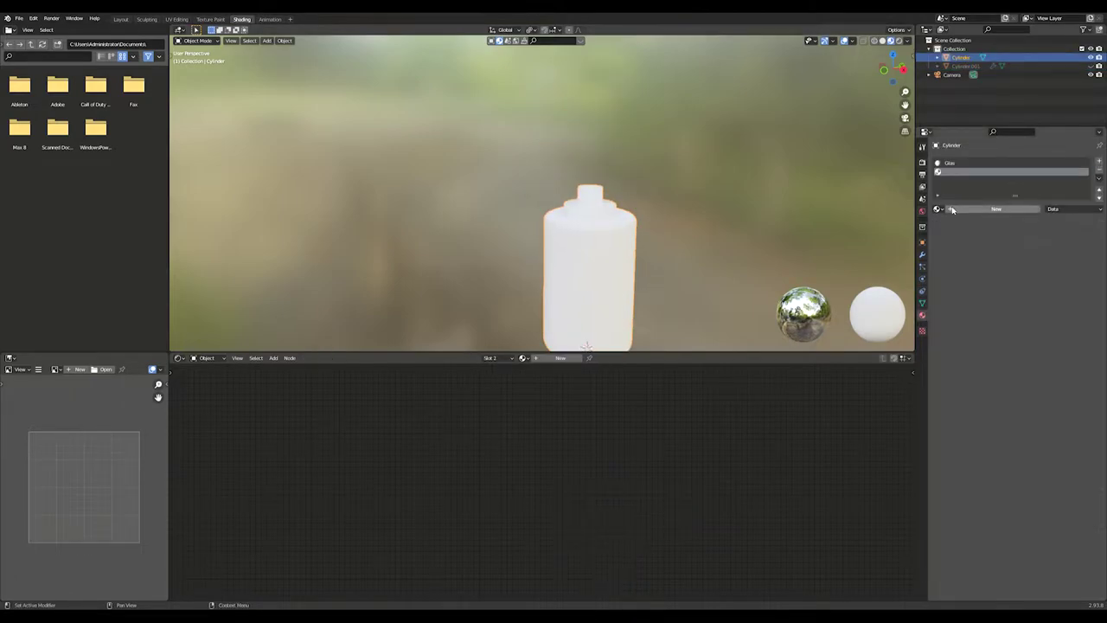
double_click(952, 208)
Select the faces of the bottle's neck and spray nozzle and assign the Aluminium material to them.
middle_drag(761, 210, 642, 259)
scroll(703, 122, up, 3)
key(Tab)
middle_drag(642, 259, 564, 235)
alt+click(567, 199)
alt+shift+click(564, 224)
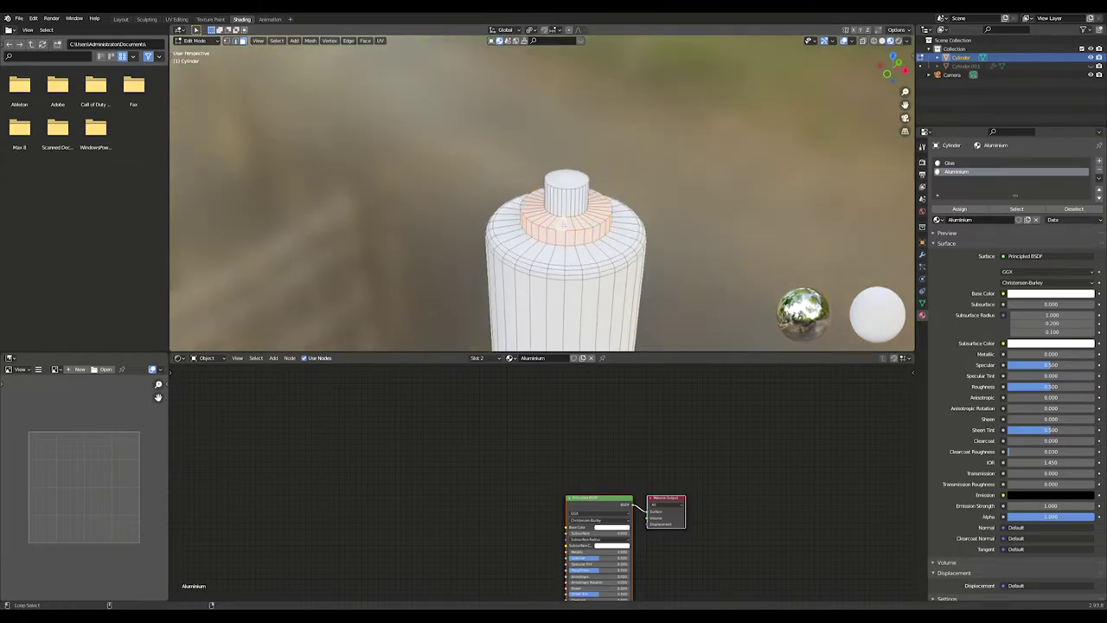
click(978, 164)
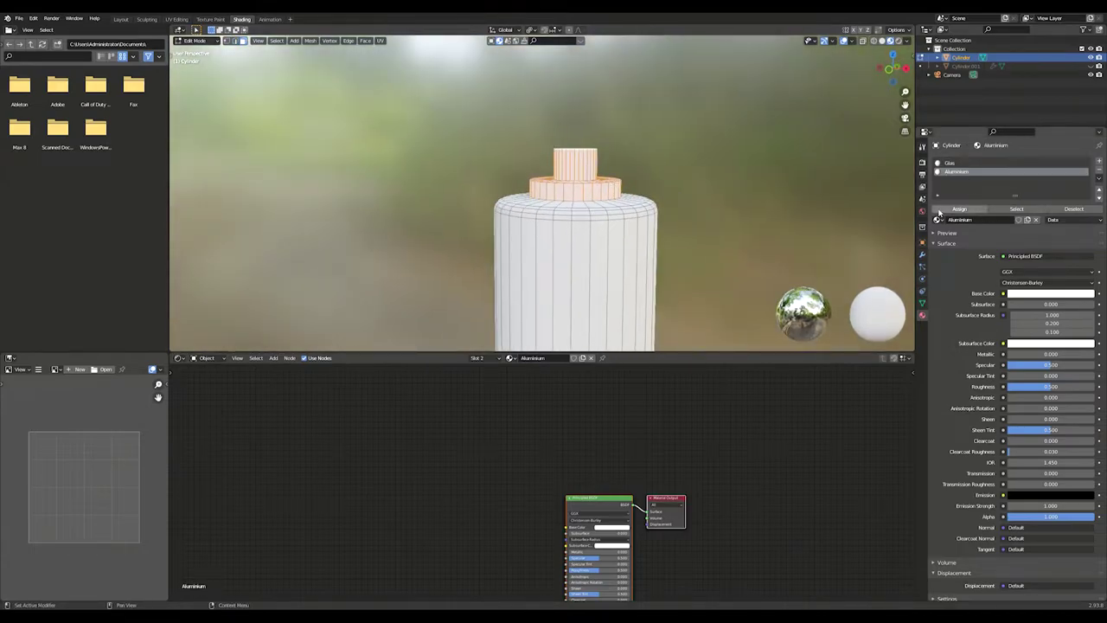
Set the Aluminium material's metallic to 1.000 and its roughness to about 0.089.
click(1067, 295)
drag(1039, 354, 1094, 354)
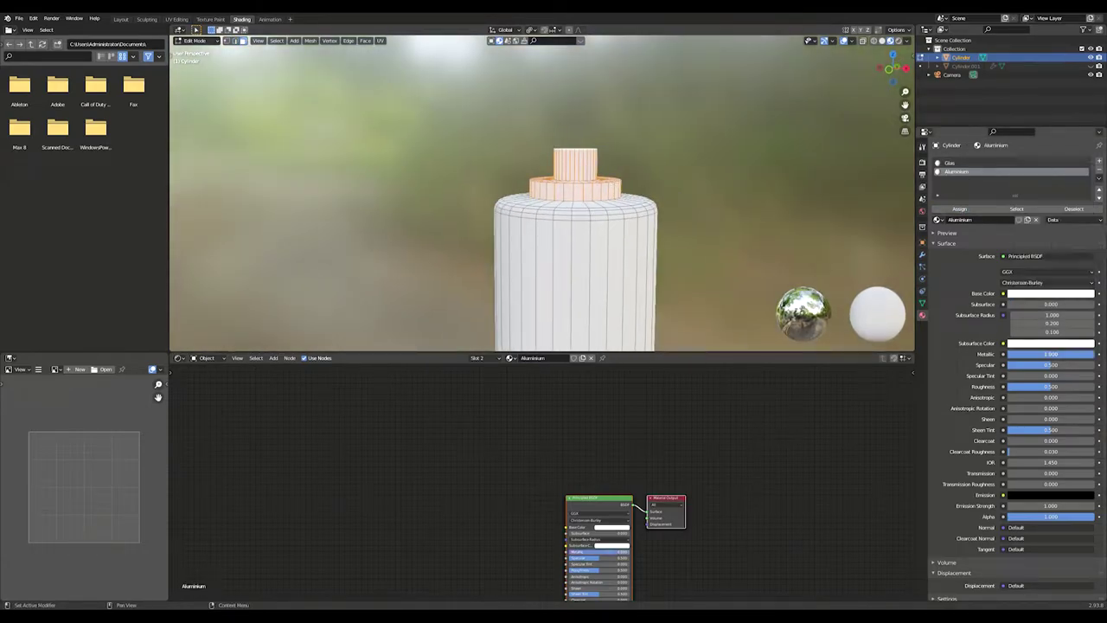
middle_drag(657, 225, 701, 226)
key(Tab)
drag(1054, 378, 1012, 378)
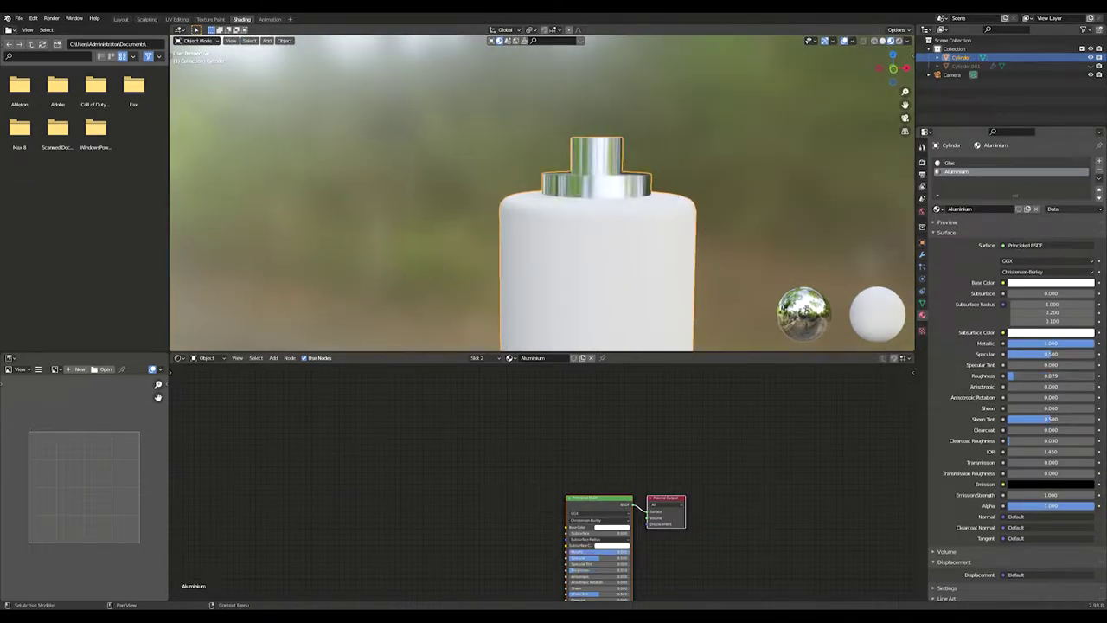
scroll(597, 225, down, 3)
middle_drag(597, 225, 554, 258)
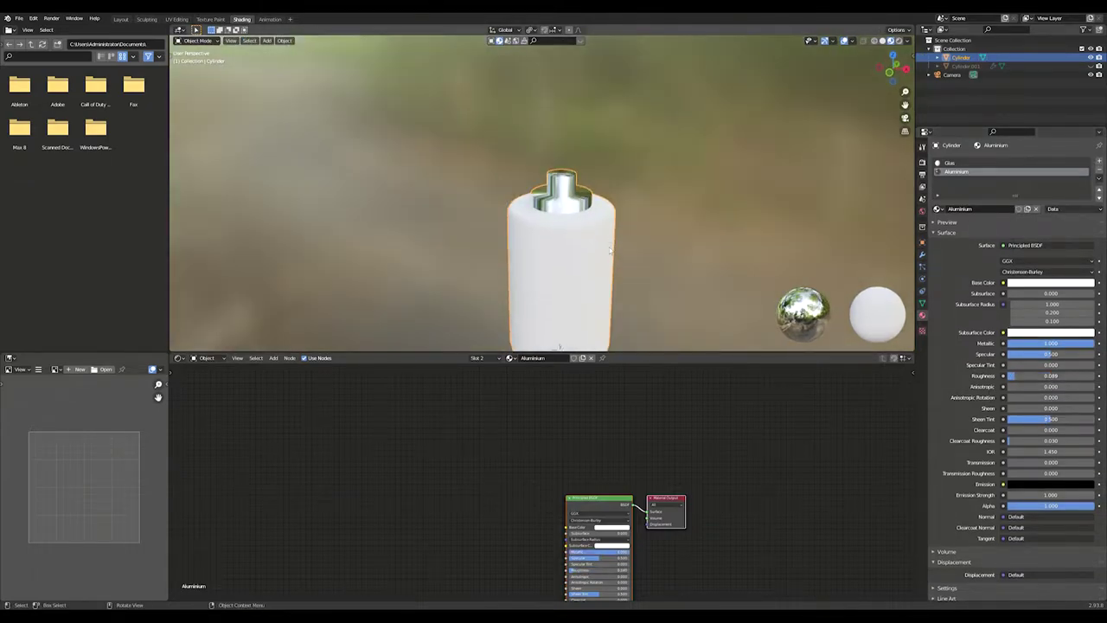
Search BlenderKit for "glas" and apply the dripping-sphere Glass material to the bottle's Glas slot.
middle_drag(575, 417, 589, 385)
click(957, 163)
scroll(651, 456, up, 2)
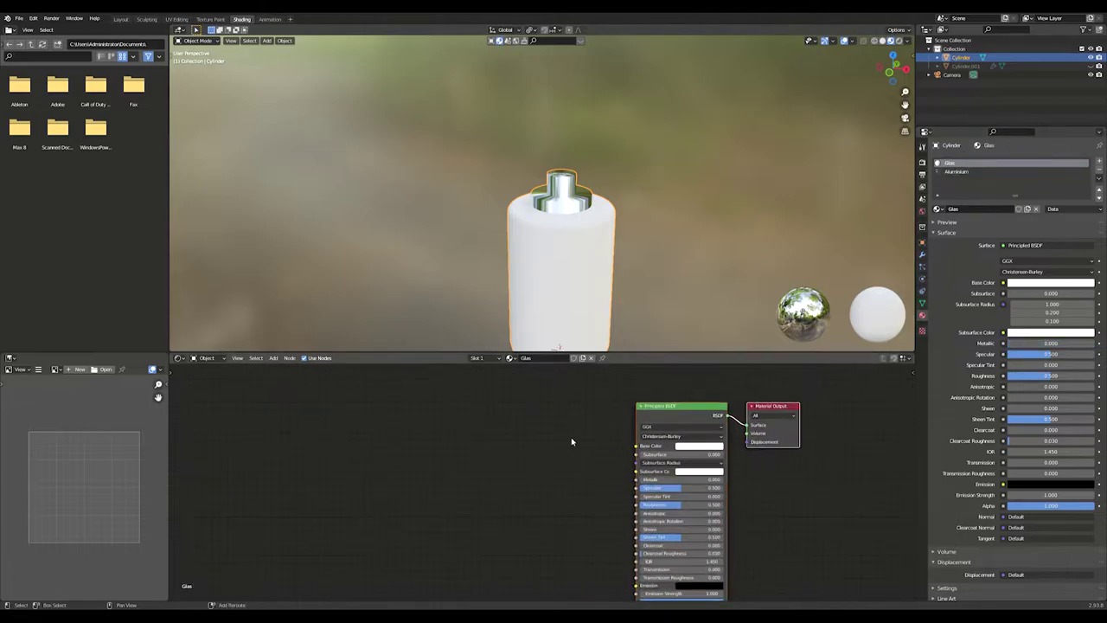
key(Return)
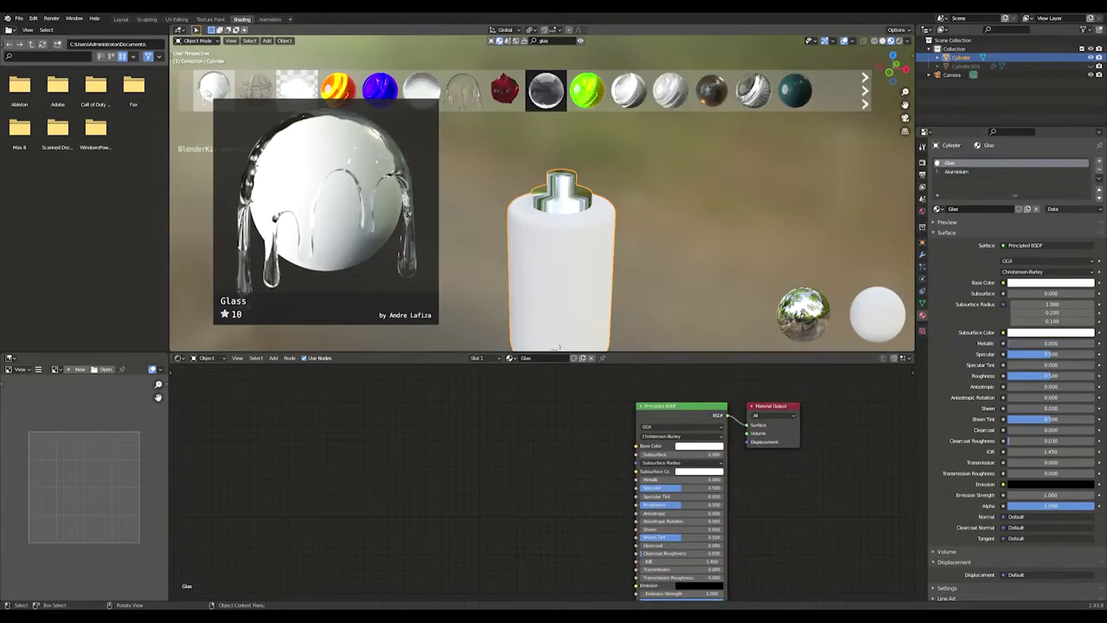
click(207, 93)
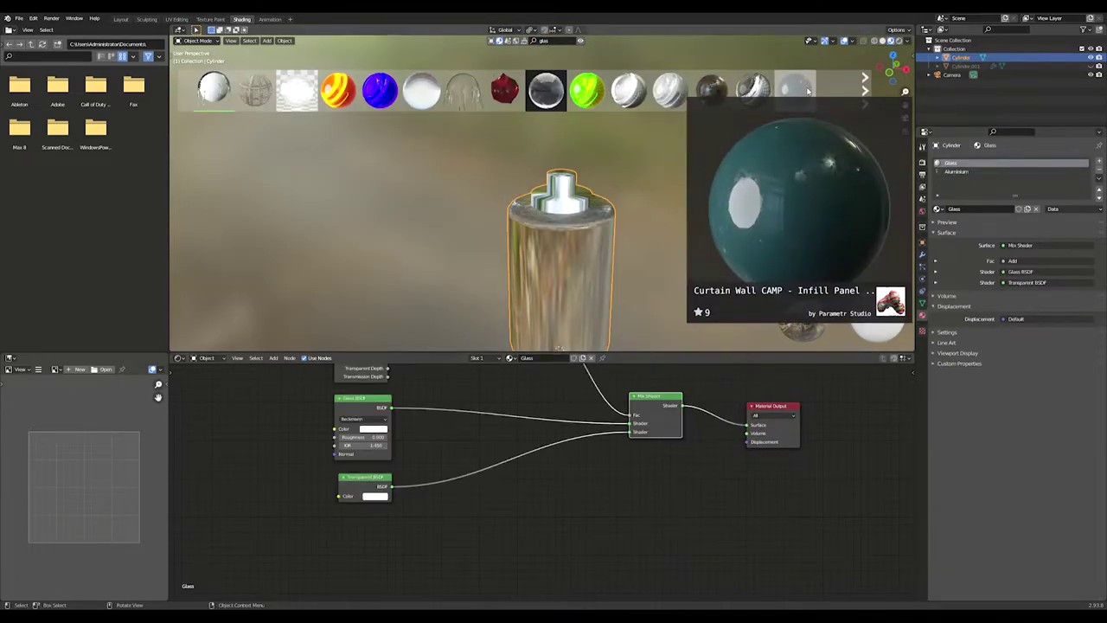
mouse_move(610, 97)
scroll(613, 216, down, 2)
middle_drag(614, 215, 589, 224)
click(500, 177)
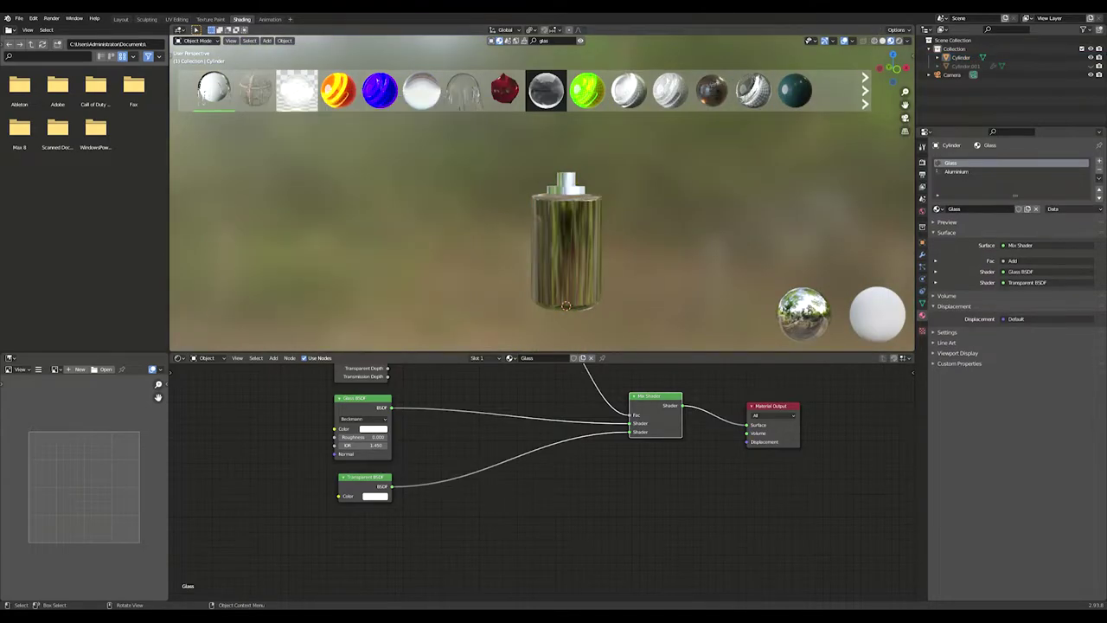
Close the material search results, unhide the cap and set the Bottle Top base colour to black.
click(583, 41)
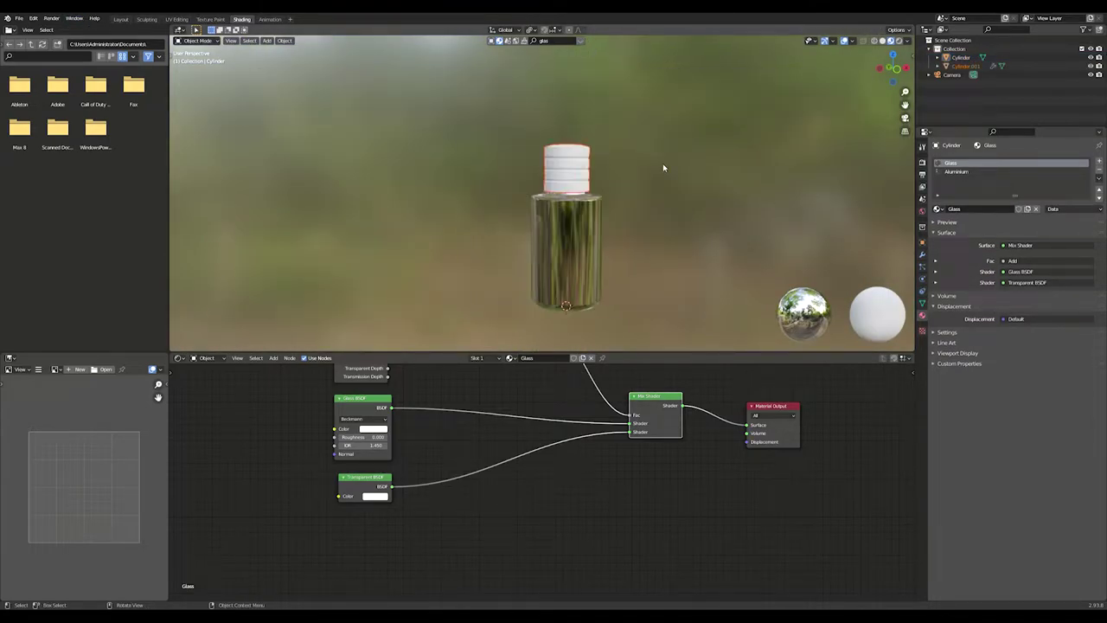
click(557, 170)
click(699, 446)
drag(741, 360, 740, 406)
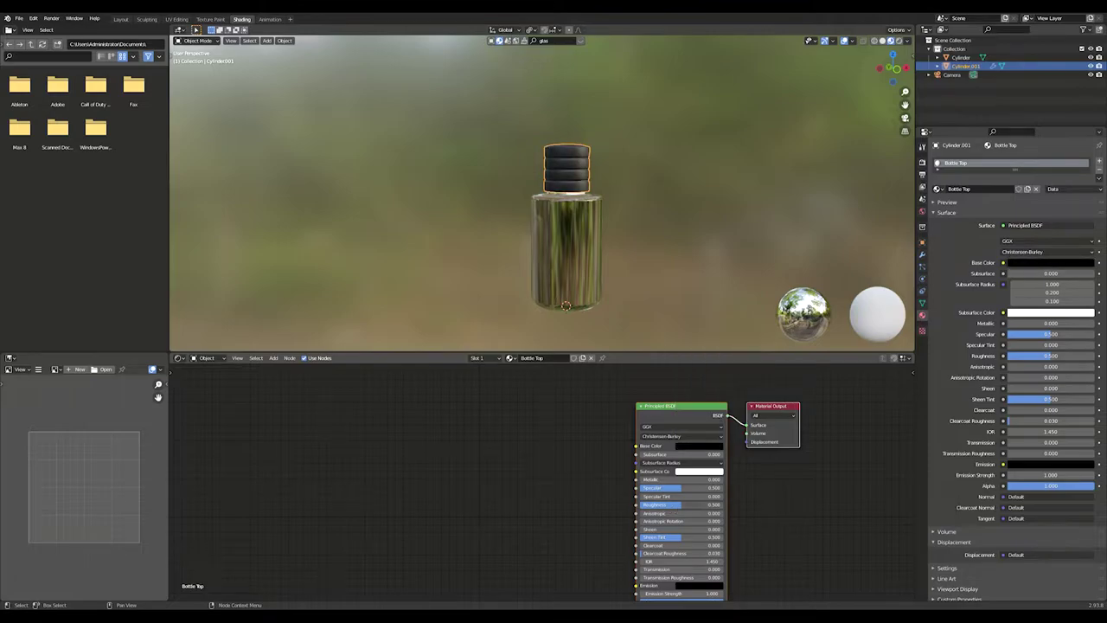
Make Bottle Top glossy with roughness 0.000, specular 1.000 and a very high metallic value.
drag(681, 505, 639, 505)
scroll(623, 225, up, 7)
middle_drag(598, 195, 598, 223)
drag(657, 479, 714, 479)
middle_drag(573, 197, 523, 154)
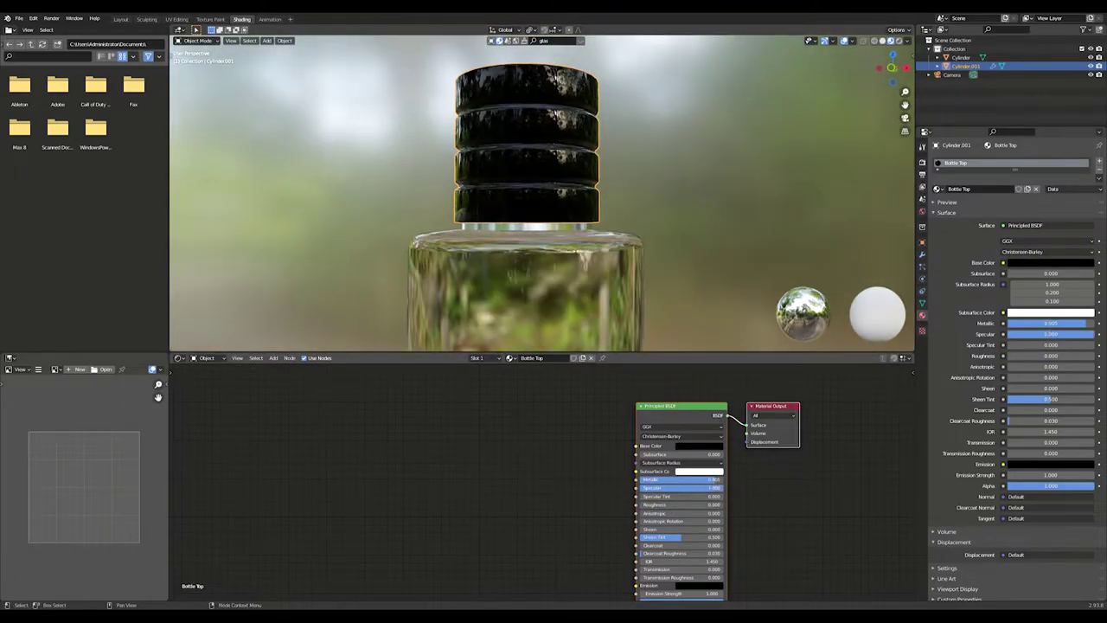
drag(715, 480, 725, 479)
middle_drag(605, 208, 582, 256)
Return to the Layout workspace, add a plane beneath the bottle and scale it up into a large floor.
scroll(581, 256, down, 1)
key(KP_0)
click(621, 196)
scroll(535, 158, up, 2)
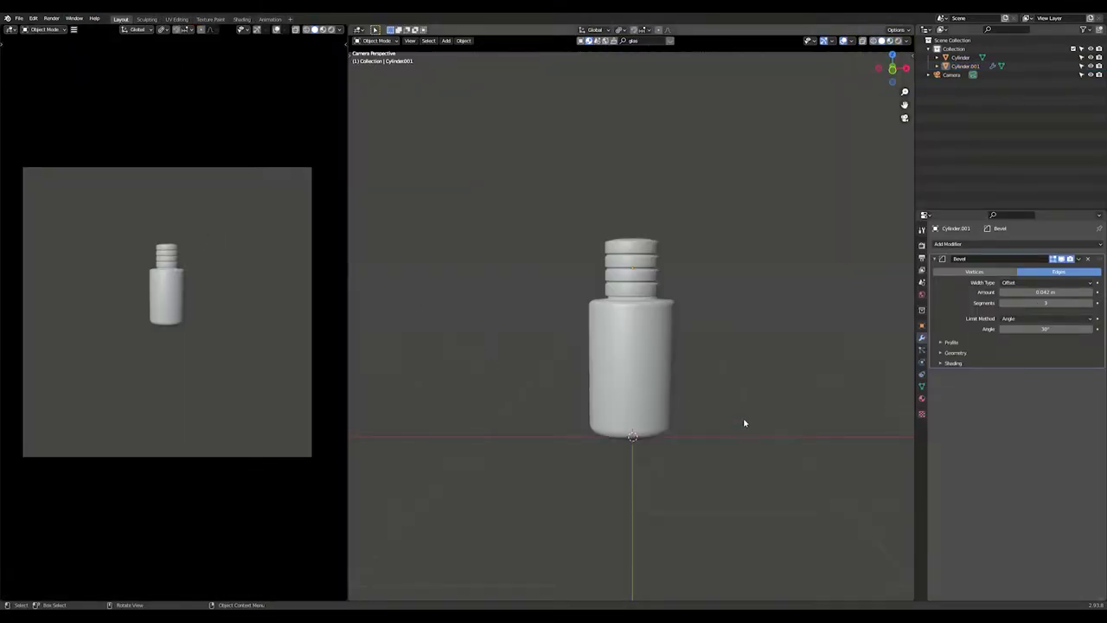
middle_drag(744, 423, 741, 467)
key(shift+a)
mouse_move(734, 375)
click(769, 375)
key(s)
click(906, 347)
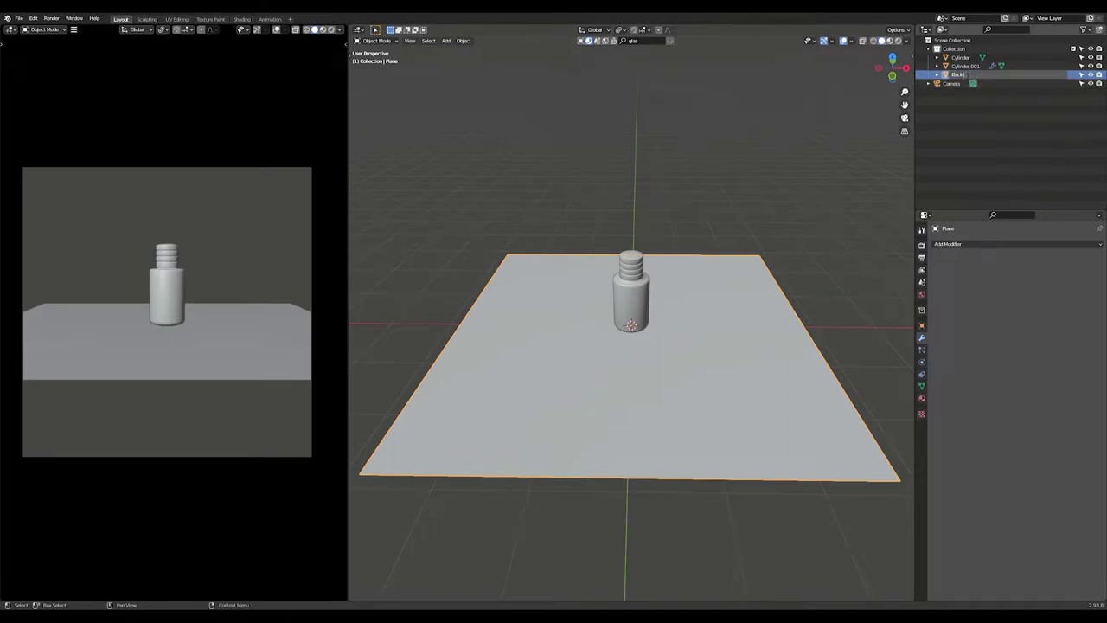
Name the floor plane Backdrop and the bottle cylinder Bottle, and give the cap object a descriptive bottle-top name.
drag(961, 33, 956, 41)
click(957, 58)
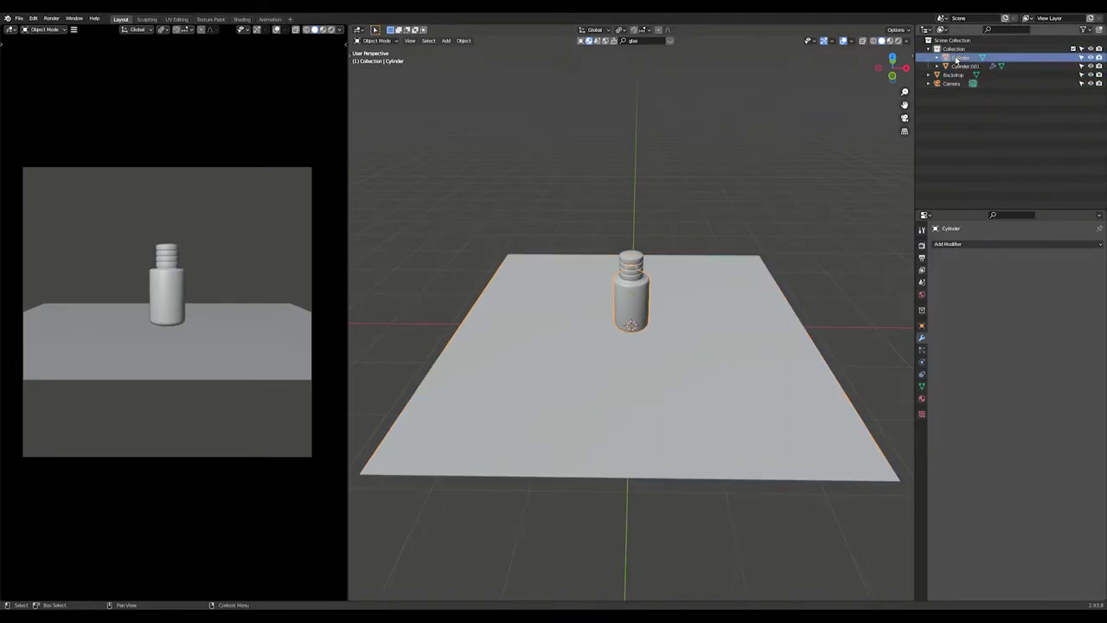
click(965, 65)
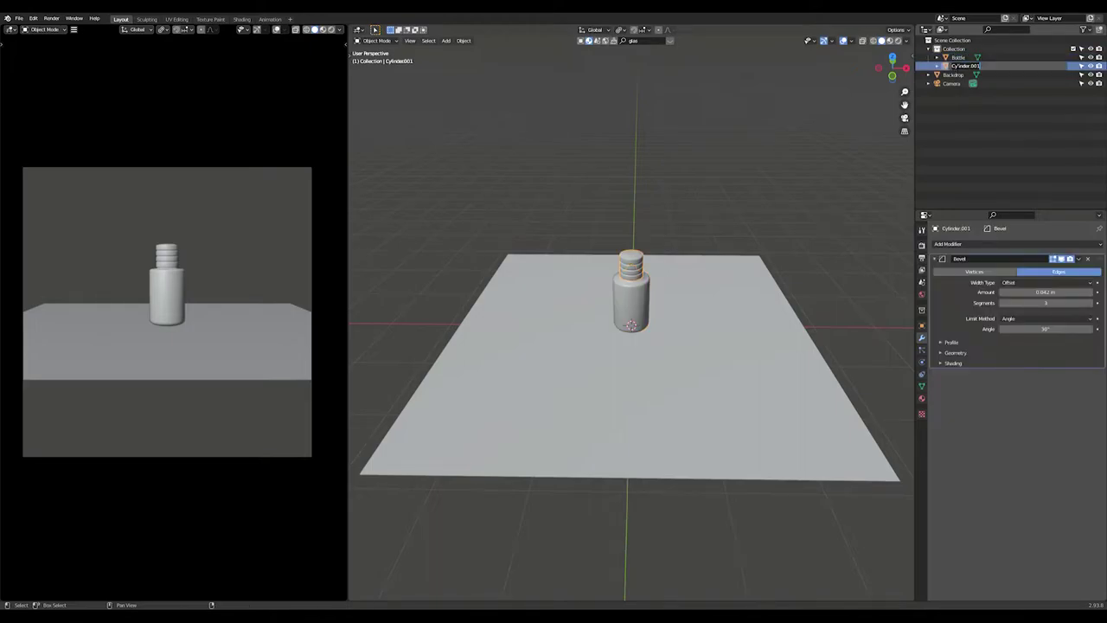
key(Return)
Parent the cap to the bottle body so both move together.
shift+click(645, 285)
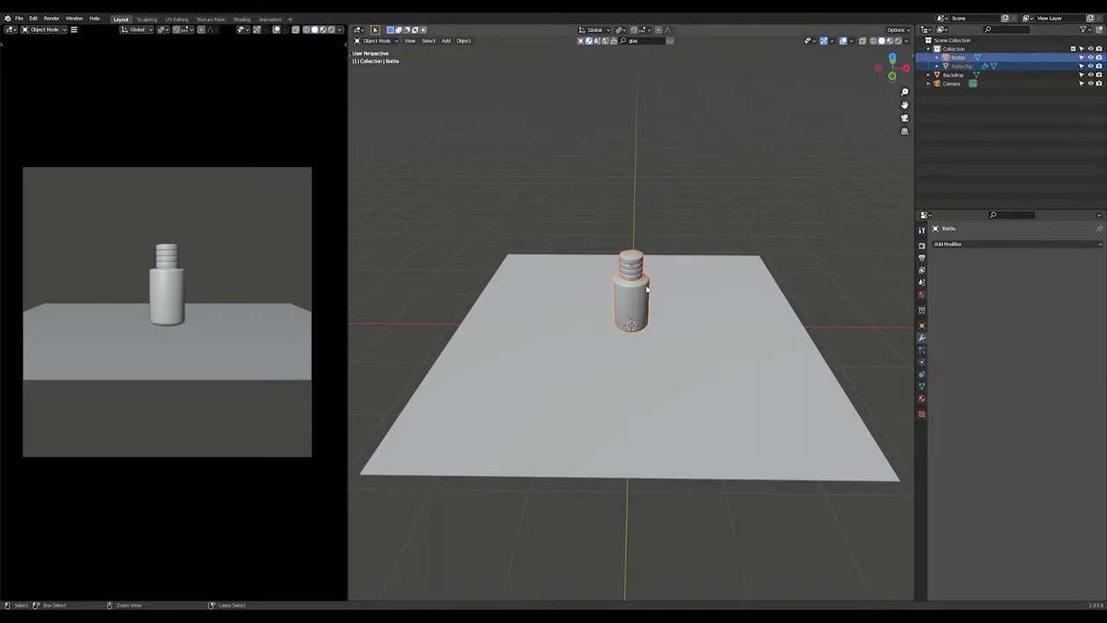
key(ctrl+p)
click(645, 285)
Extrude the backdrop's rear edge straight up along Z into a tall back wall.
click(689, 282)
key(Tab)
key(2)
click(680, 258)
key(e)
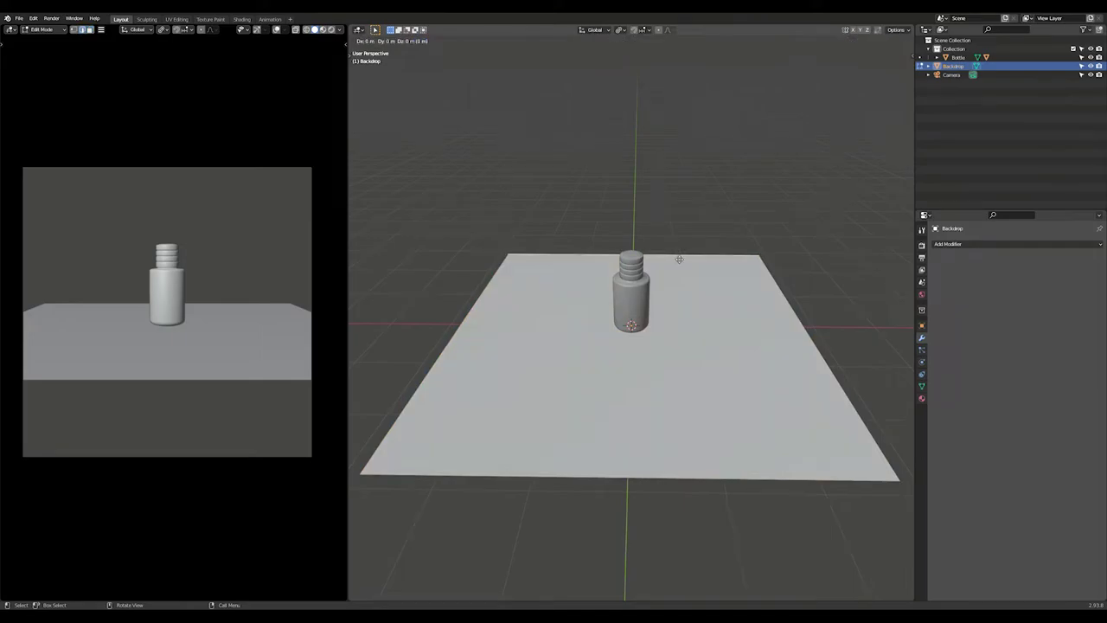
key(z)
click(671, 90)
Bevel the crease between the backdrop's floor and wall with several segments into a wide curve.
click(700, 246)
key(ctrl+b)
scroll(753, 243, up, 7)
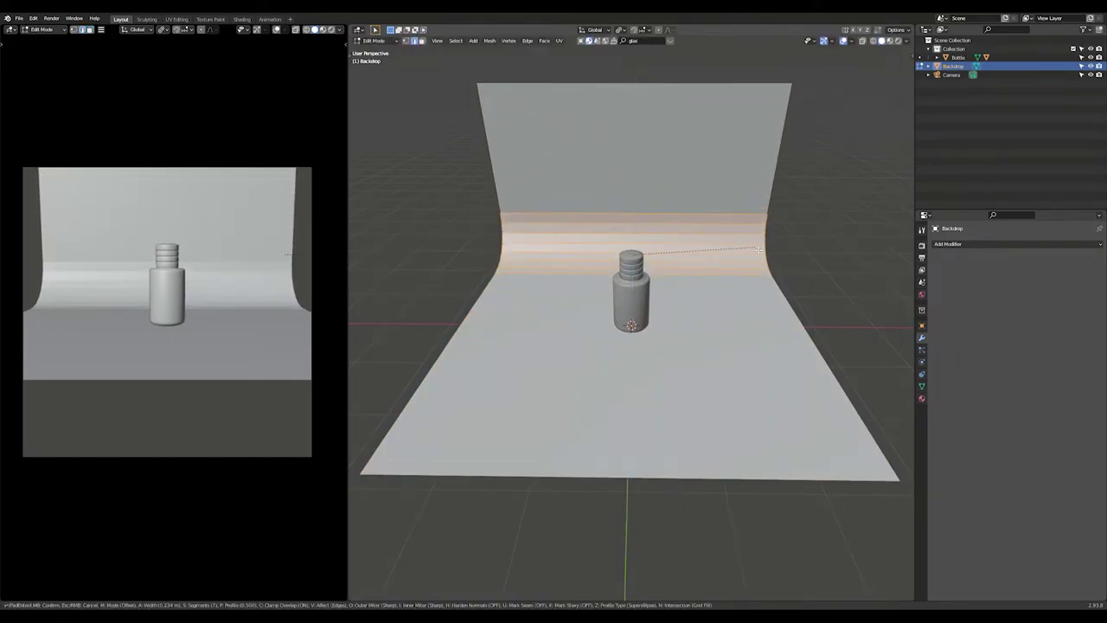
click(757, 243)
Shade the backdrop smooth and widen it along the X axis beyond the camera frame.
key(Tab)
right_click(756, 244)
click(756, 243)
key(s)
key(x)
click(878, 313)
Move the camera closer to the bottle and set its focal length to 75 mm.
scroll(645, 375, down, 4)
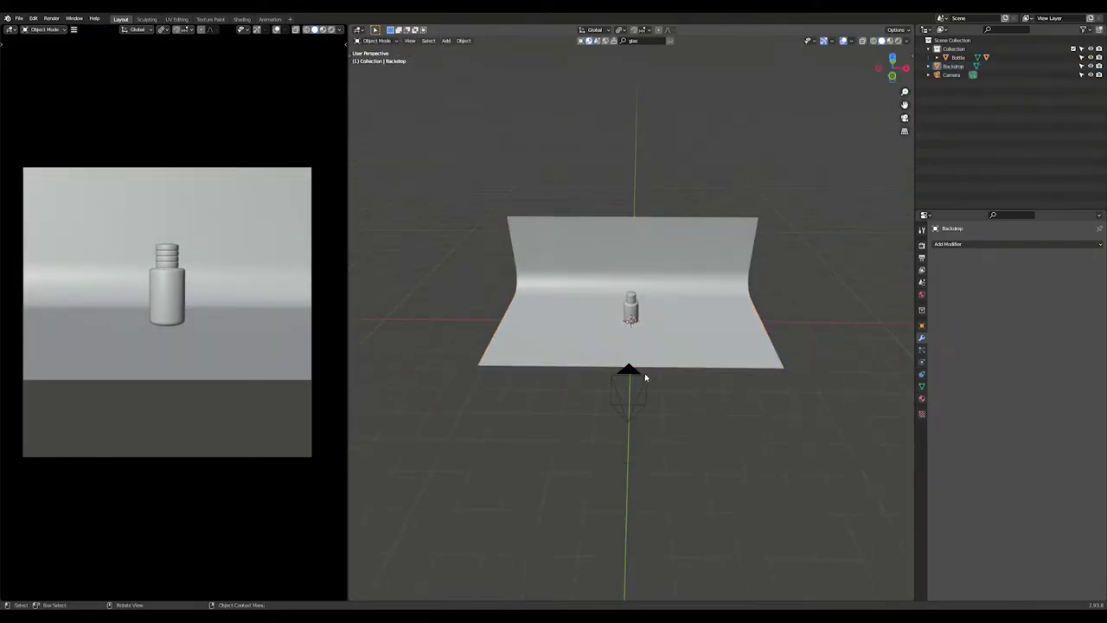
click(638, 374)
click(922, 361)
click(1065, 288)
text(7)
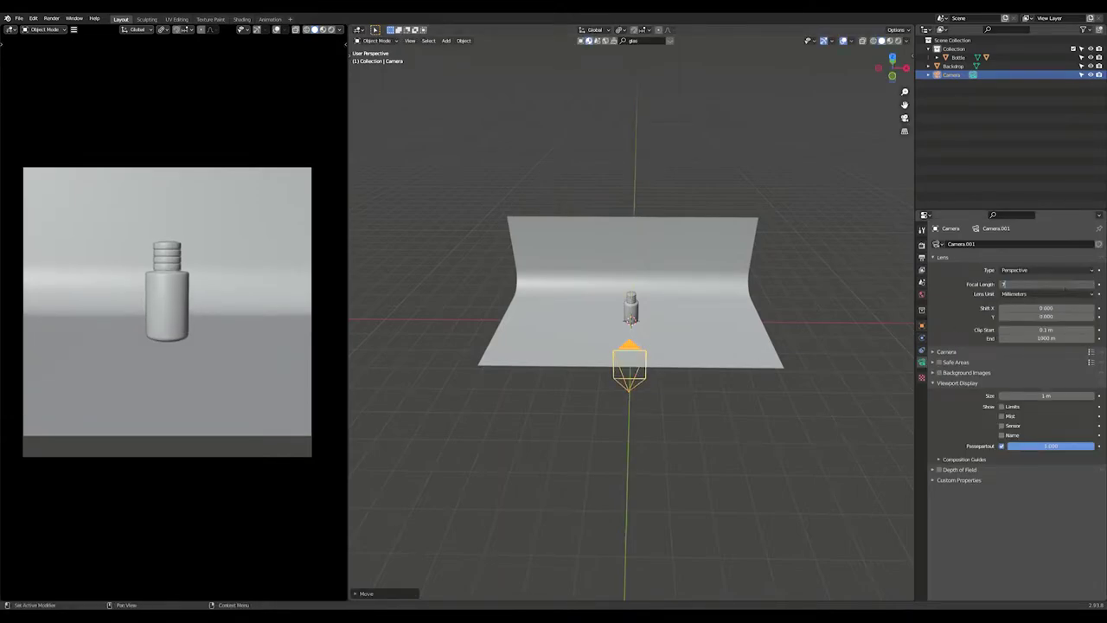
text(5)
key(Return)
Rotate the camera about X and shift it along Y and X to reframe the bottle against the backdrop.
key(r)
key(x)
click(768, 359)
key(g)
key(y)
key(x)
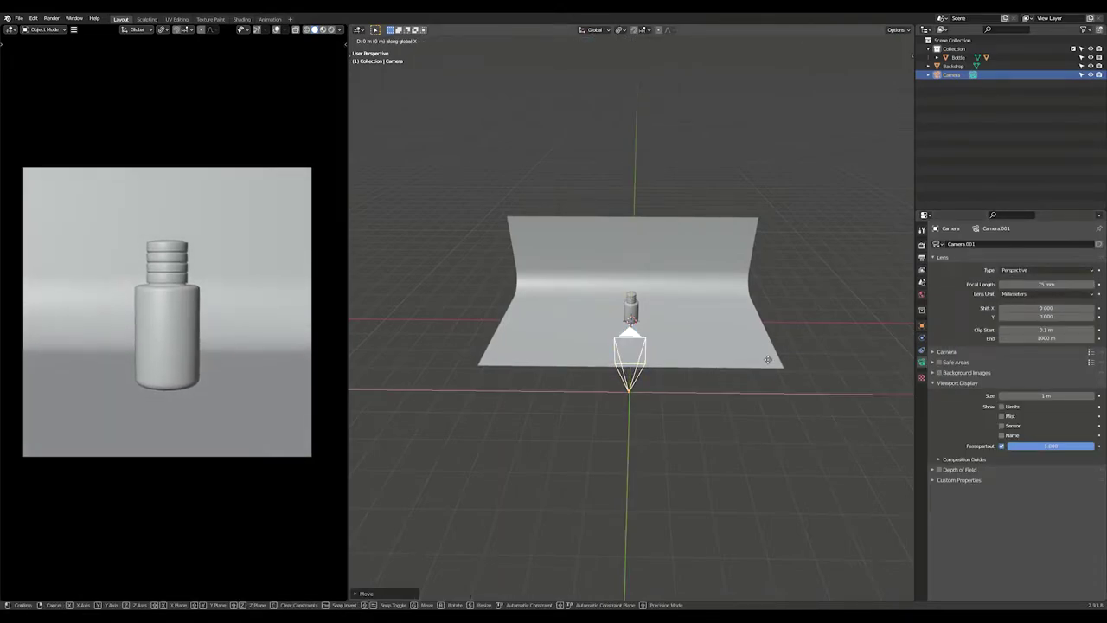
click(768, 359)
click(746, 456)
Set the scene's colour management look to Very High Contrast.
click(922, 246)
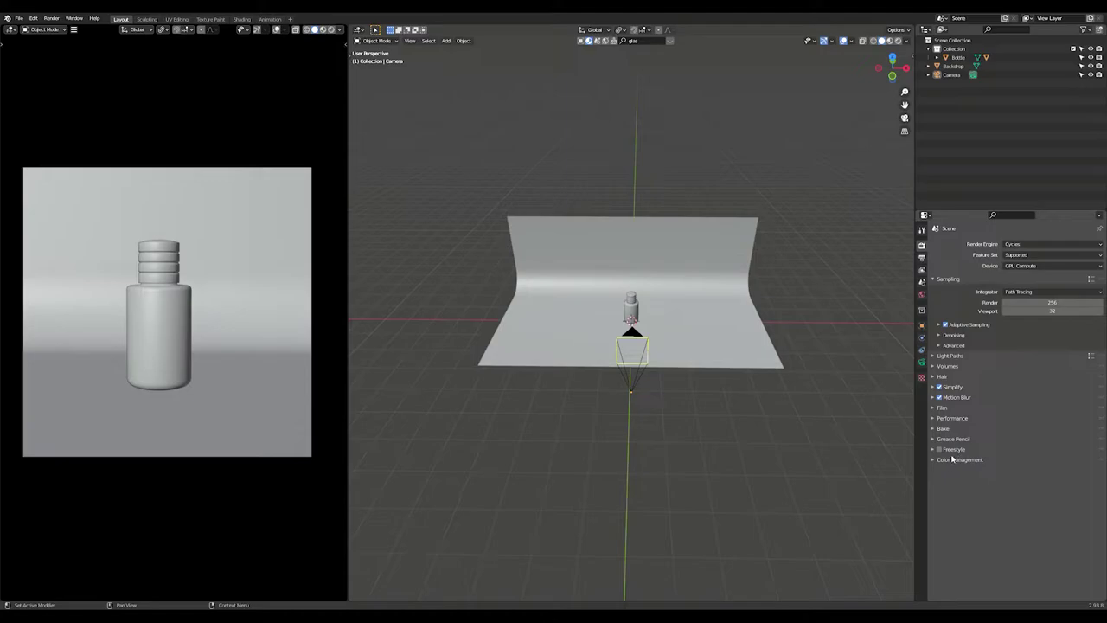
click(952, 460)
click(1034, 495)
click(1037, 506)
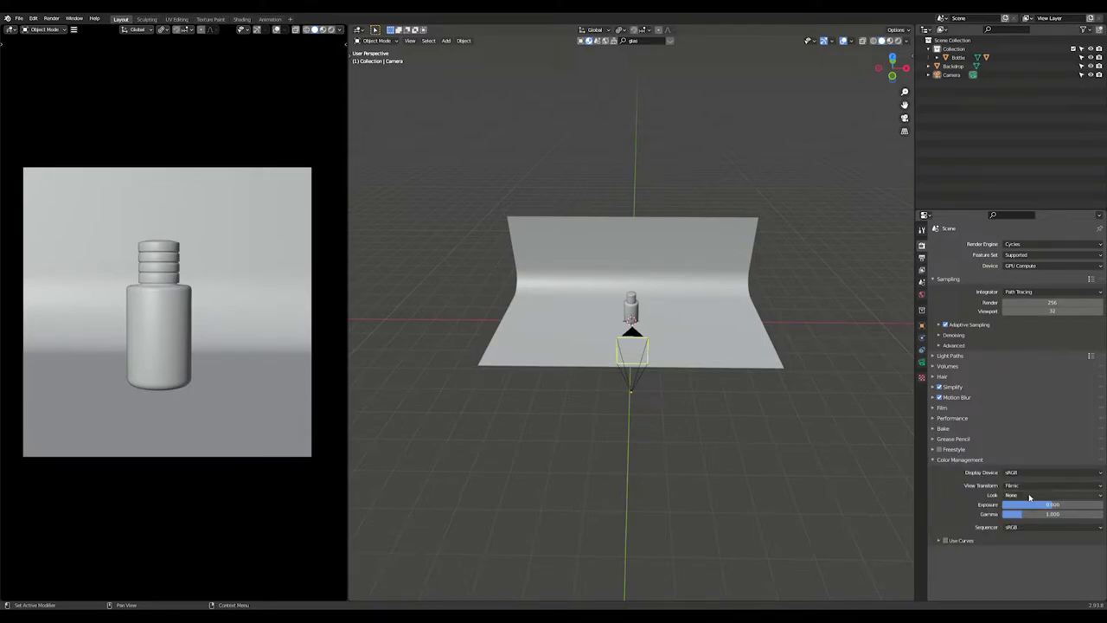
click(1031, 496)
click(1033, 515)
Split the camera view area and display Reference.jpg in an Image Editor beneath it.
scroll(637, 320, up, 1)
scroll(636, 320, up, 2)
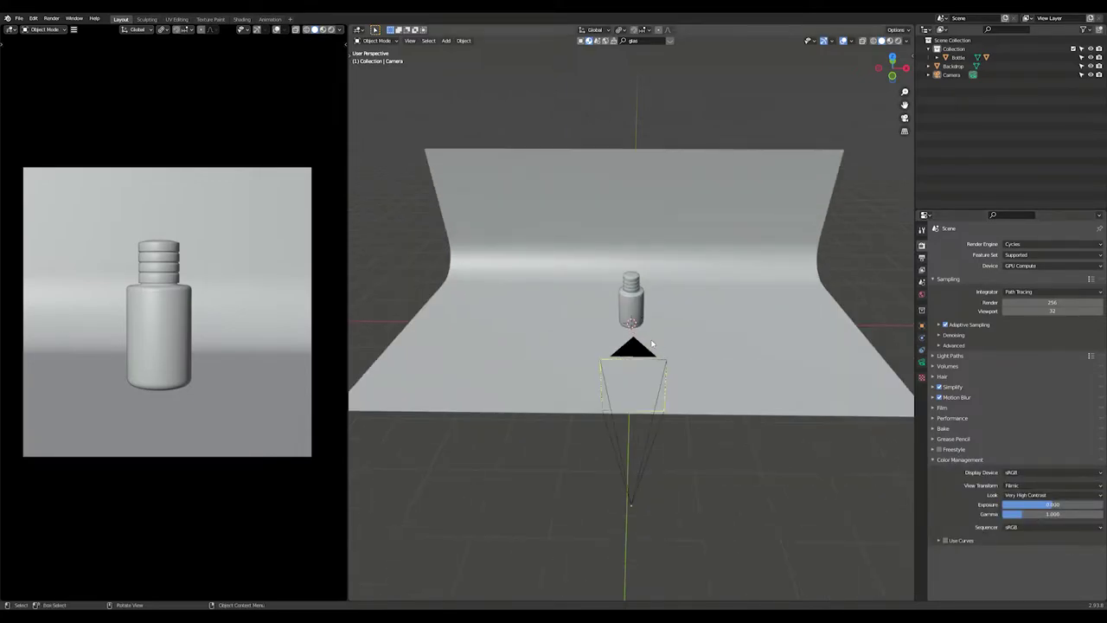
drag(4, 598, 4, 385)
click(11, 390)
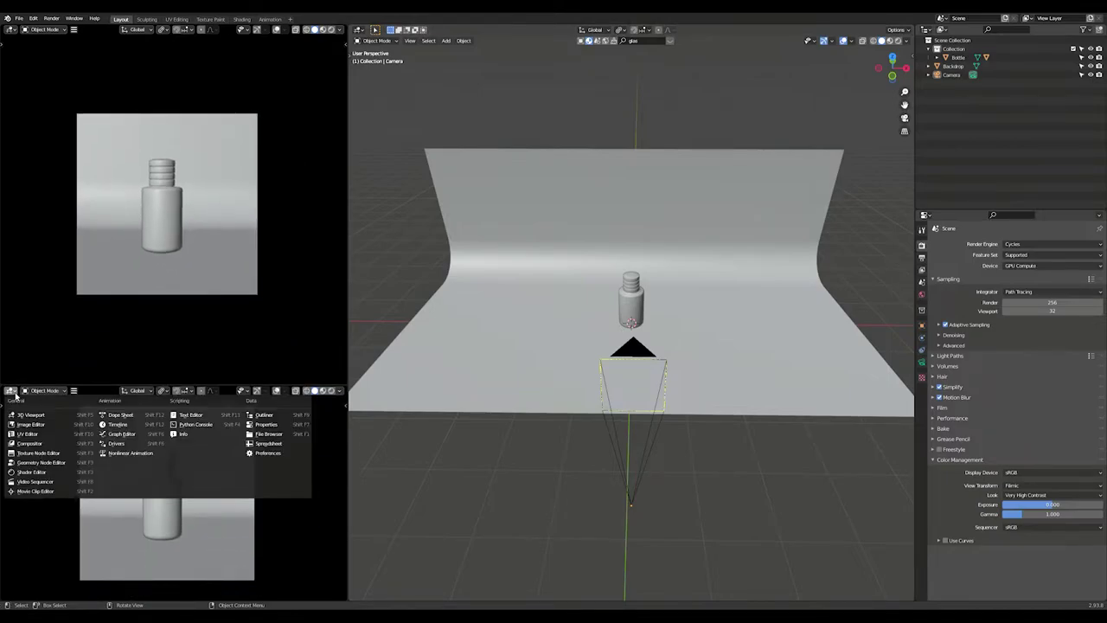
click(76, 425)
click(136, 391)
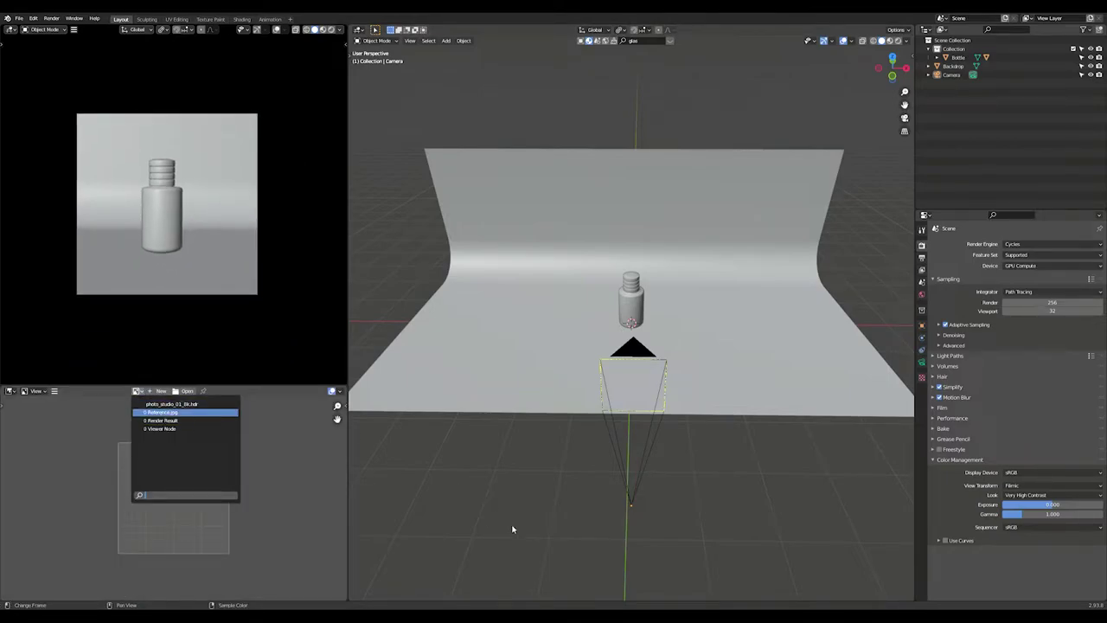
key(Return)
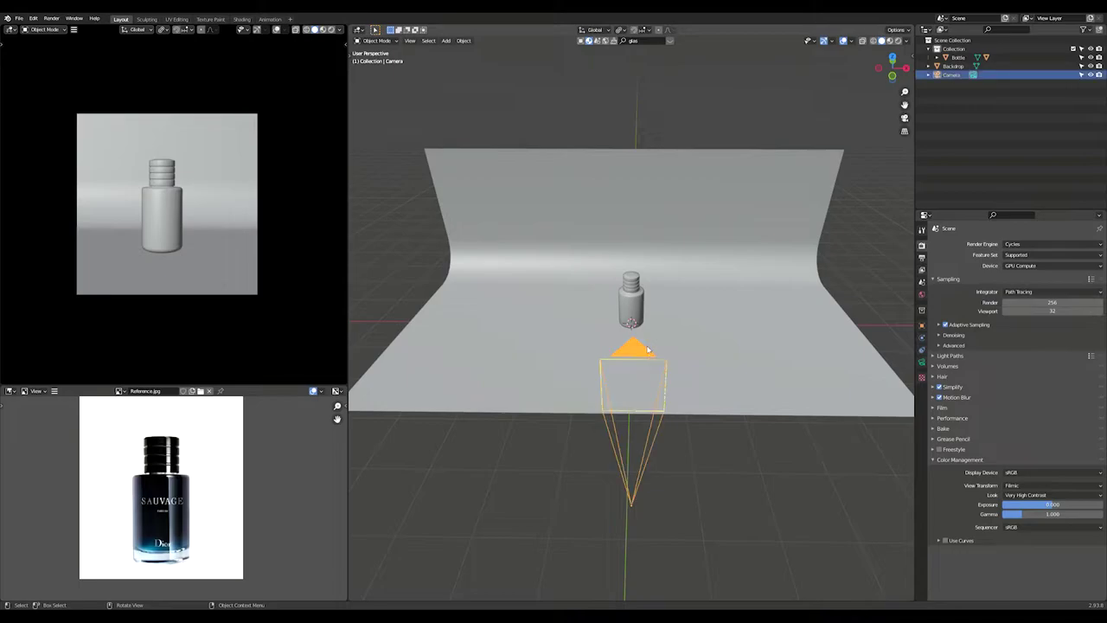
Tilt the camera about X and move it closer so the bottle fills more of the frame.
key(r)
key(x)
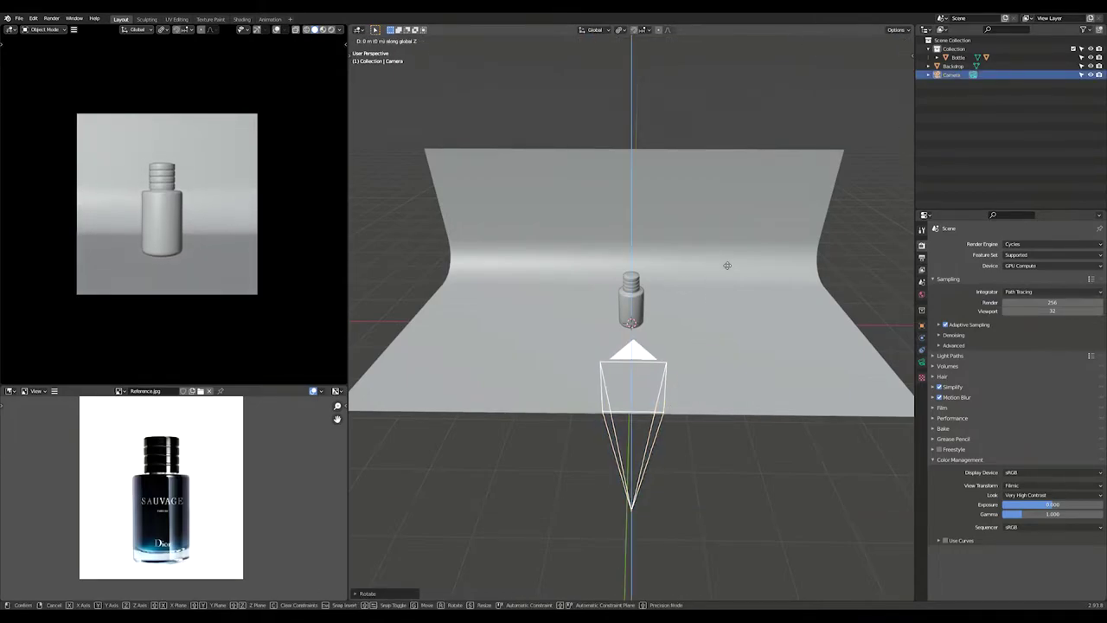
click(687, 496)
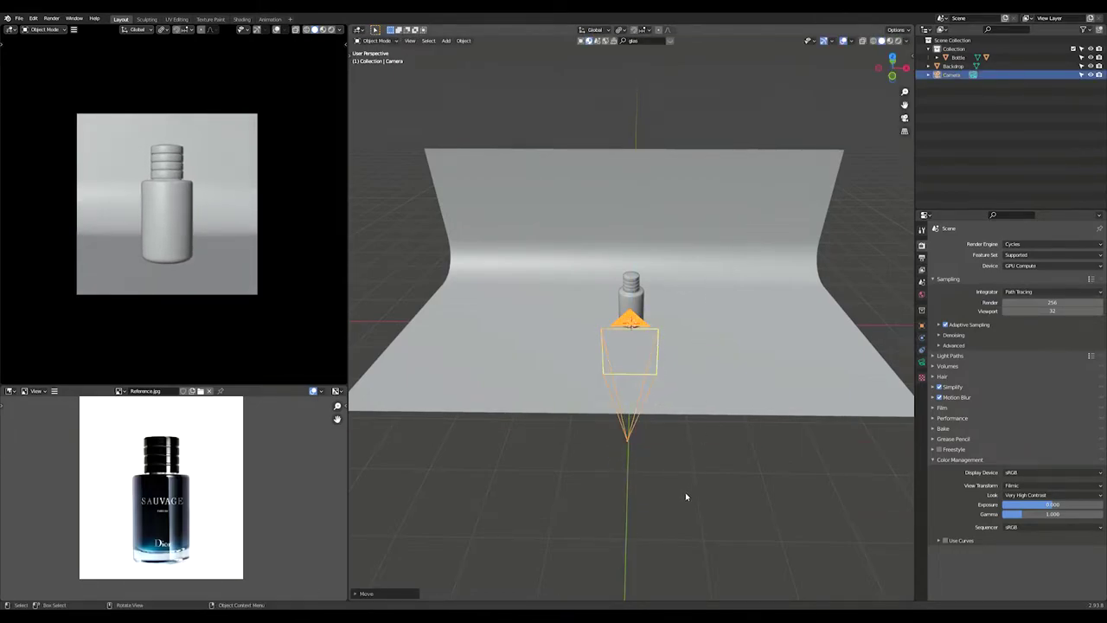
click(686, 497)
Save the file, preview the camera view in rendered shading and return it to solid shading.
scroll(686, 497, up, 3)
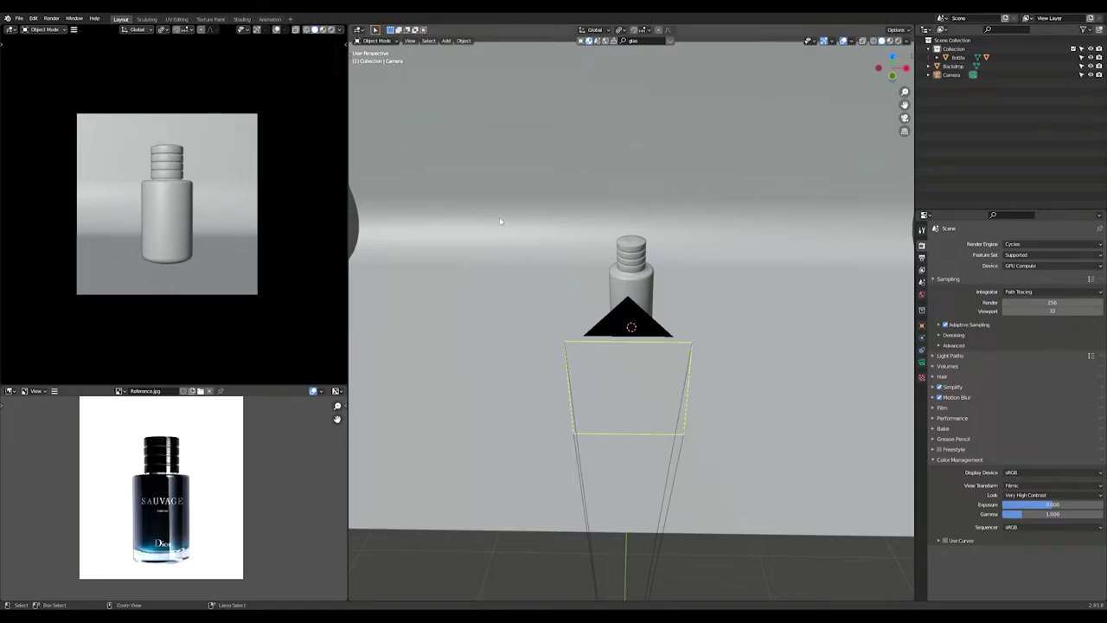
click(464, 507)
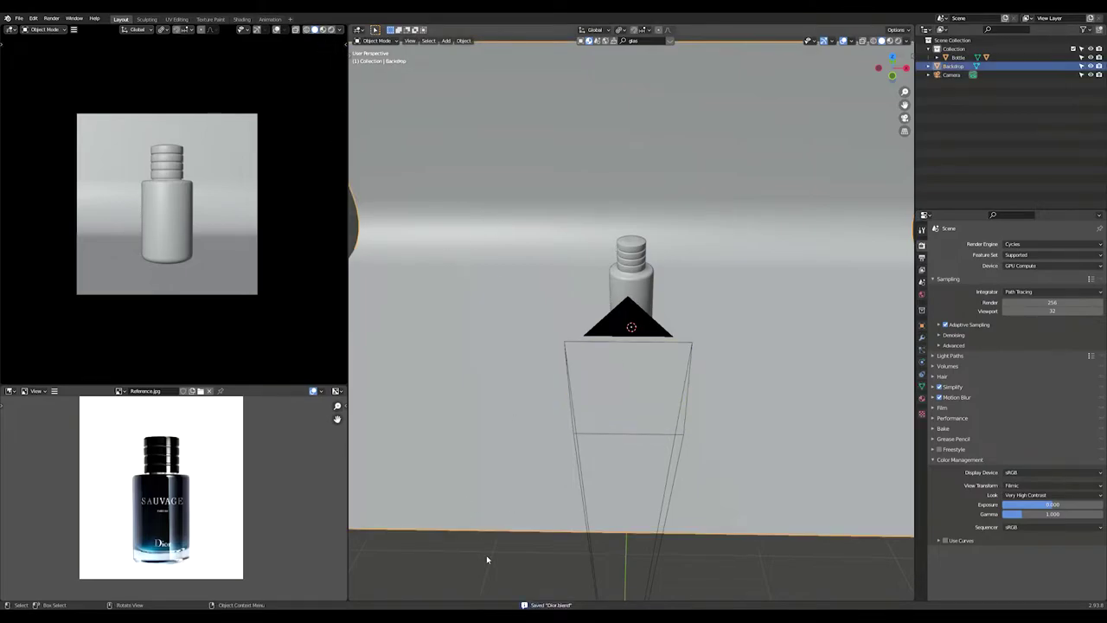
click(330, 30)
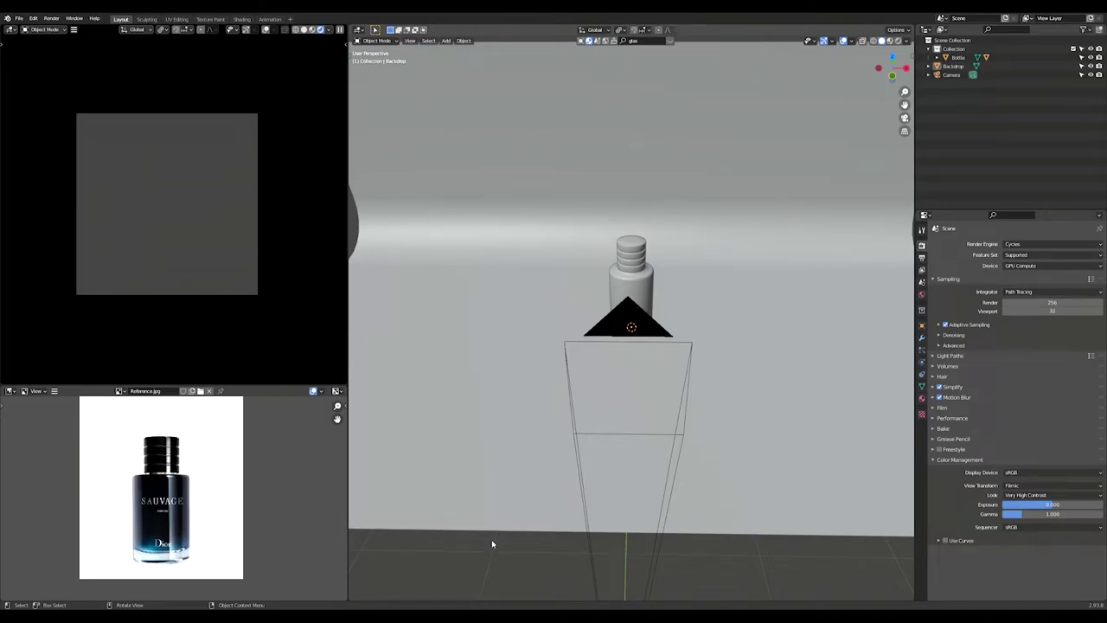
click(303, 31)
Select the bottle and view it from the front in wireframe, with the reference image enlarged around its glass base.
scroll(121, 523, up, 3)
middle_drag(121, 522, 132, 413)
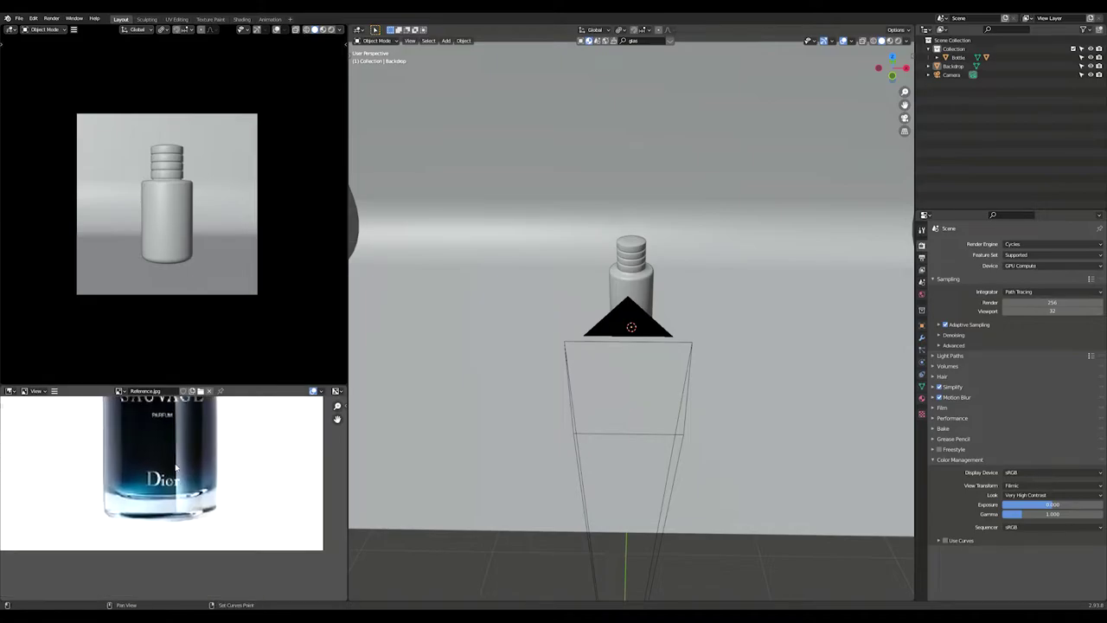
scroll(718, 262, up, 6)
click(647, 277)
shift+middle_drag(648, 280, 669, 363)
middle_drag(670, 363, 698, 308)
click(921, 338)
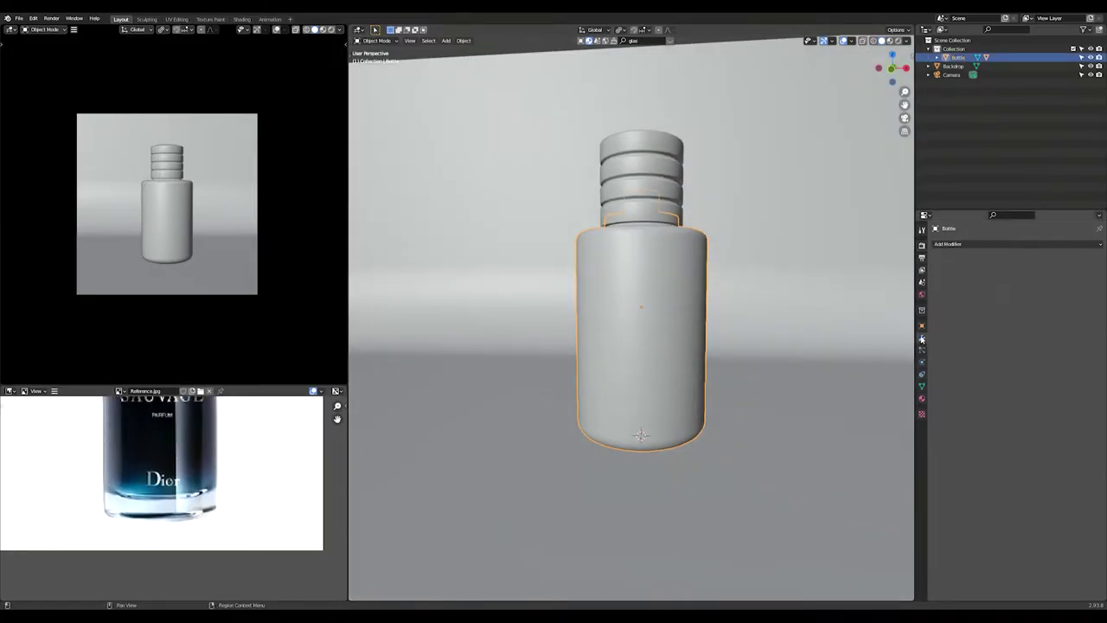
key(Tab)
key(KP_1)
key(shift+z)
Add a Solidify modifier to the bottle and apply it to give the glass real wall thickness.
key(Tab)
click(782, 276)
click(716, 291)
click(730, 314)
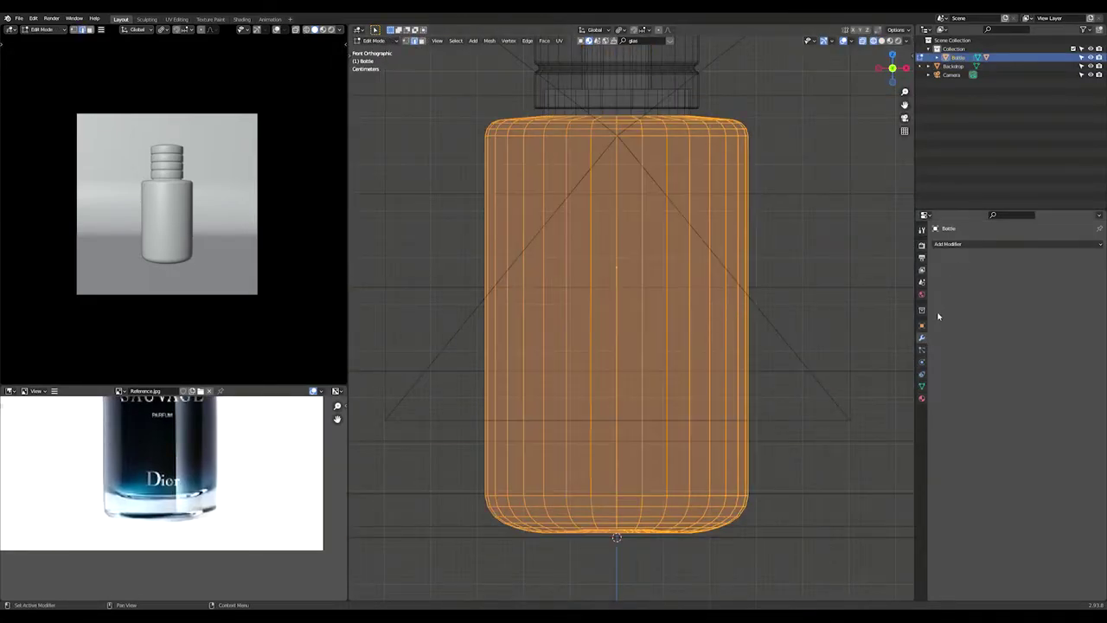
click(958, 245)
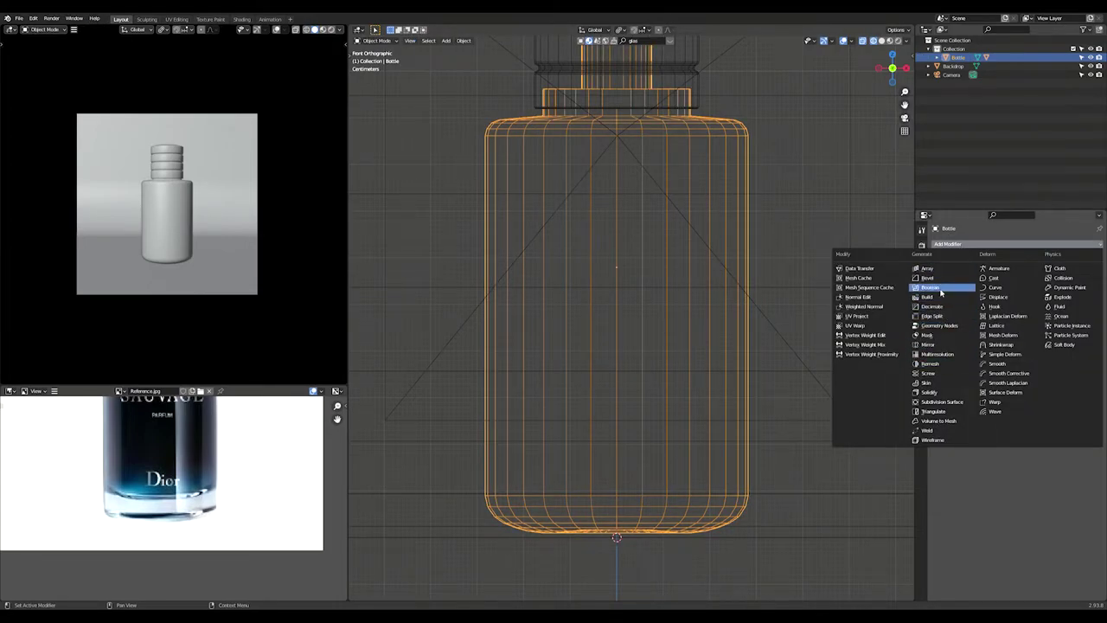
click(929, 392)
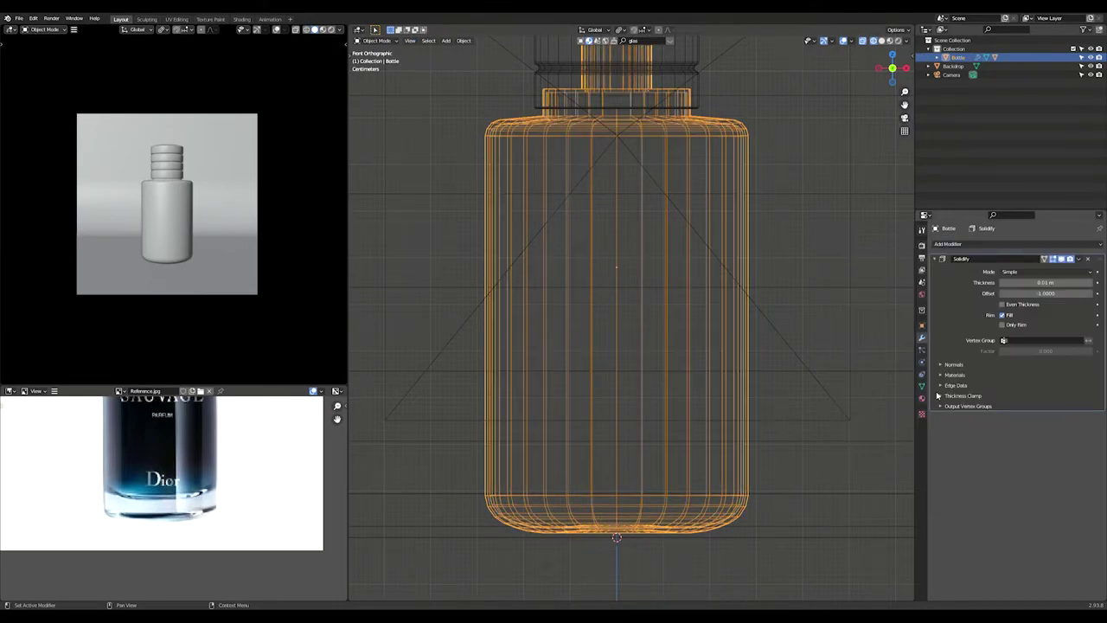
click(1062, 270)
Select a linked outer part of the bottle mesh in Edit Mode and hide it.
middle_drag(658, 416, 680, 330)
key(Tab)
alt+click(755, 295)
key(l)
key(h)
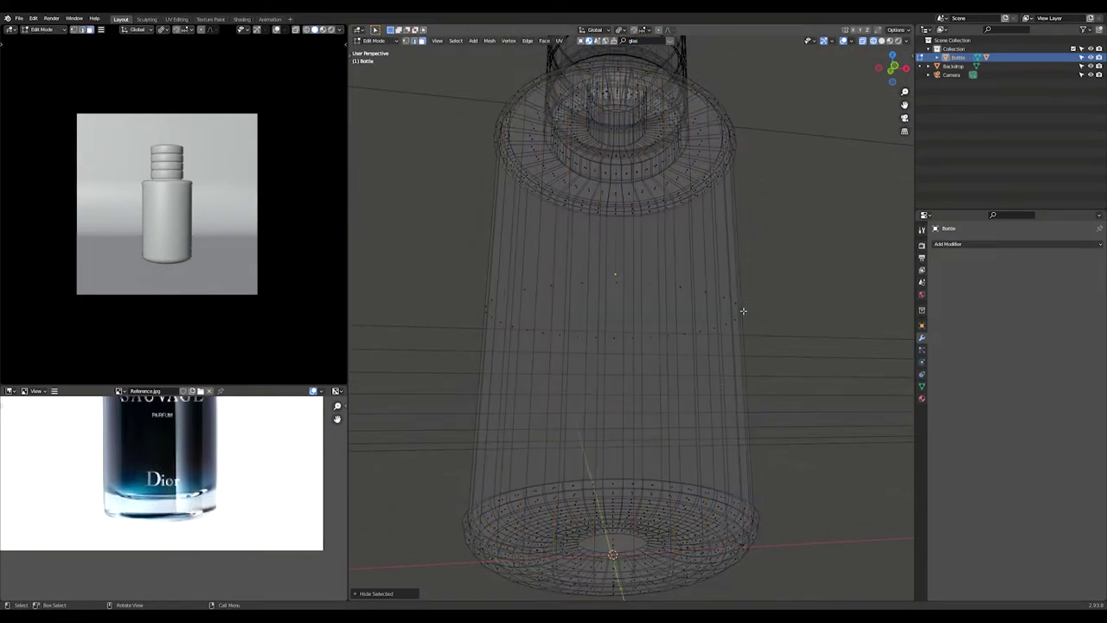
Select face loops around the bottle's base, extend the selection to the linked mesh and hide it.
shift+middle_drag(744, 311, 760, 199)
middle_drag(638, 410, 632, 433)
alt+click(490, 418)
middle_drag(489, 418, 586, 392)
alt+shift+click(488, 366)
alt+click(486, 365)
key(ctrl+l)
key(h)
click(586, 392)
Select all linked faces of the bottle's inner glass shell from the front view.
key(KP_1)
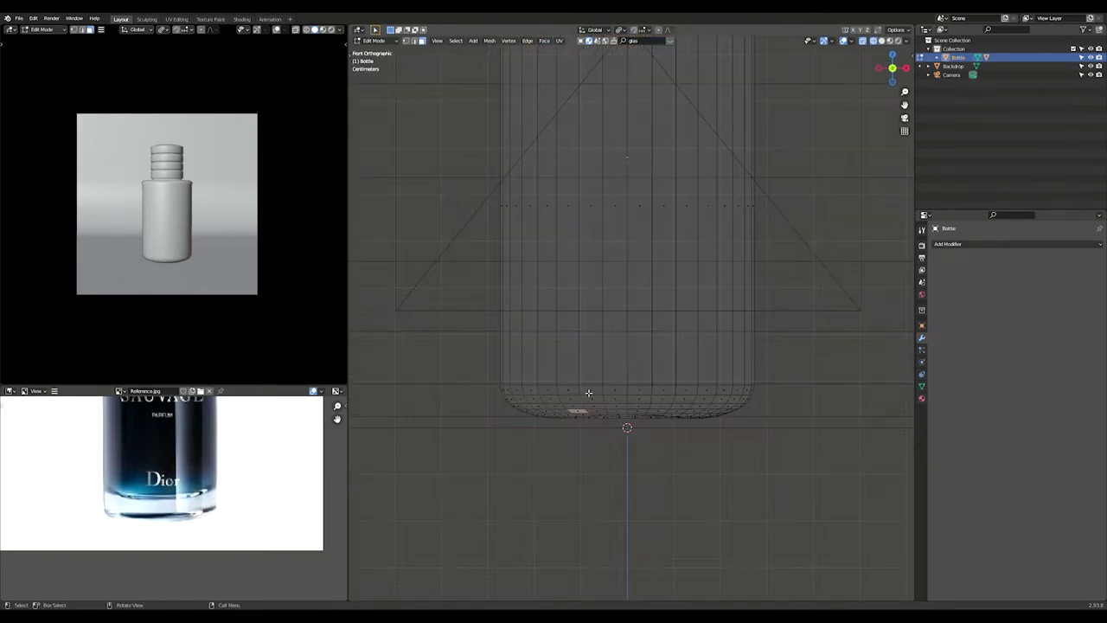
scroll(580, 357, down, 3)
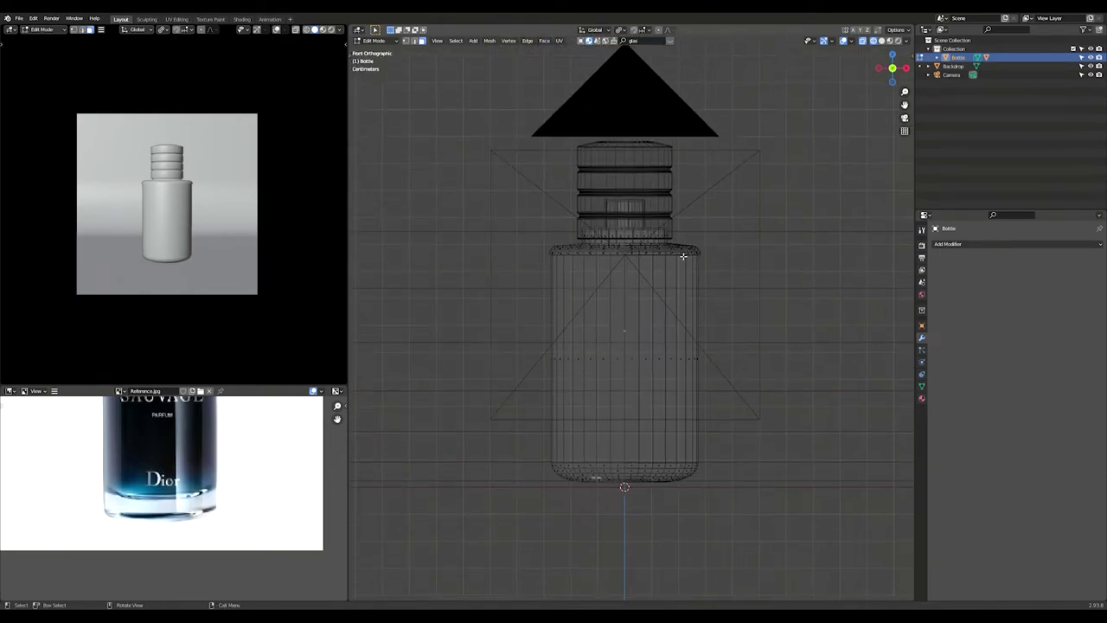
alt+click(646, 388)
shift+drag(490, 398, 772, 521)
key(ctrl+l)
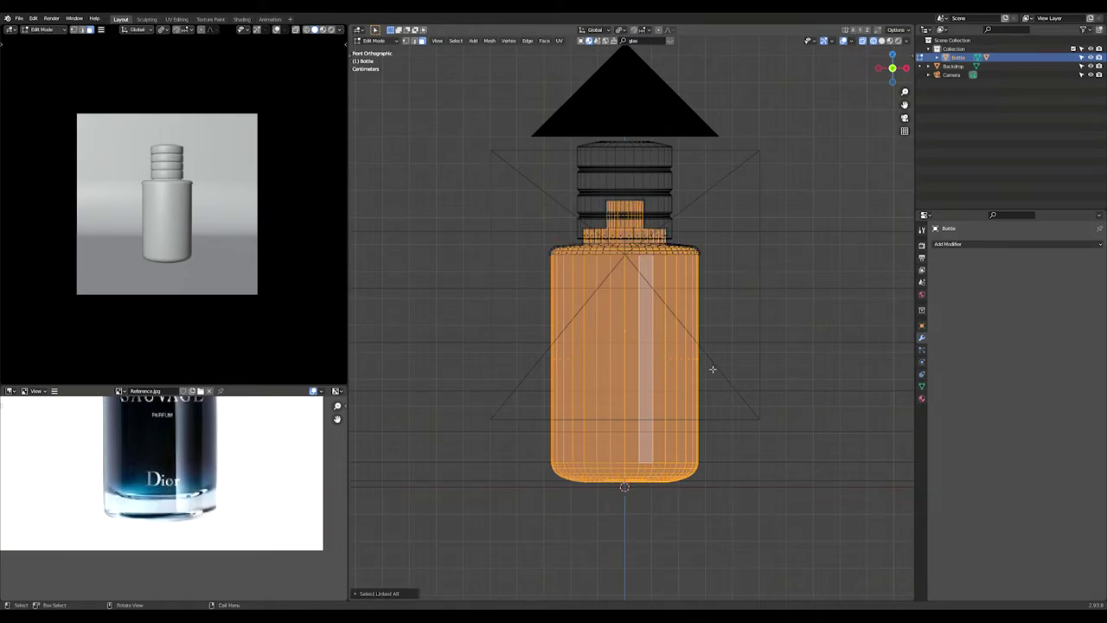
scroll(735, 433, up, 1)
key(alt+a)
key(a)
Create a vertex group named GlasInner and assign the selected inner shell to it.
click(921, 385)
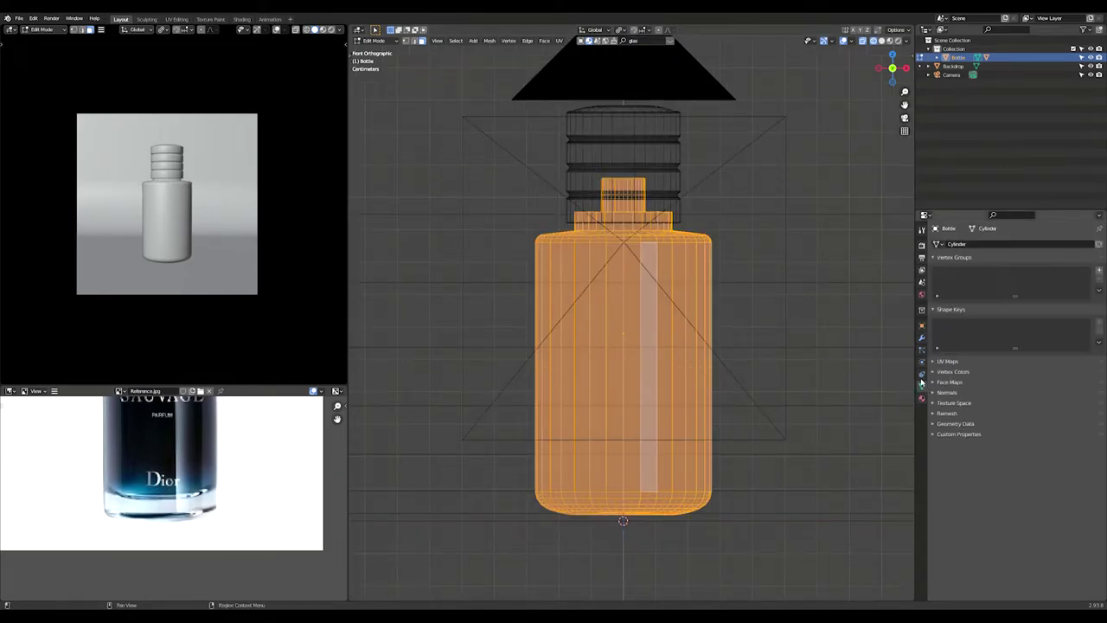
click(1099, 270)
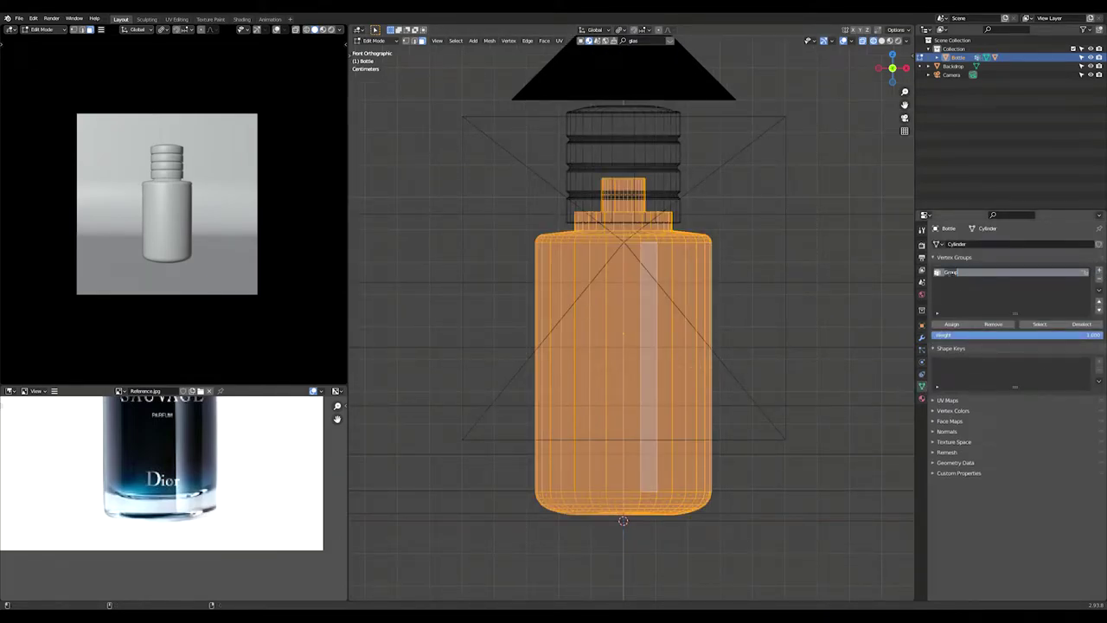
key(alt+a)
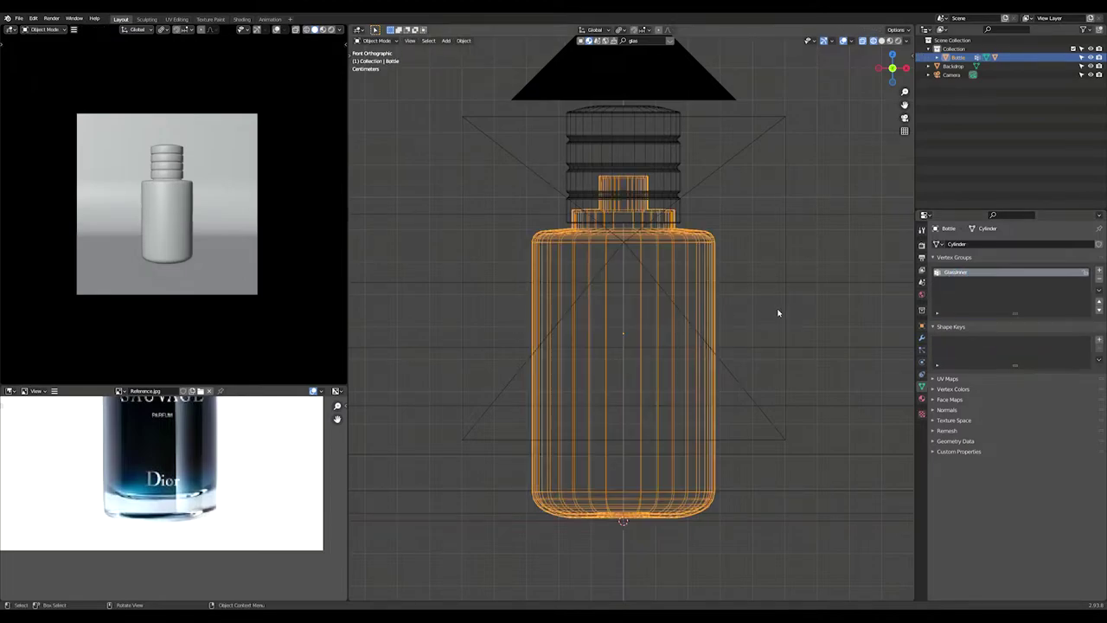
Reveal the hidden outer shell of the bottle and clear the mesh selection.
key(a)
key(alt+a)
key(a)
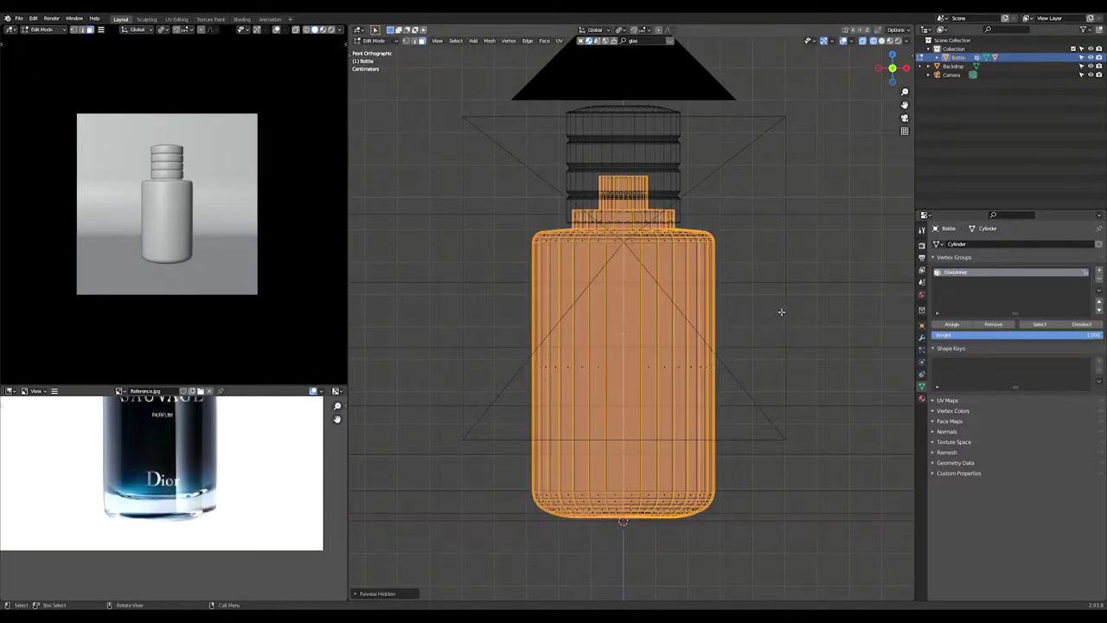
key(alt+a)
key(Tab)
key(Tab)
key(Tab)
key(a)
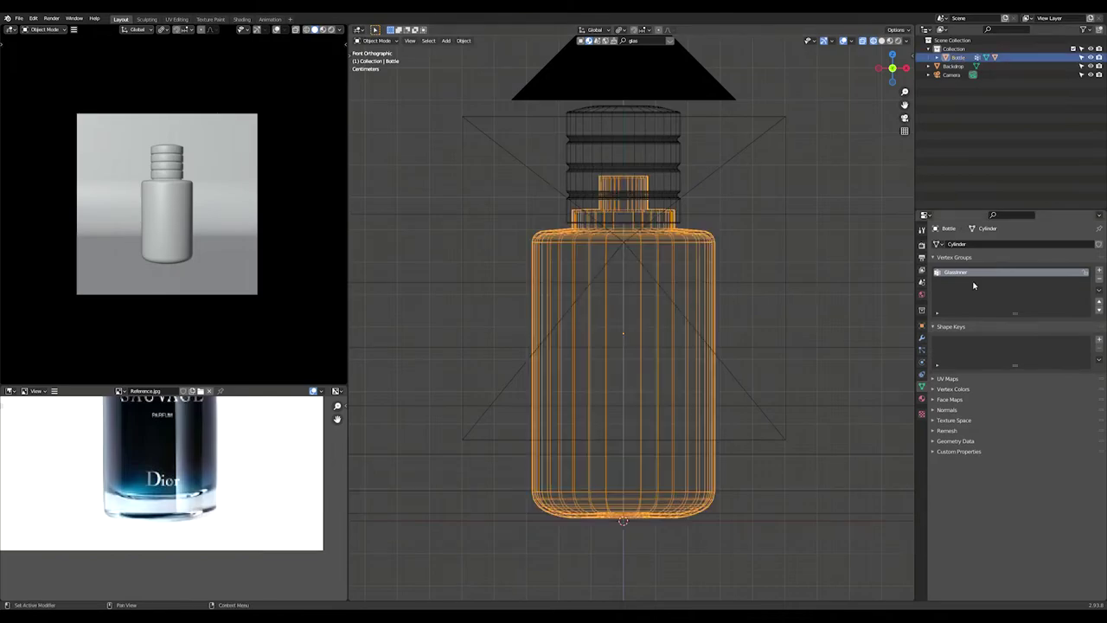
Start editing the bottle mesh and select the inner glass shell through its GlasInner vertex group.
key(Tab)
key(a)
scroll(738, 318, up, 5)
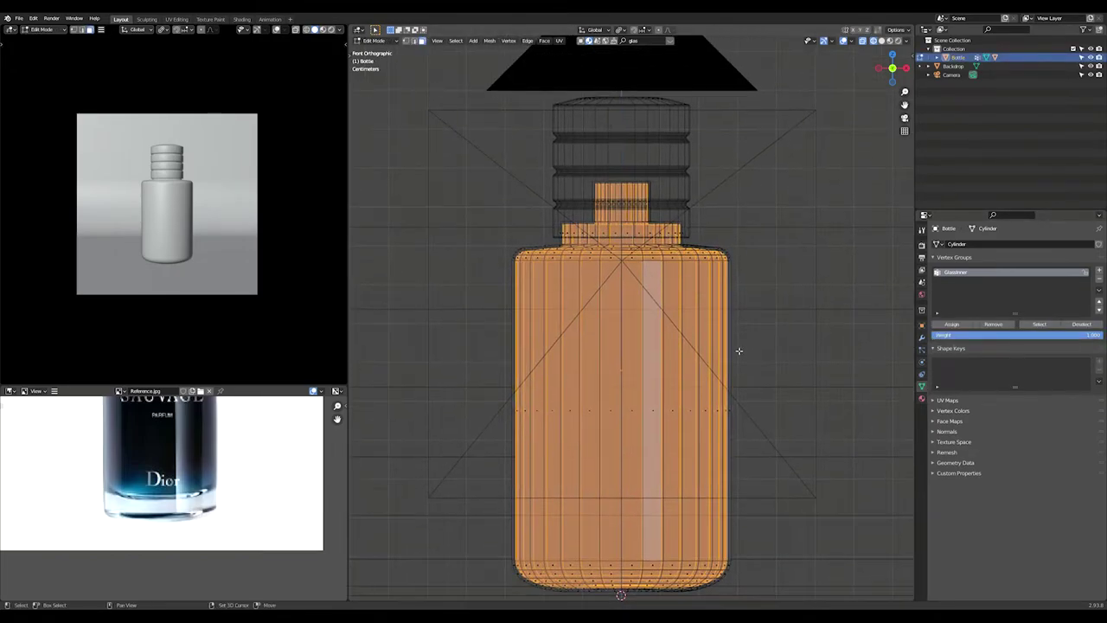
drag(470, 145, 819, 264)
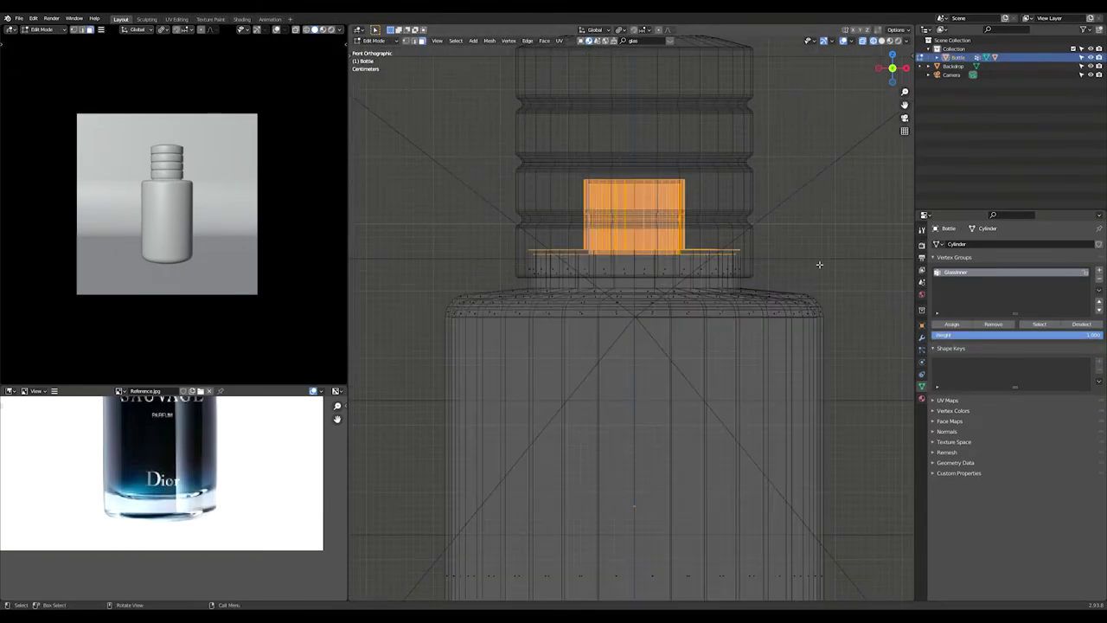
key(alt+a)
click(1040, 324)
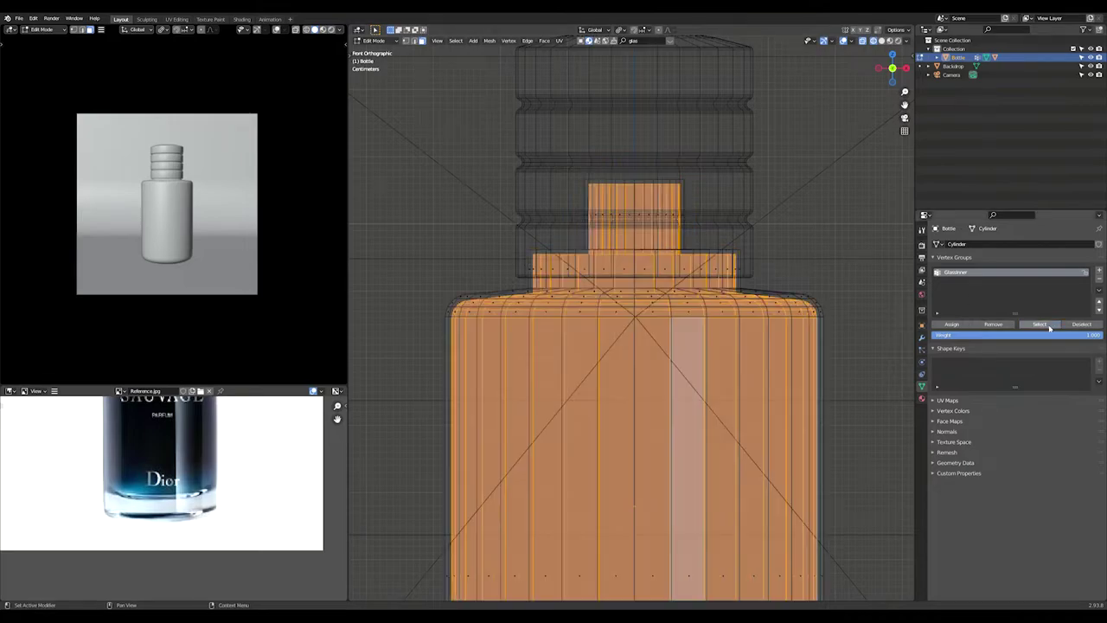
Isolate the inner glass shell, select its neck and collar geometry and delete those vertices.
key(h)
drag(418, 143, 840, 291)
key(x)
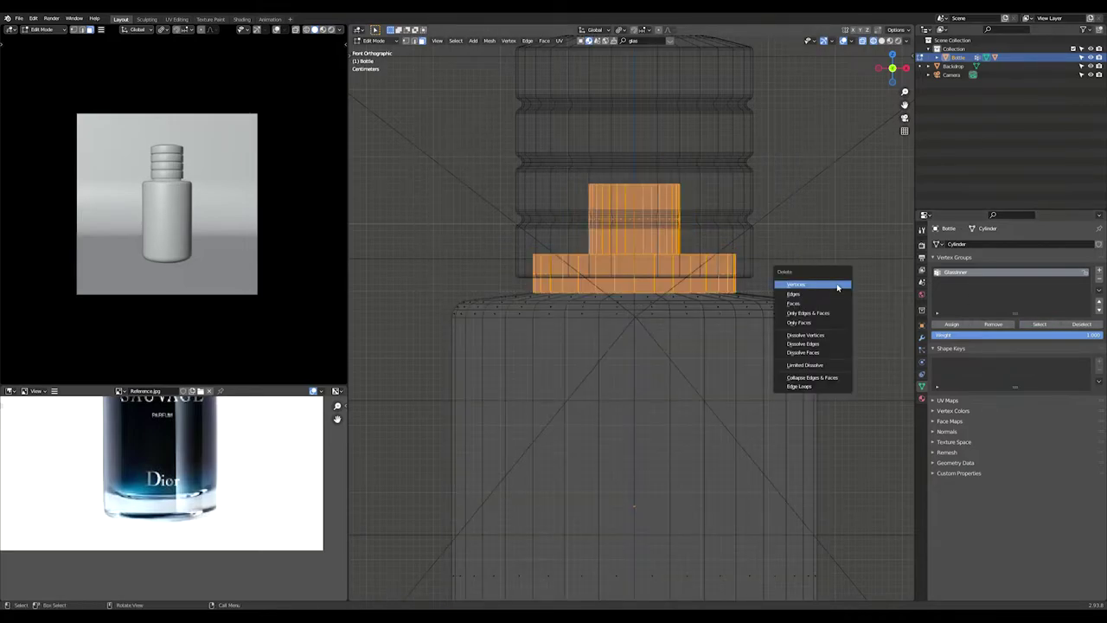
click(837, 286)
key(Tab)
key(Tab)
key(Tab)
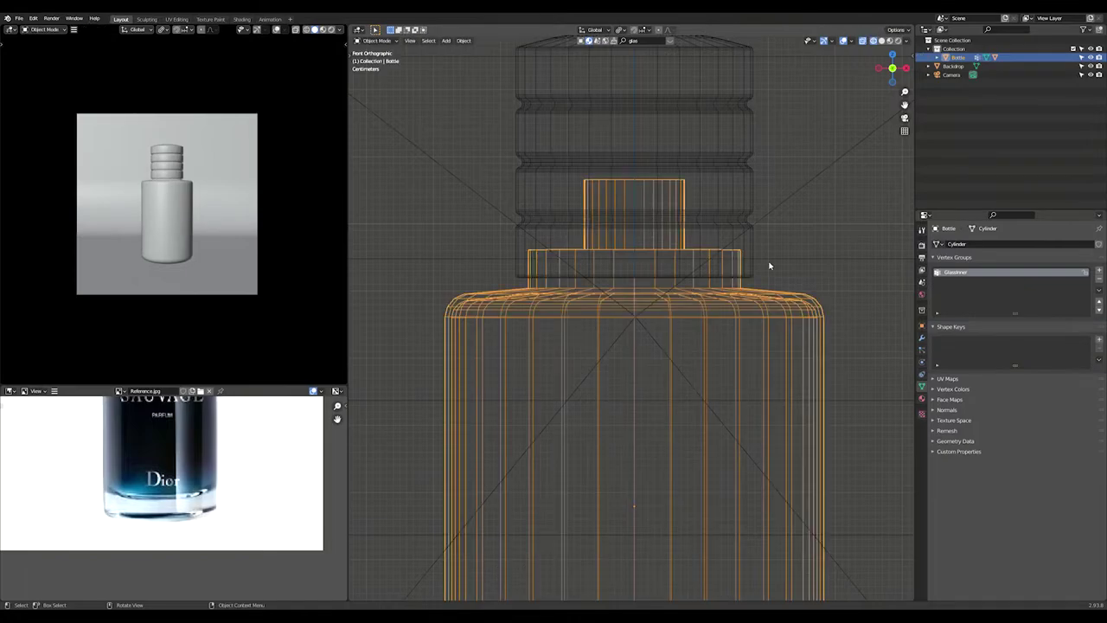
Reveal all hidden bottle geometry and reselect only the inner shell through its vertex group.
click(769, 262)
scroll(692, 363, down, 4)
shift+middle_drag(627, 528, 625, 453)
click(626, 453)
key(Tab)
key(a)
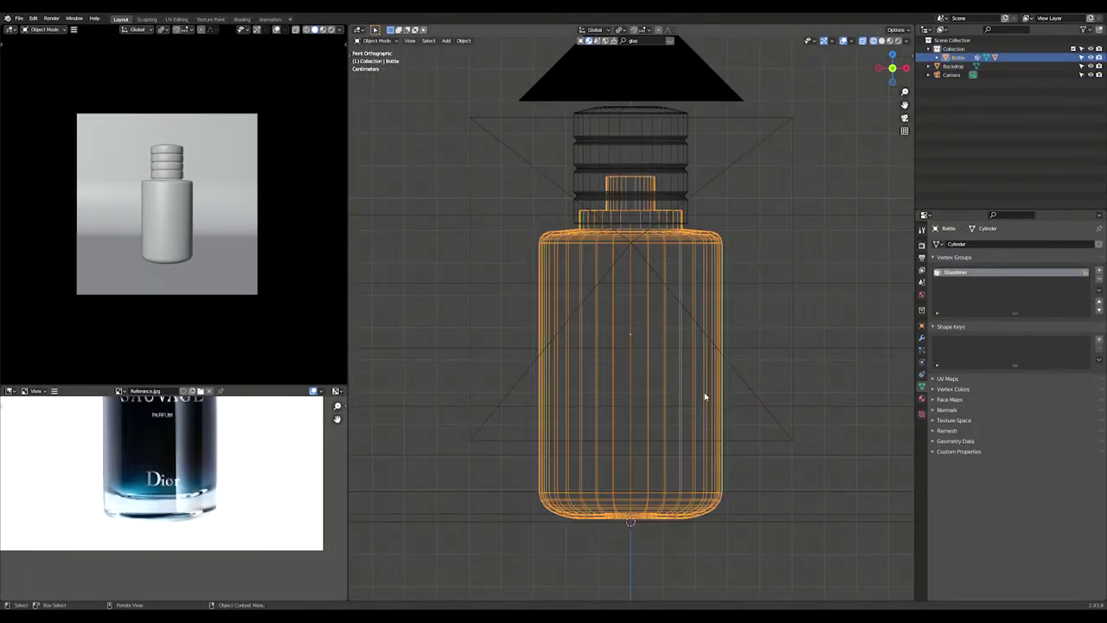
key(alt+z)
key(alt+h)
key(alt+a)
click(1038, 324)
Reduce the selection to the inner shell's bottom faces and raise them along Z above the outer base.
shift+middle_drag(662, 440, 657, 369)
scroll(622, 455, up, 4)
shift+middle_drag(622, 455, 622, 317)
scroll(554, 391, down, 4)
shift+middle_drag(595, 252, 598, 361)
ctrl+drag(506, 142, 783, 335)
mouse_move(493, 237)
ctrl+mouse_down()
mouse_move(814, 384)
mouse_move(793, 445)
ctrl+mouse_up()
key(g)
key(z)
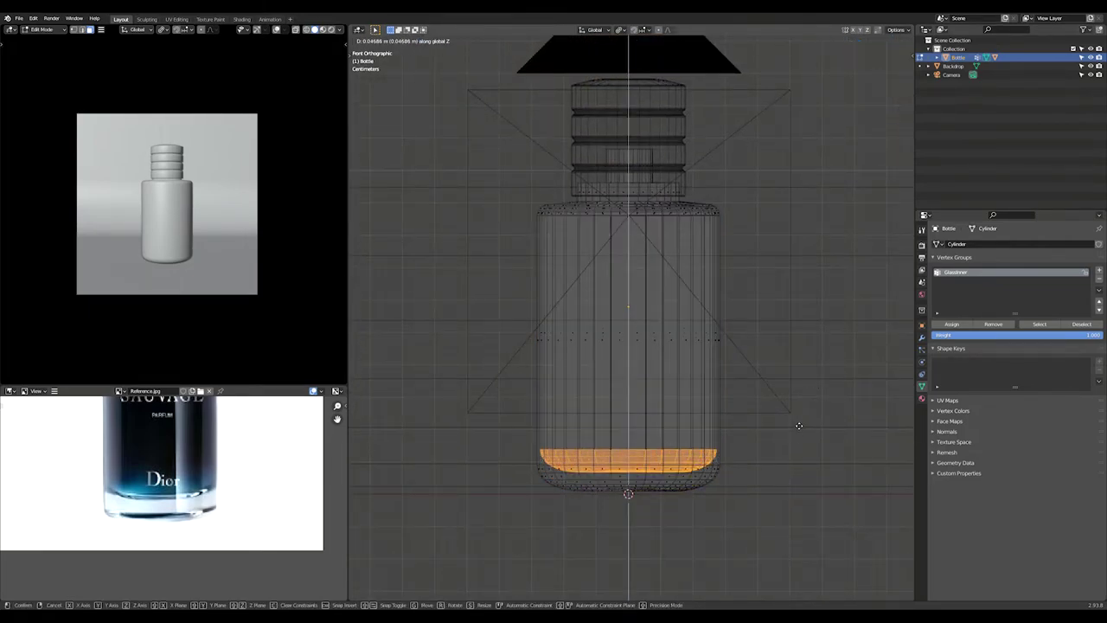
click(802, 418)
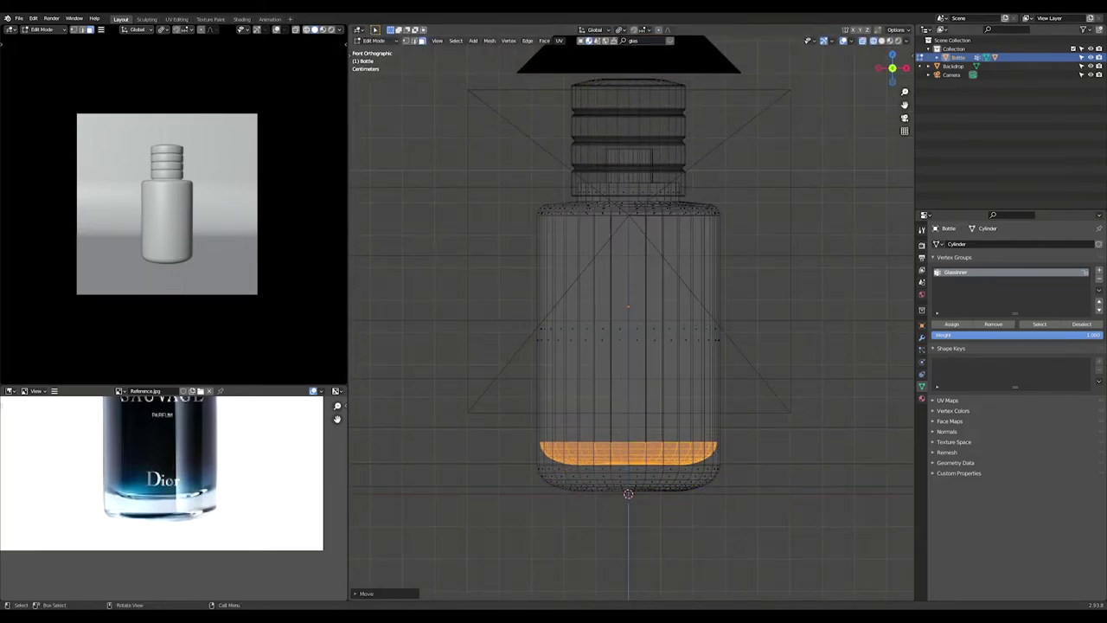
Show the camera preview as wireframe with overlays, and flatten and lower the inner shell's bottom along Z.
click(315, 30)
click(277, 30)
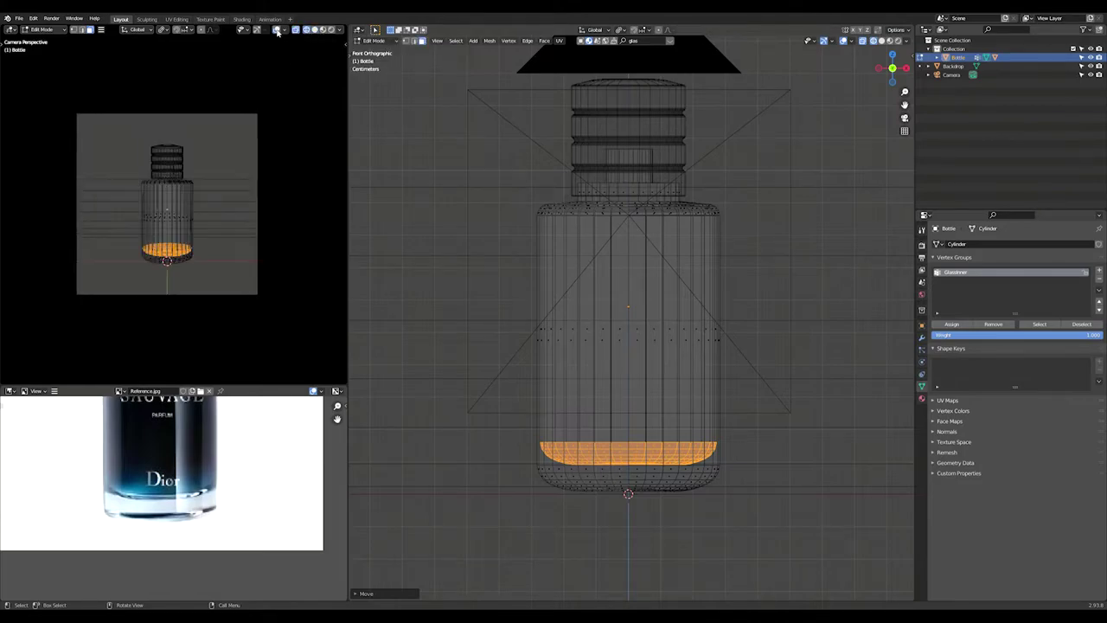
key(g)
key(z)
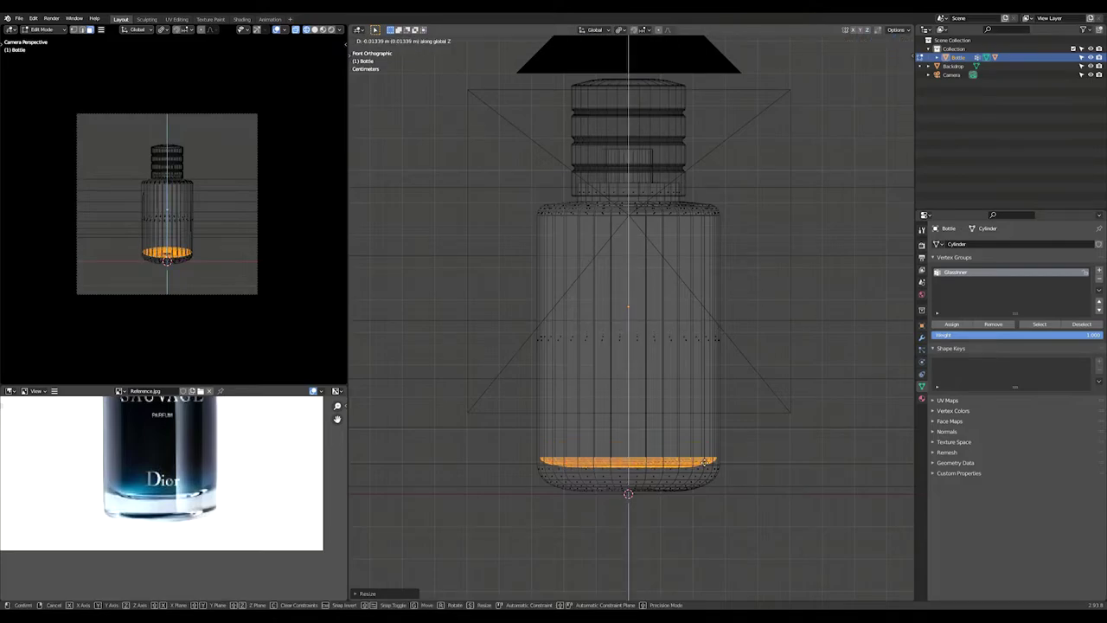
click(739, 479)
key(Tab)
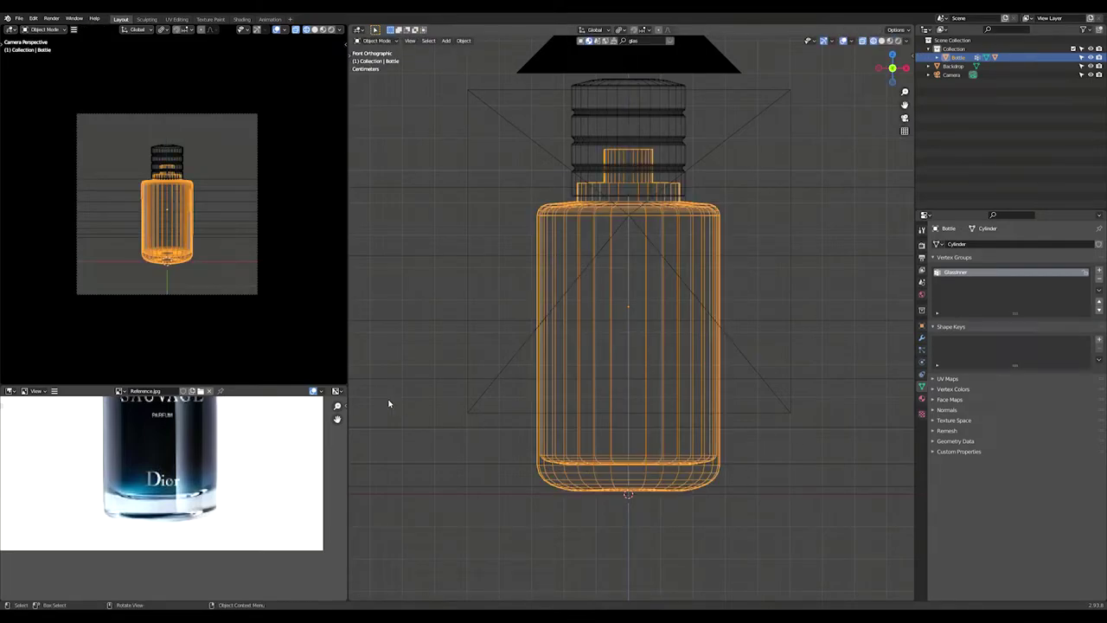
Return the camera preview to solid shading with overlays hidden and clear the object selection.
click(315, 30)
key(alt+a)
key(shift+alt+z)
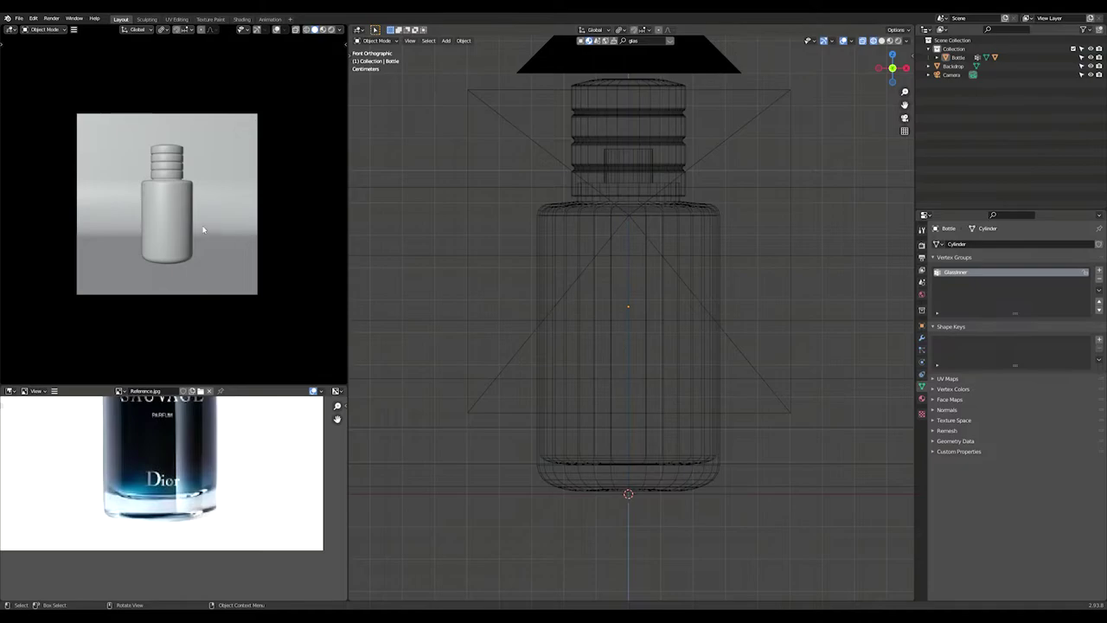
scroll(203, 227, up, 3)
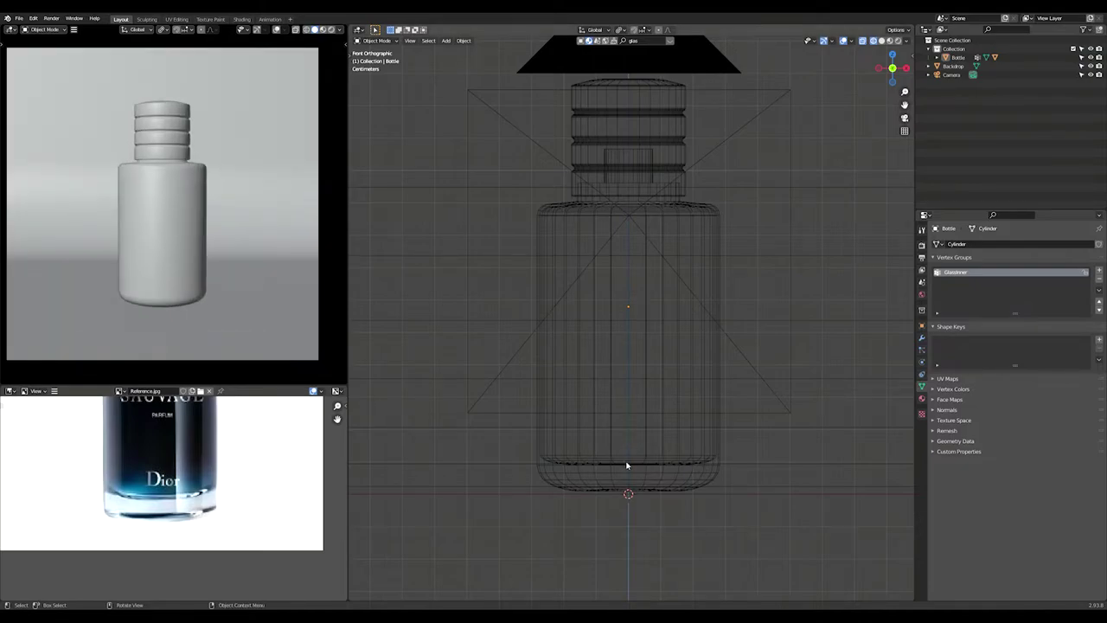
Select the bottle's inner shell faces and add a material slot with a copy of Glass named GlassInner.
click(628, 466)
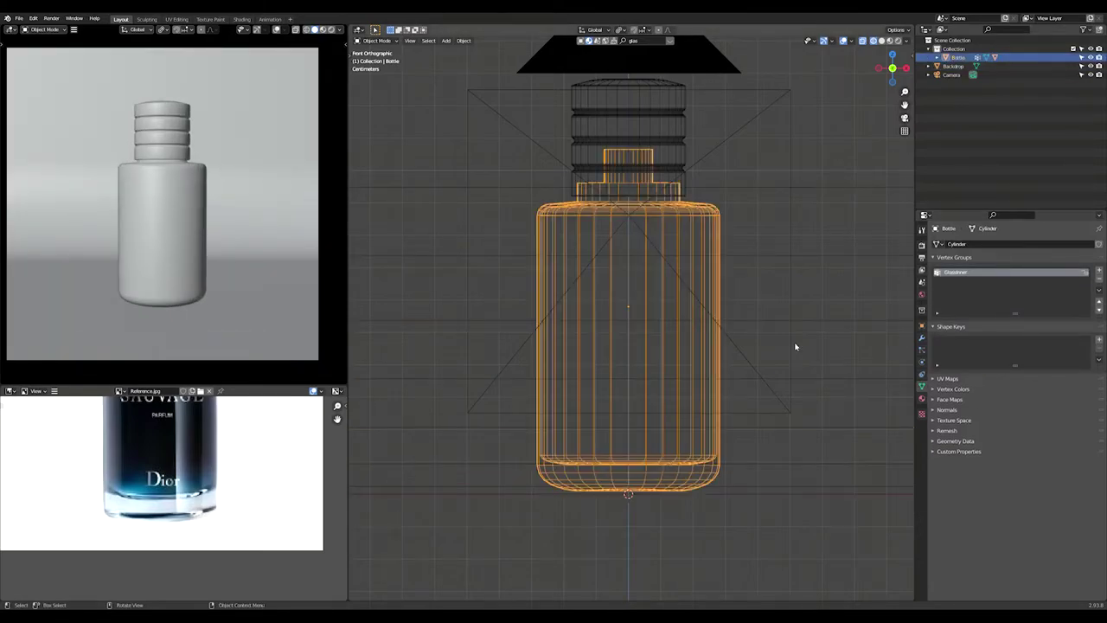
key(Tab)
key(ctrl+l)
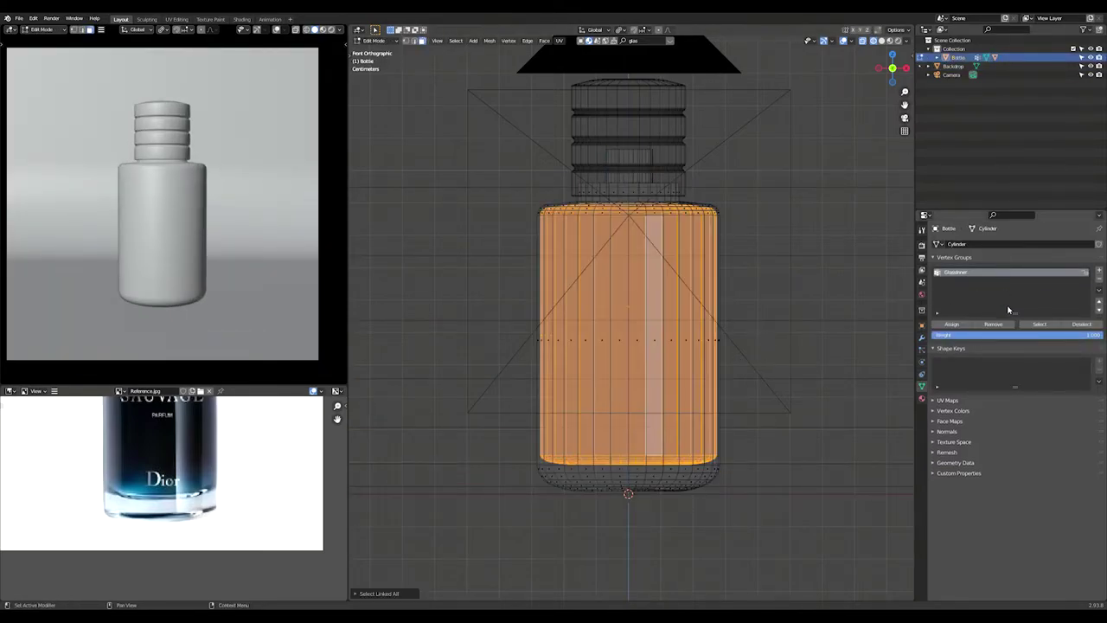
click(922, 398)
click(1100, 246)
click(937, 303)
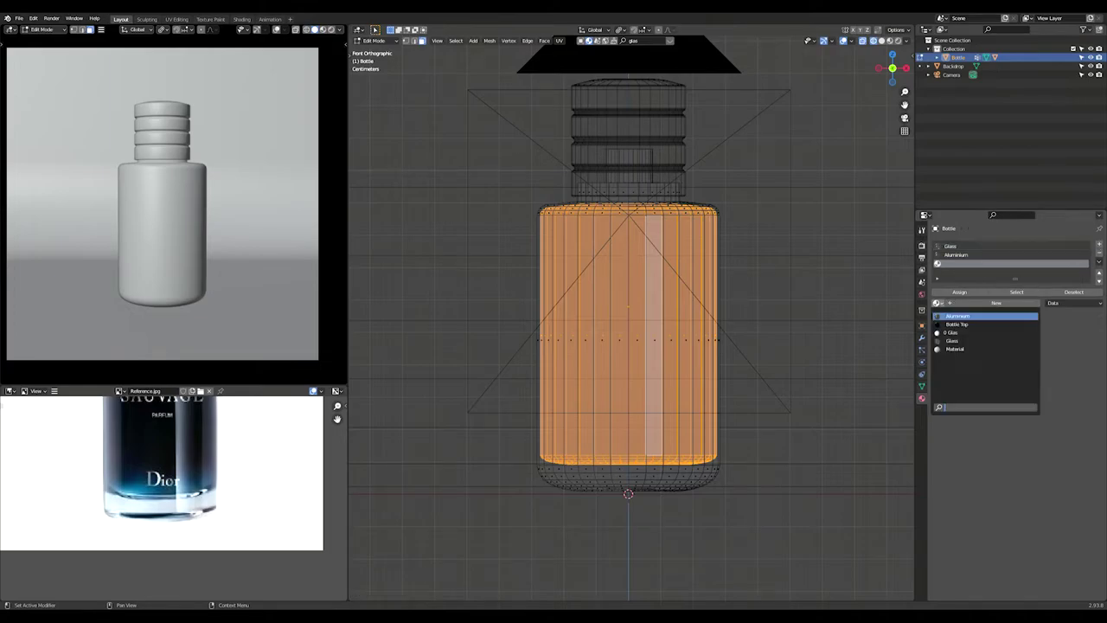
click(960, 340)
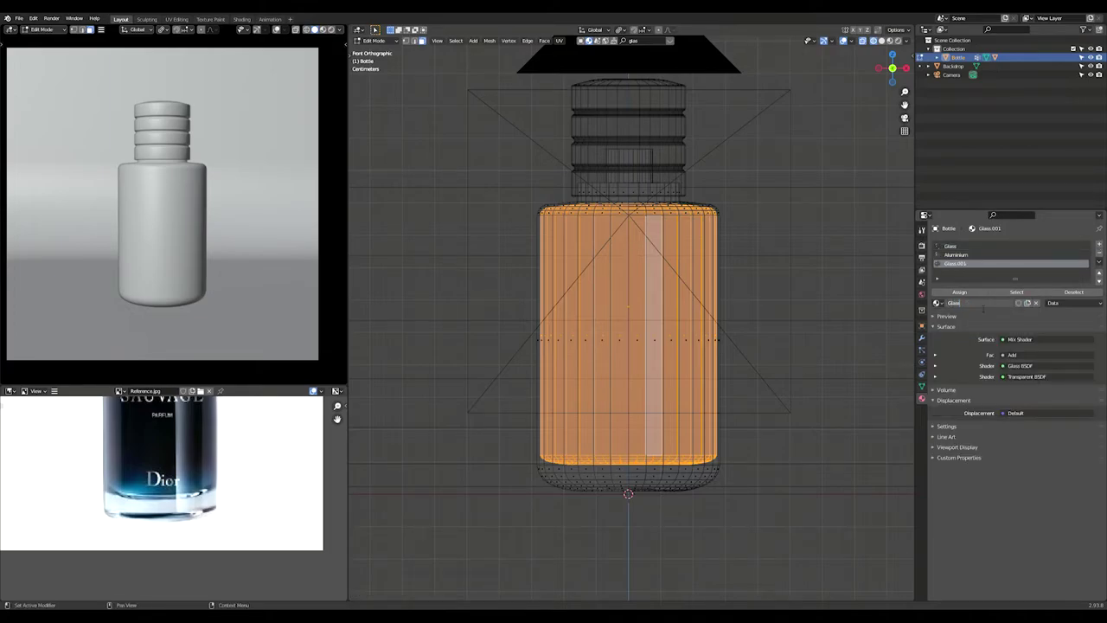
key(Tab)
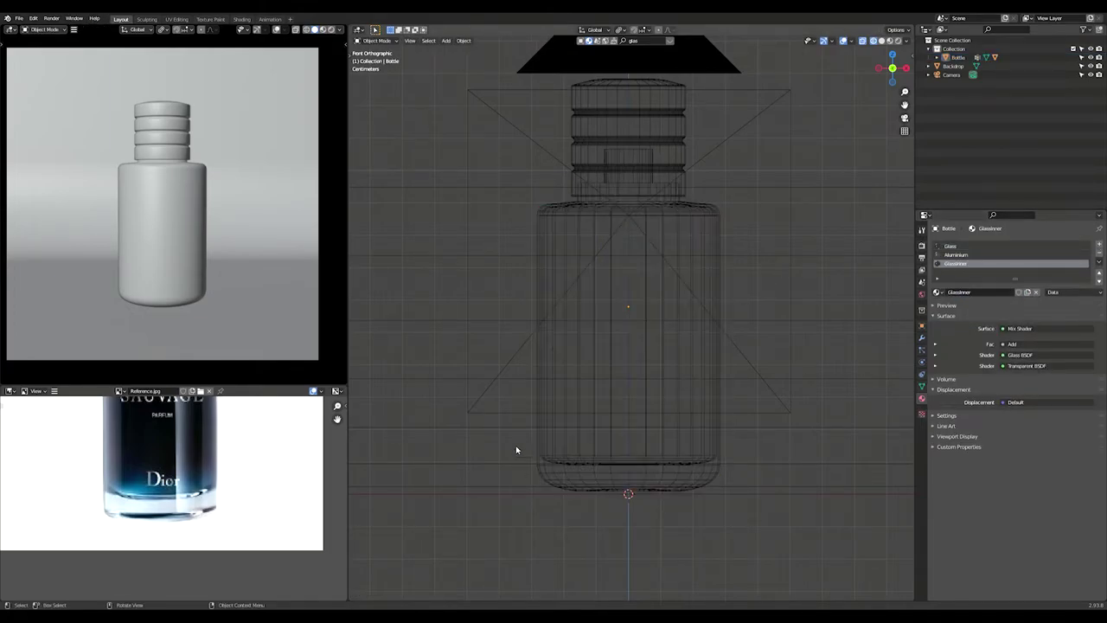
Open the Shading workspace for the bottle and check its rendered camera view and the inner glass material nodes.
click(569, 405)
click(242, 19)
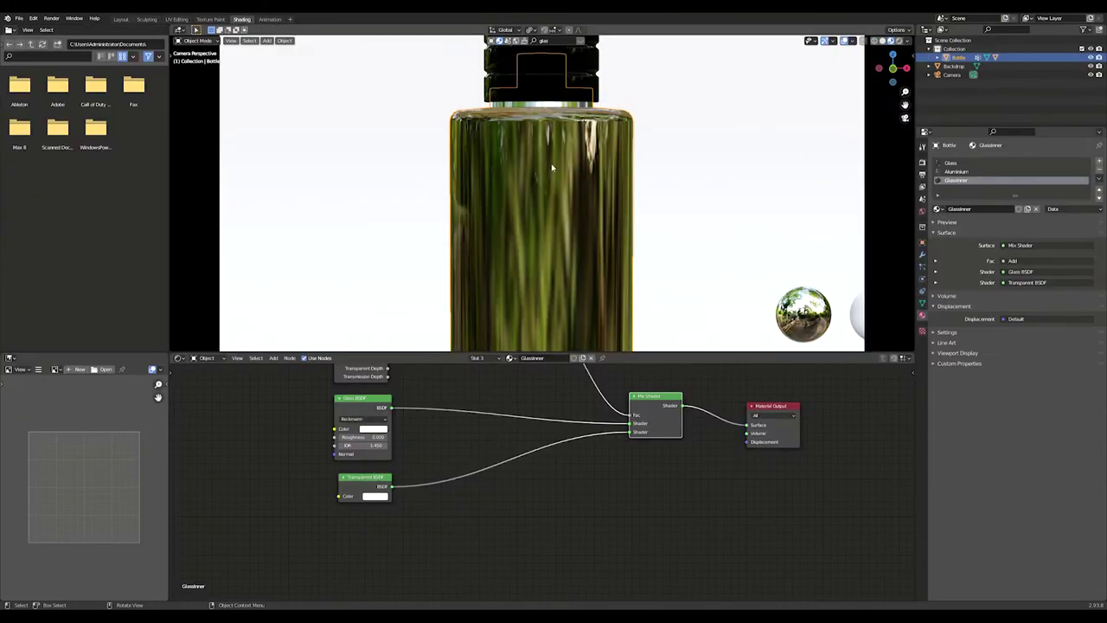
scroll(551, 167, down, 1)
click(888, 41)
scroll(553, 160, down, 1)
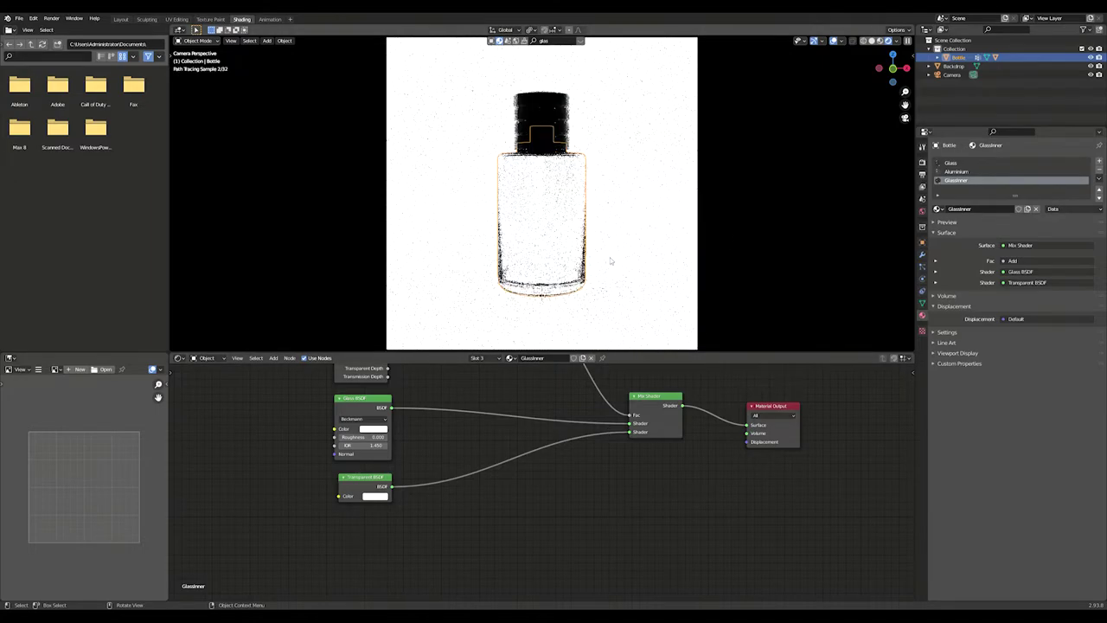
scroll(577, 485, down, 4)
middle_drag(577, 484, 572, 552)
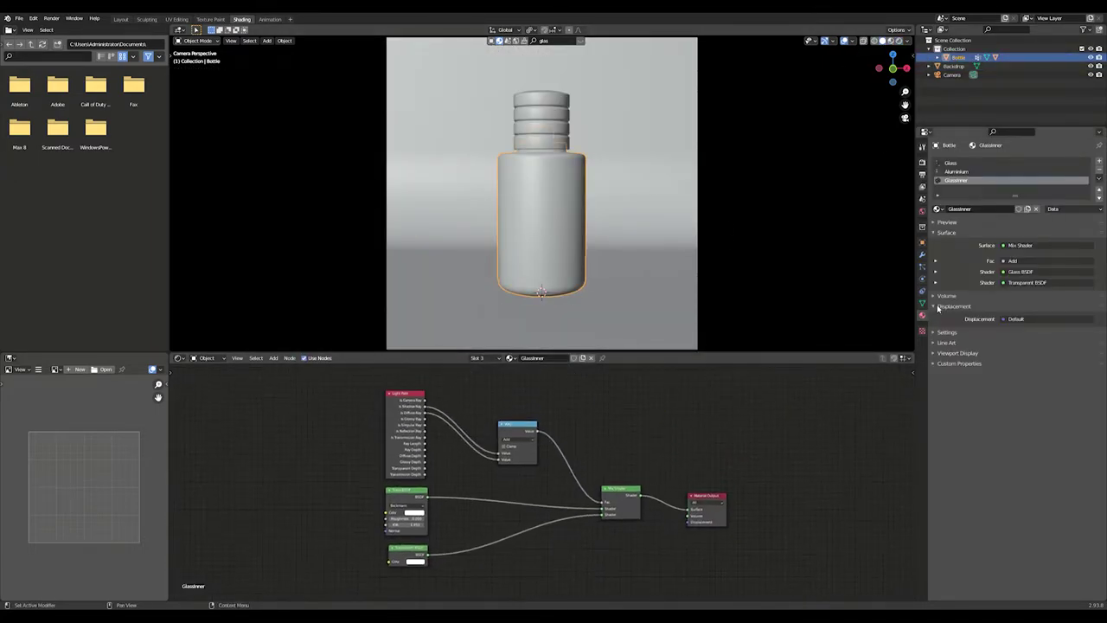
Open the bottle's Glass material nodes and add a second Mix Shader node.
click(955, 163)
scroll(621, 489, up, 3)
middle_drag(620, 488, 573, 428)
key(shift+a)
mouse_move(551, 535)
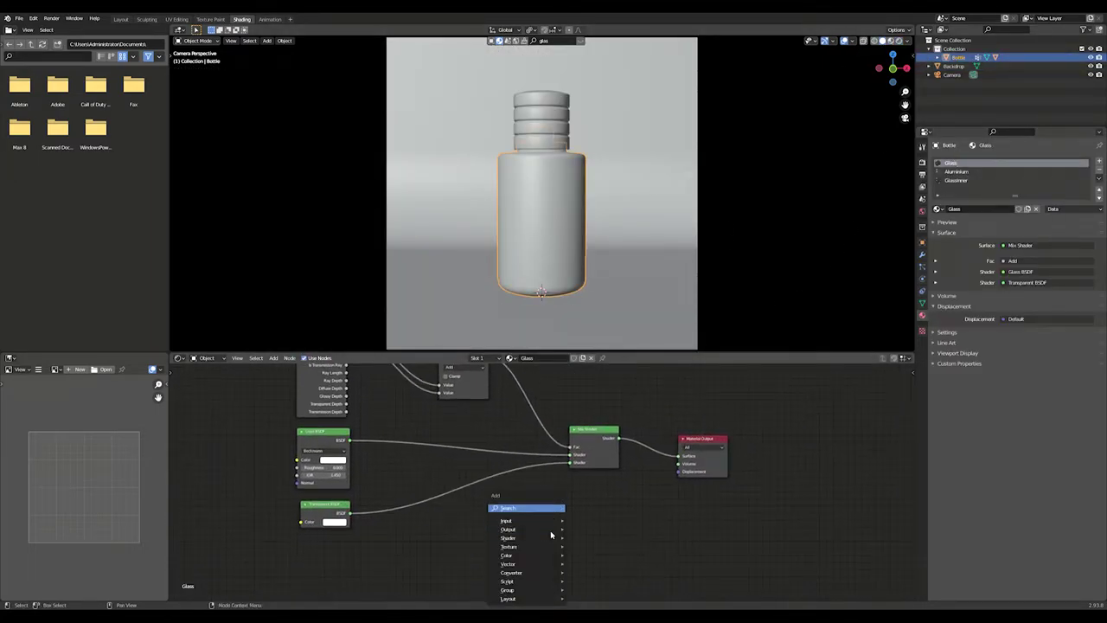
click(551, 508)
text(mix)
click(575, 527)
click(604, 494)
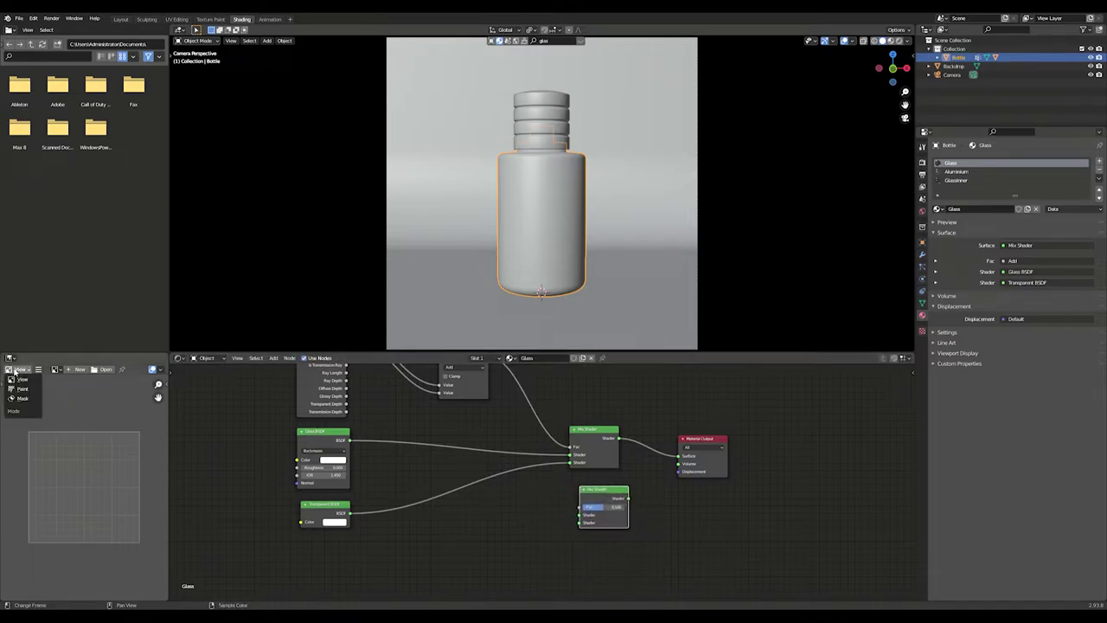
Display Reference.jpg in the image editor and insert the new Mix Shader before the Material Output.
click(55, 370)
click(70, 394)
drag(606, 492, 684, 485)
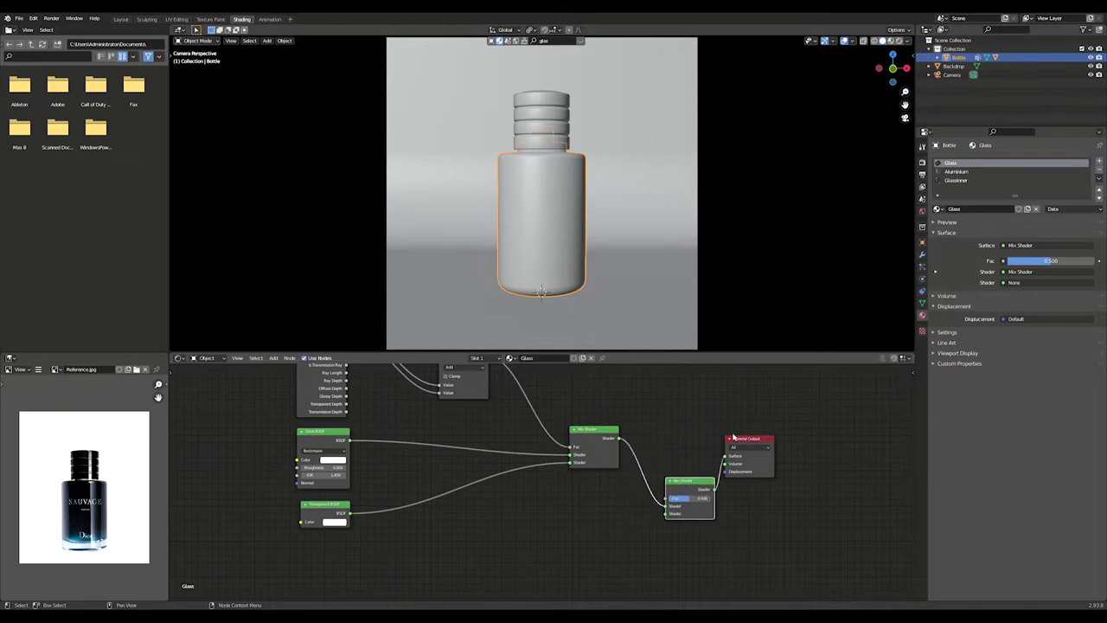
drag(749, 440, 760, 480)
Add a Principled BSDF node and connect it to the new Mix Shader's second shader input.
middle_drag(564, 502, 620, 475)
key(shift+a)
click(621, 477)
text(pr)
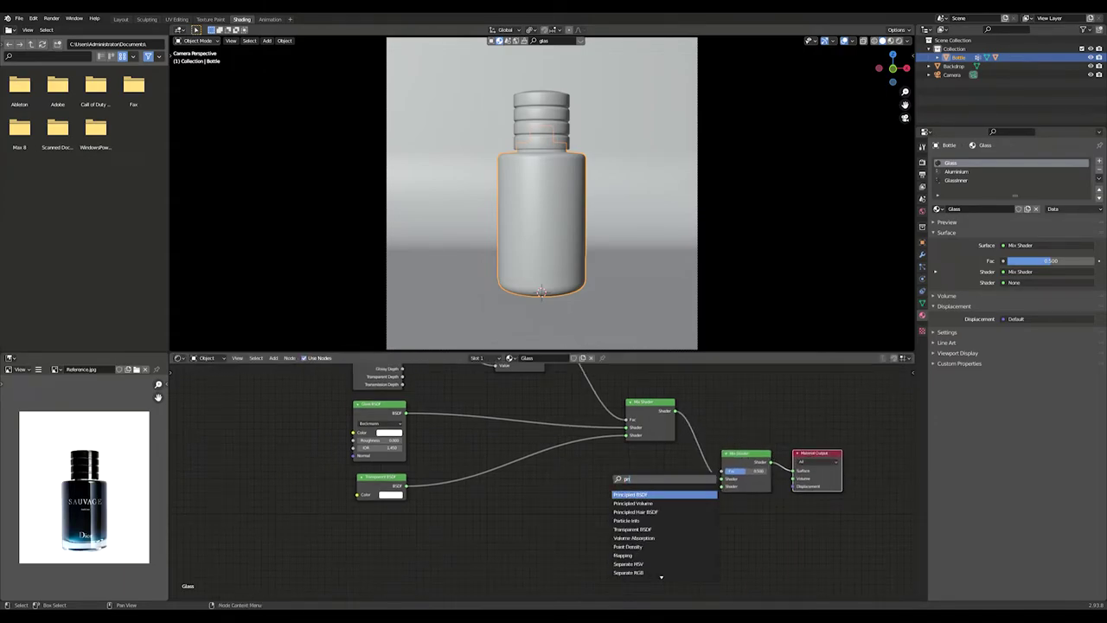
key(Return)
drag(729, 493, 726, 488)
Add a mapped image texture with SAUVAGE.png, linking its color to Base Color and its alpha to the Mix Shader's factor.
drag(657, 481, 660, 496)
key(ctrl+t)
middle_drag(577, 566, 625, 483)
drag(591, 439, 590, 436)
drag(613, 475, 471, 473)
click(542, 484)
middle_drag(542, 484, 519, 508)
drag(514, 512, 642, 475)
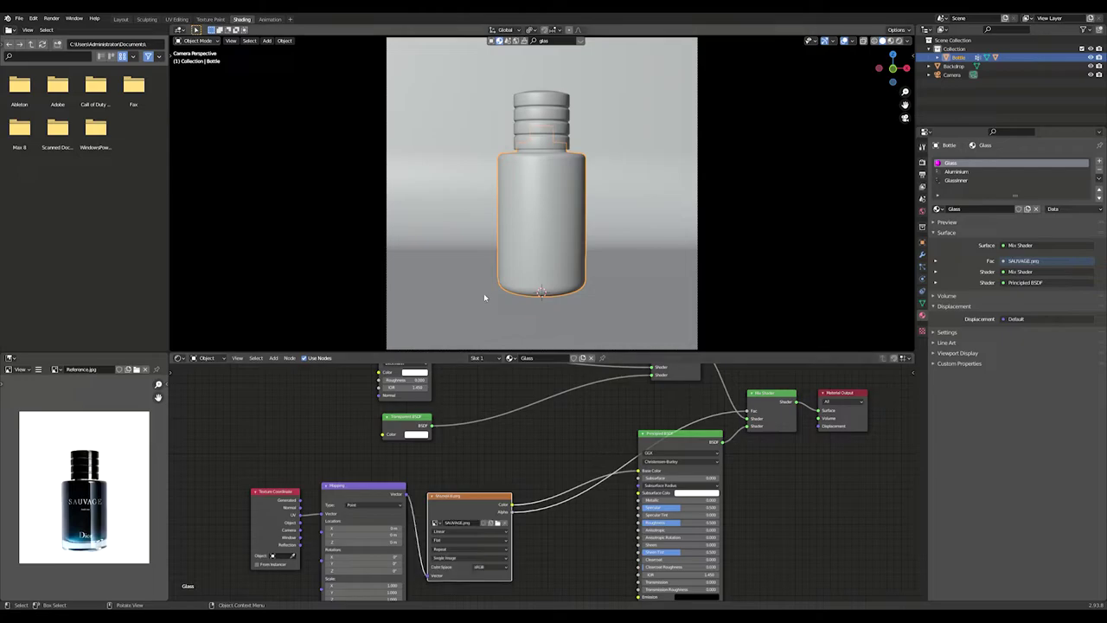
Switch the camera view to material preview to check the SAUVAGE texture on the bottle.
scroll(484, 294, up, 3)
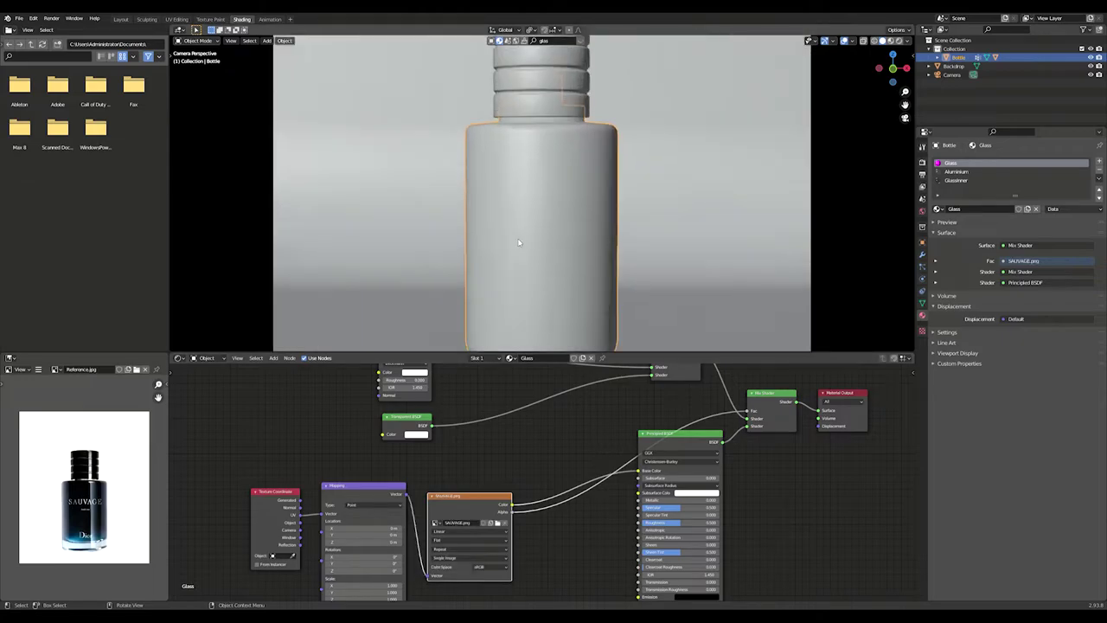
scroll(483, 293, down, 2)
click(891, 41)
scroll(574, 278, up, 1)
scroll(574, 278, down, 1)
Insert a color Mix node between the SAUVAGE.png texture's color and the Principled BSDF's Base Color.
mouse_move(546, 486)
middle_down()
mouse_move(526, 443)
mouse_move(544, 473)
middle_up()
click(564, 439)
text(mix)
key(Return)
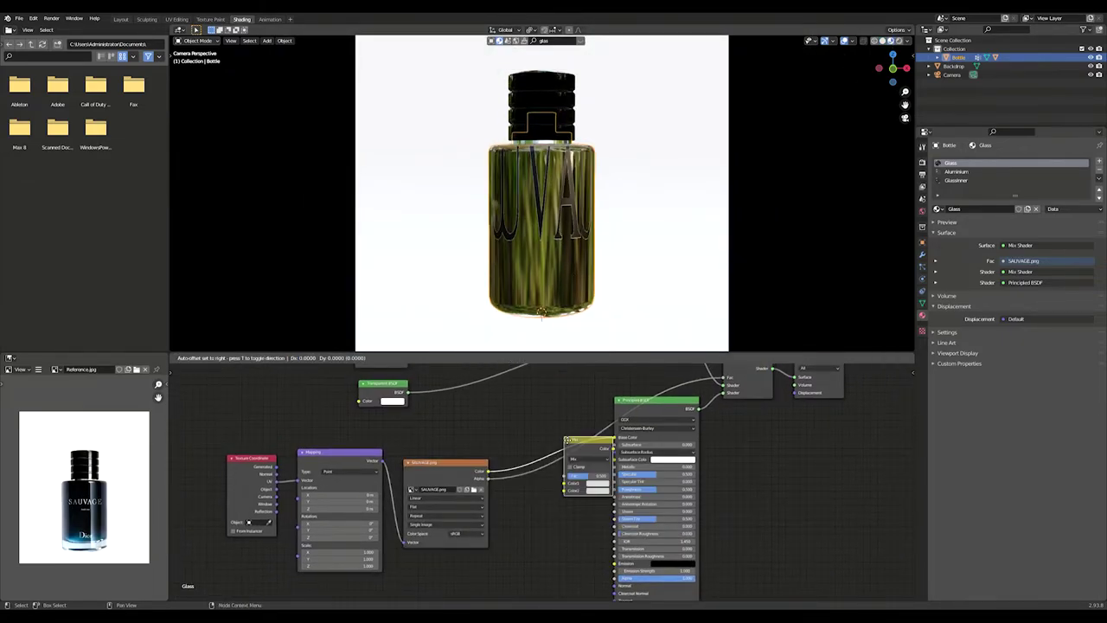
click(517, 424)
Edit the bottle mesh and select the adjacent vertical faces across the front of the glass body.
key(Tab)
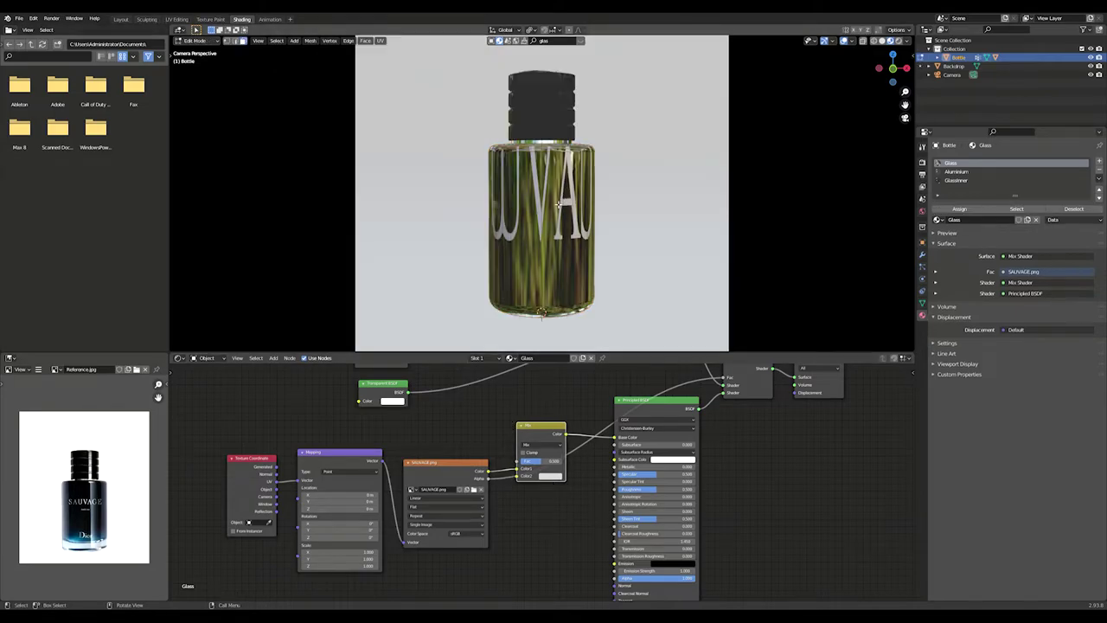
right_click(532, 206)
mouse_move(562, 206)
click(619, 245)
click(517, 239)
shift+click(526, 238)
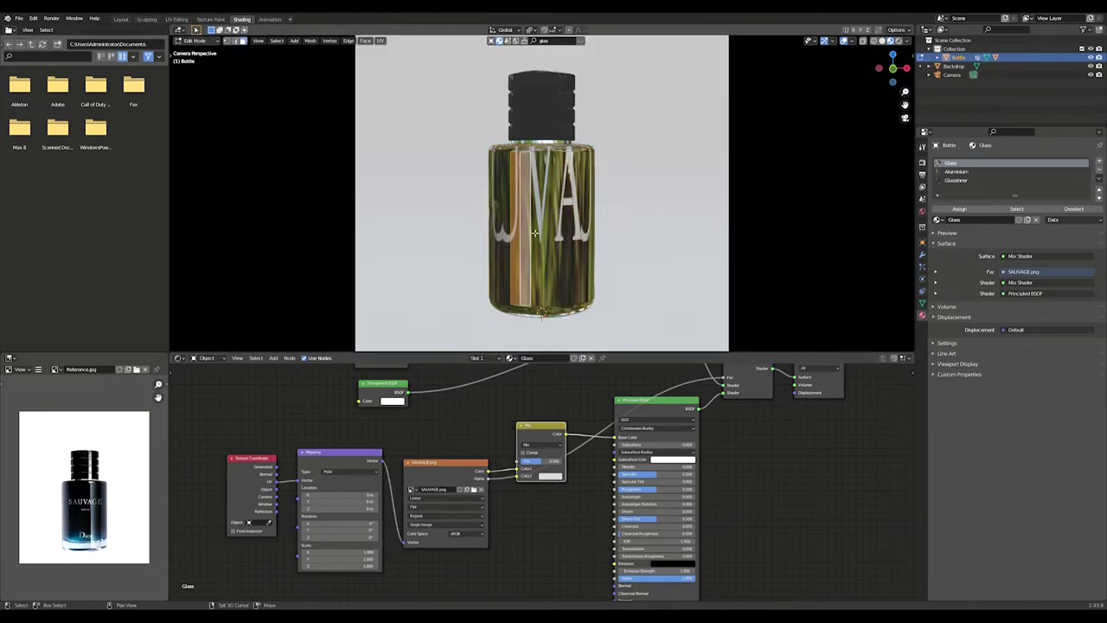
shift+click(538, 237)
shift+click(548, 234)
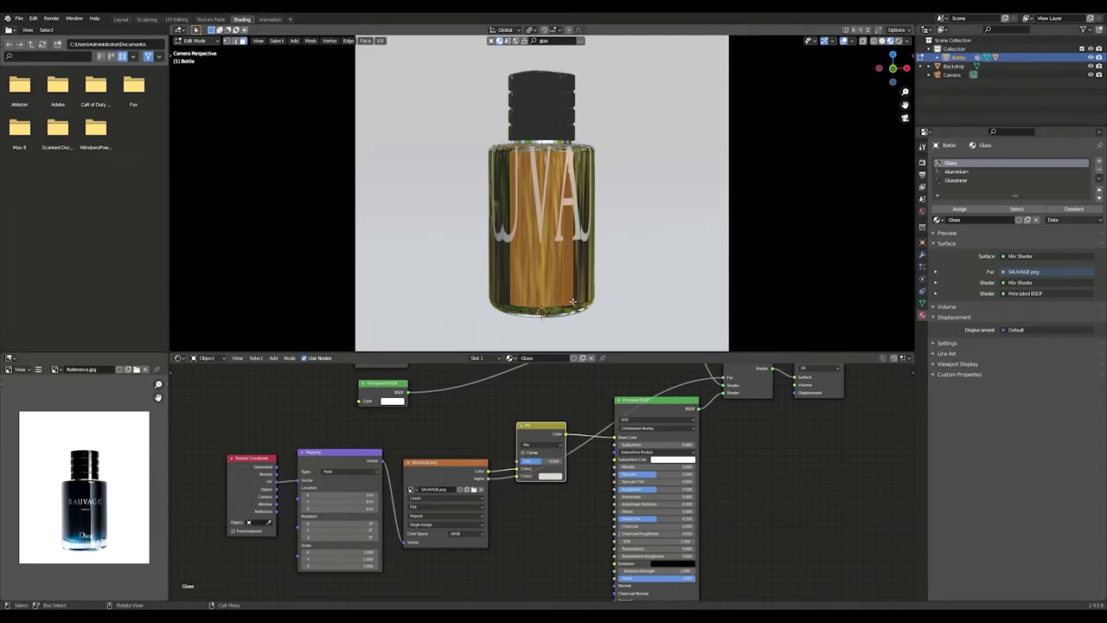
drag(551, 278, 577, 278)
right_click(571, 261)
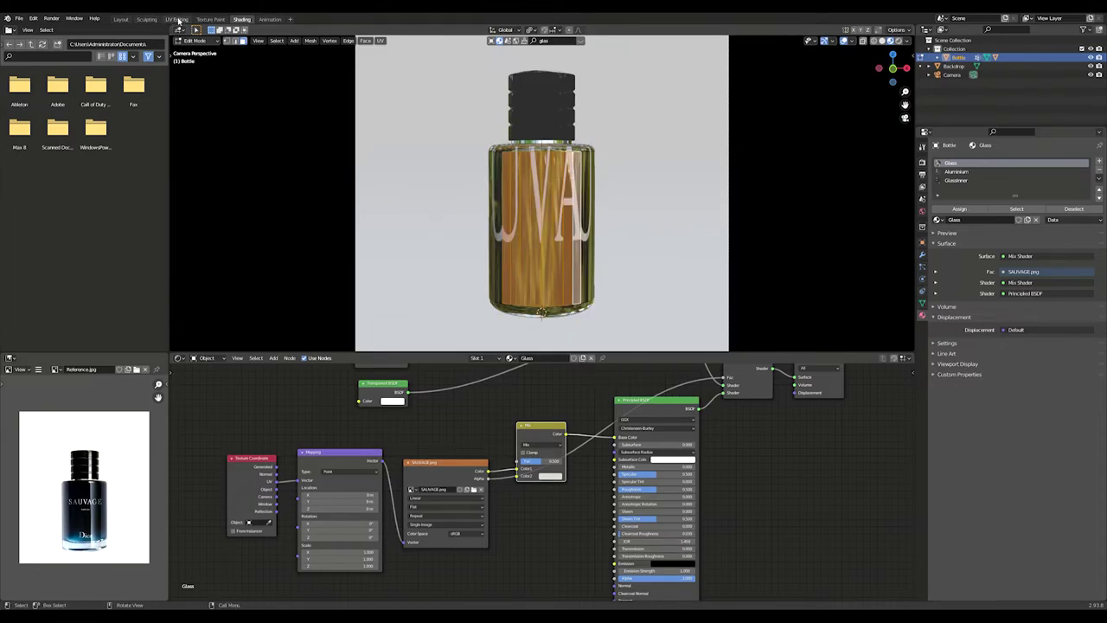
Open the UV Editing workspace, show the model in material preview and frame the bottle.
click(178, 19)
click(890, 41)
key(KP_Decimal)
middle_drag(813, 342, 915, 348)
middle_drag(467, 350, 492, 349)
scroll(491, 349, down, 3)
Select all of the bottle's UVs and move them along Y until they lie above the SAUVAGE image.
key(a)
key(a)
key(g)
key(y)
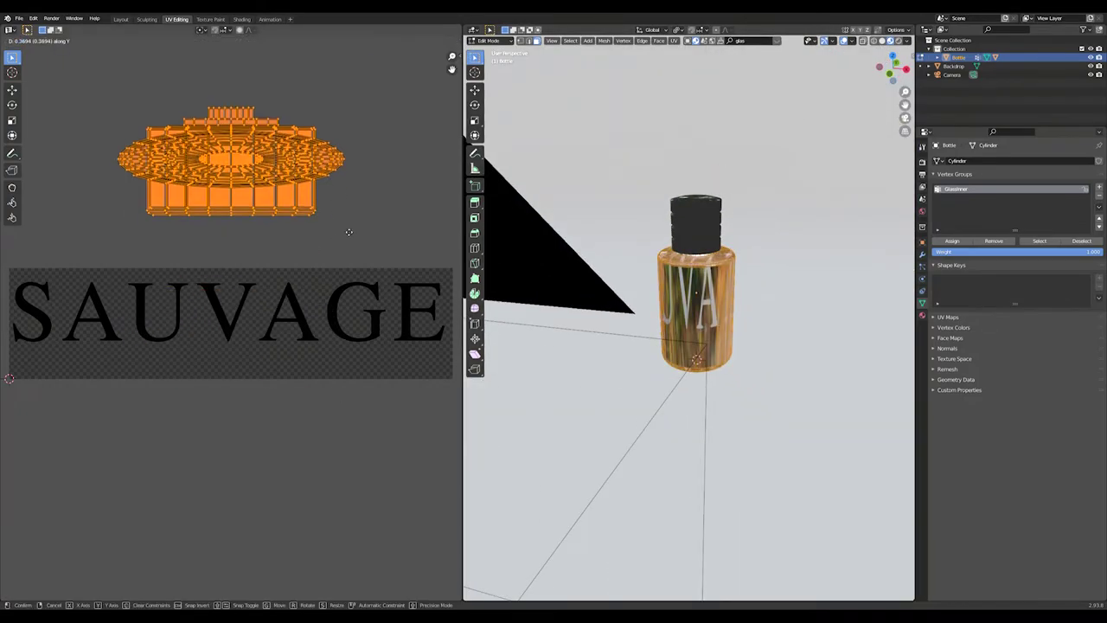
click(348, 223)
key(Tab)
key(Tab)
Set the SAUVAGE.png texture node's extension mode to Clip in the Shading workspace.
click(240, 19)
click(456, 518)
click(456, 542)
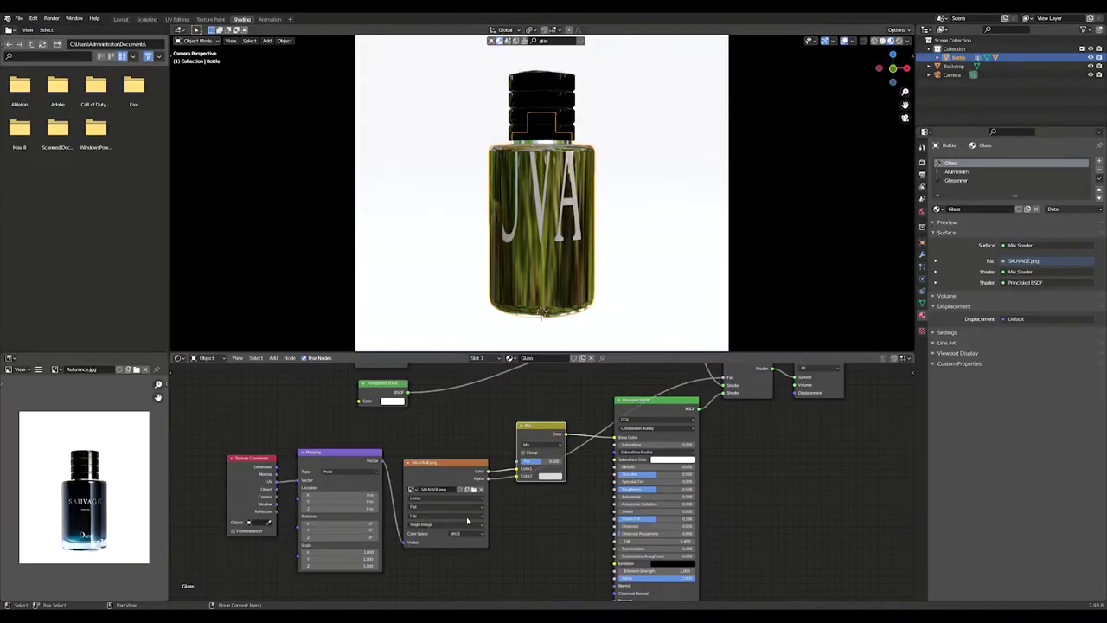
In the UV Editing workspace, scale up all of the bottle's UVs and narrow them along X until the whole SAUVAGE logo fits the front.
click(176, 19)
alt+click(711, 307)
key(a)
key(s)
click(34, 406)
scroll(231, 363, down, 4)
key(s)
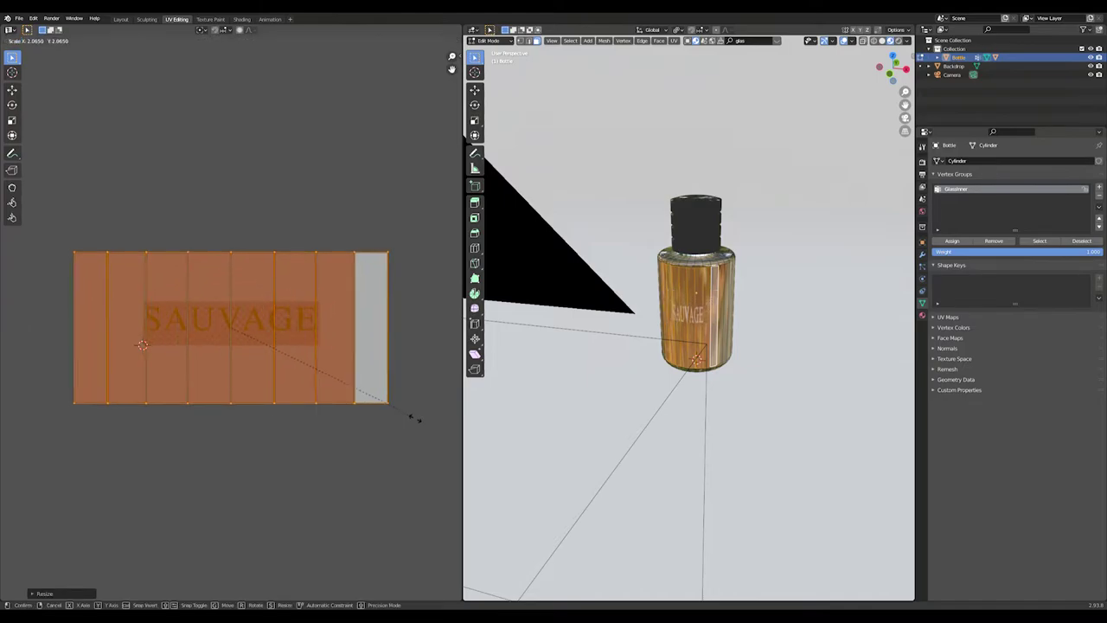
key(x)
click(327, 395)
key(s)
click(420, 395)
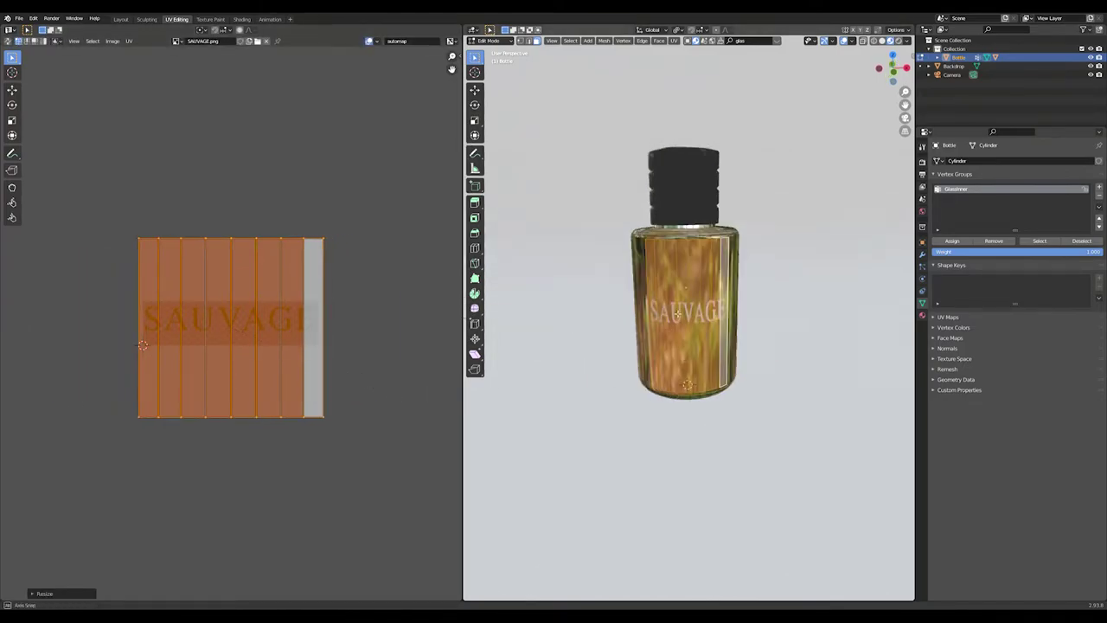
Display Reference.jpg in a second image editor below the UV layout and enlarge the reference bottle.
click(177, 370)
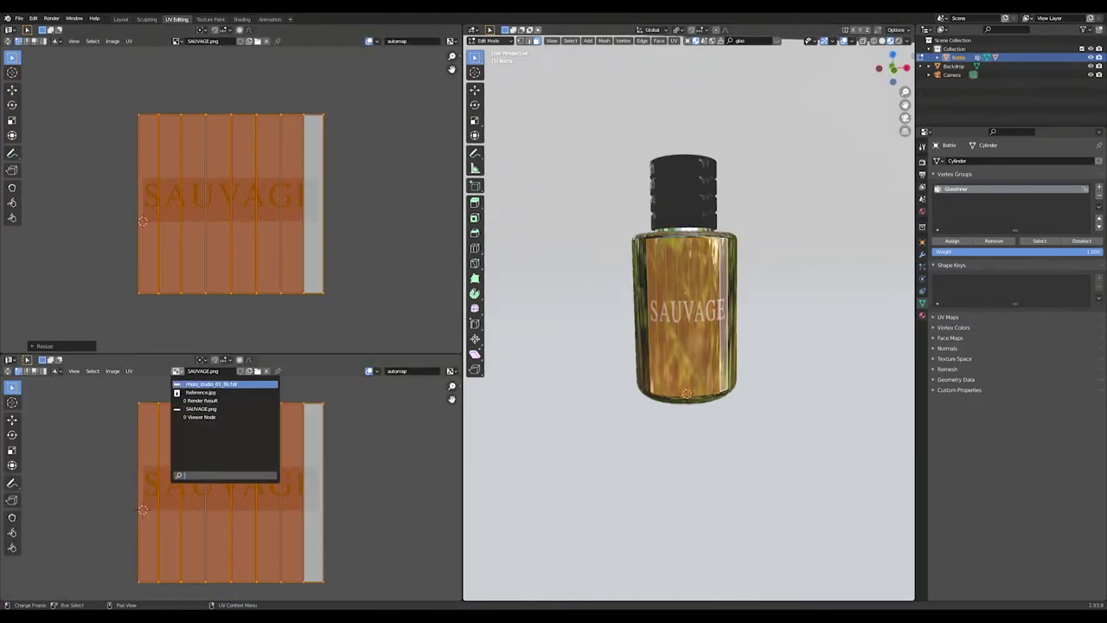
click(201, 392)
click(370, 370)
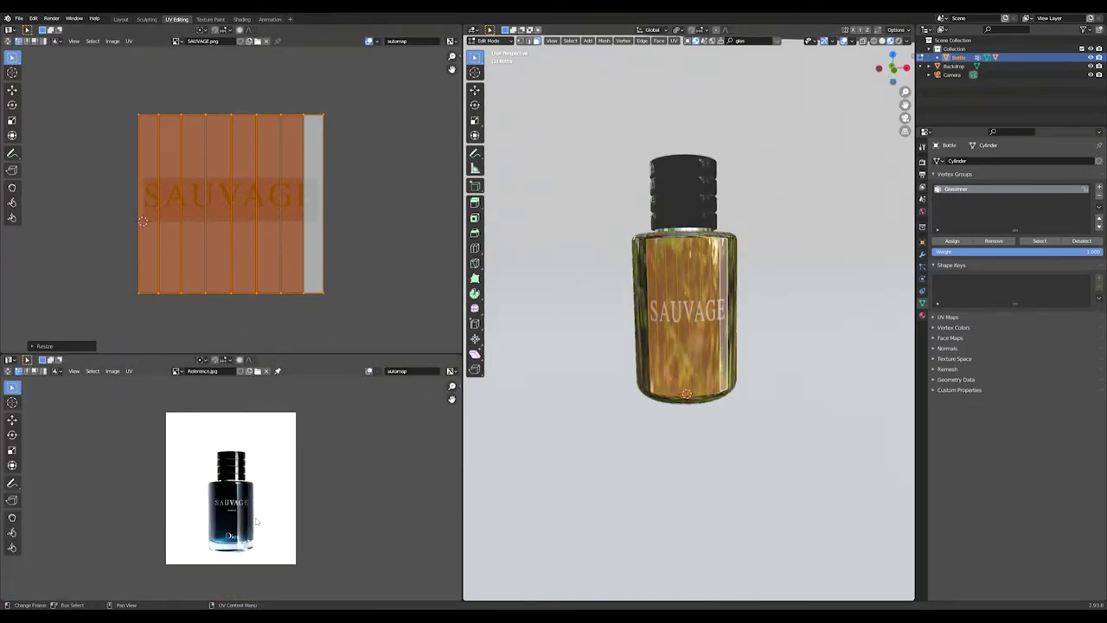
scroll(255, 503, up, 2)
Shift the bottle's UVs down along Y and scale them taller so the SAUVAGE logo sits higher on the glass.
key(g)
key(y)
click(373, 251)
key(s)
key(x)
click(352, 260)
key(s)
click(400, 264)
key(s)
key(x)
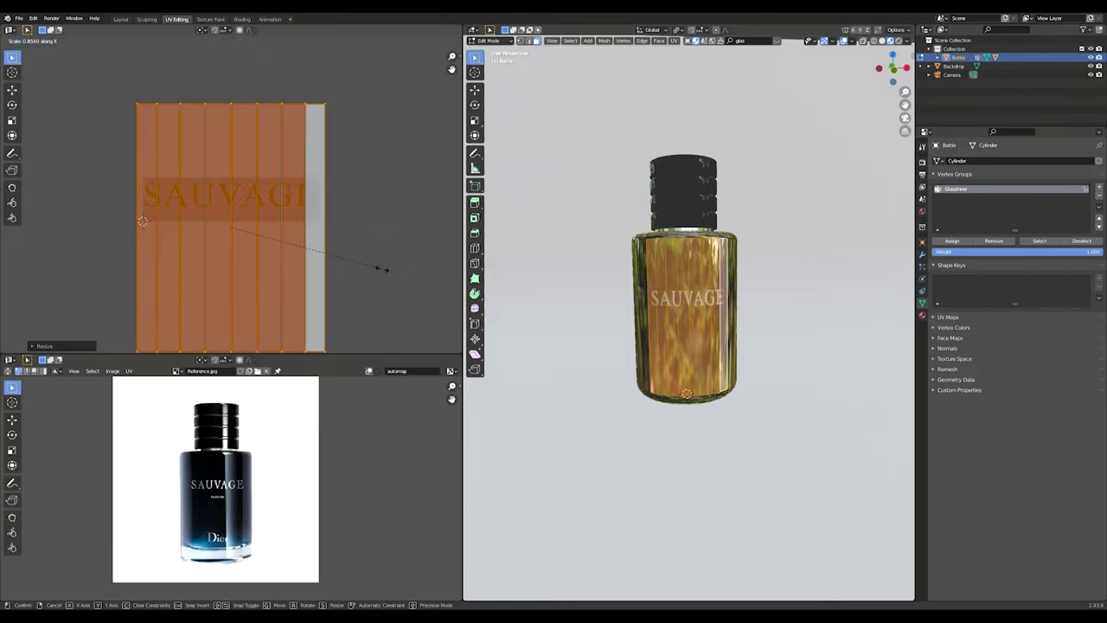
click(384, 245)
Fine-tune the UVs by rescaling them and shifting them along Y until the logo's size and height match the reference.
key(s)
click(432, 274)
key(g)
key(y)
click(435, 299)
key(s)
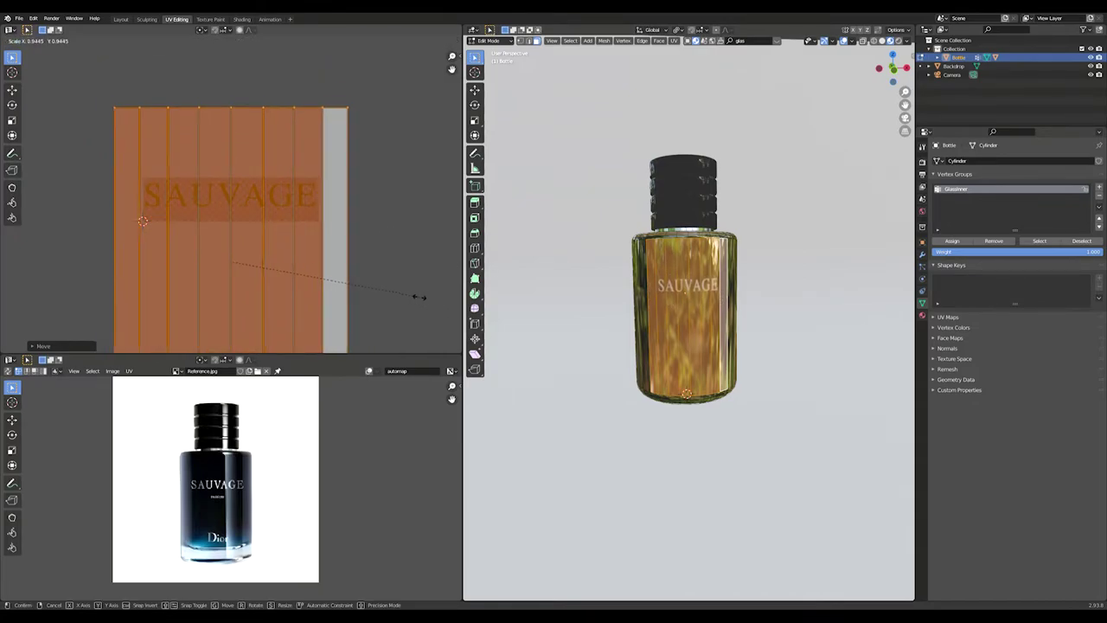
click(419, 296)
key(g)
key(y)
click(434, 297)
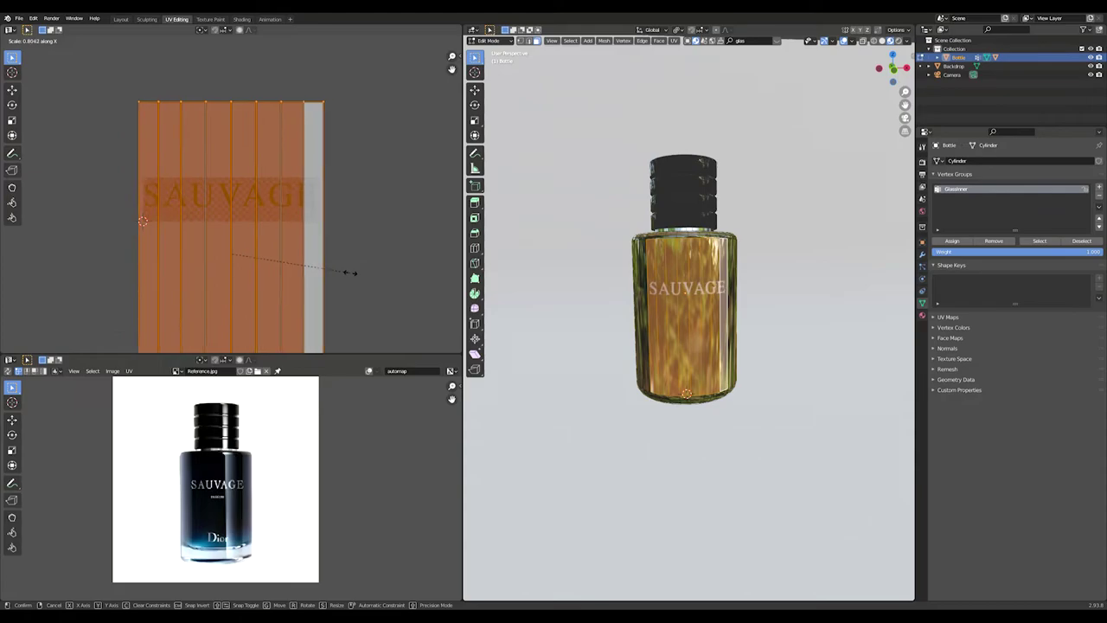
Back in Object Mode and the Shading workspace, set the logo's Mix factor to 1.000 with white, Metallic to 0.673 and Specular to 1.000.
key(Tab)
mouse_move(729, 295)
middle_down()
mouse_move(723, 319)
mouse_move(738, 320)
middle_up()
click(241, 19)
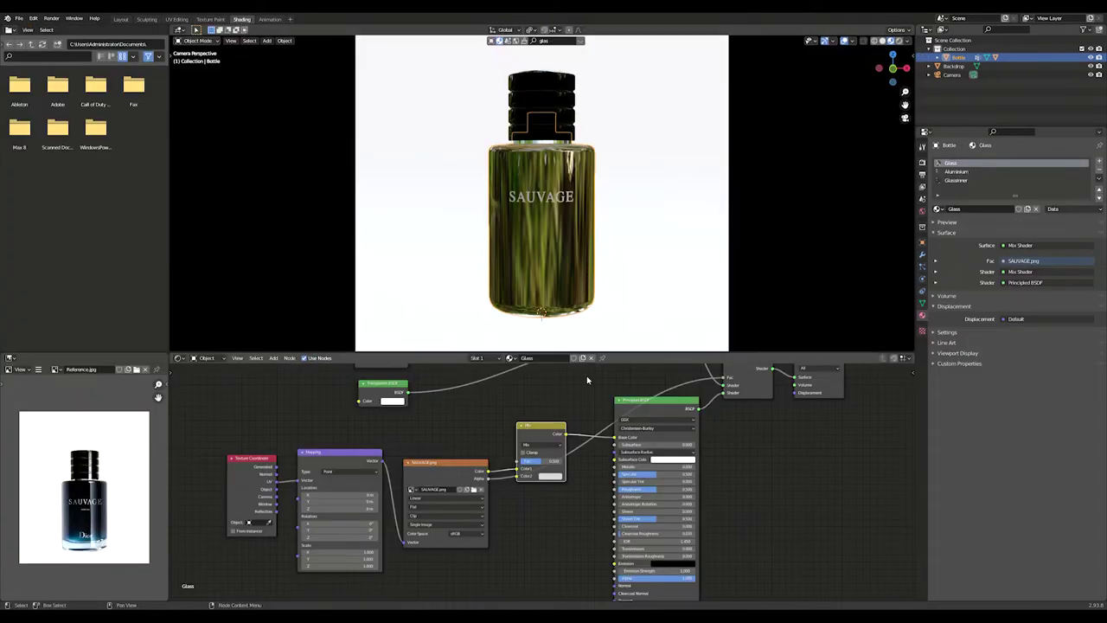
scroll(550, 473, up, 4)
click(556, 475)
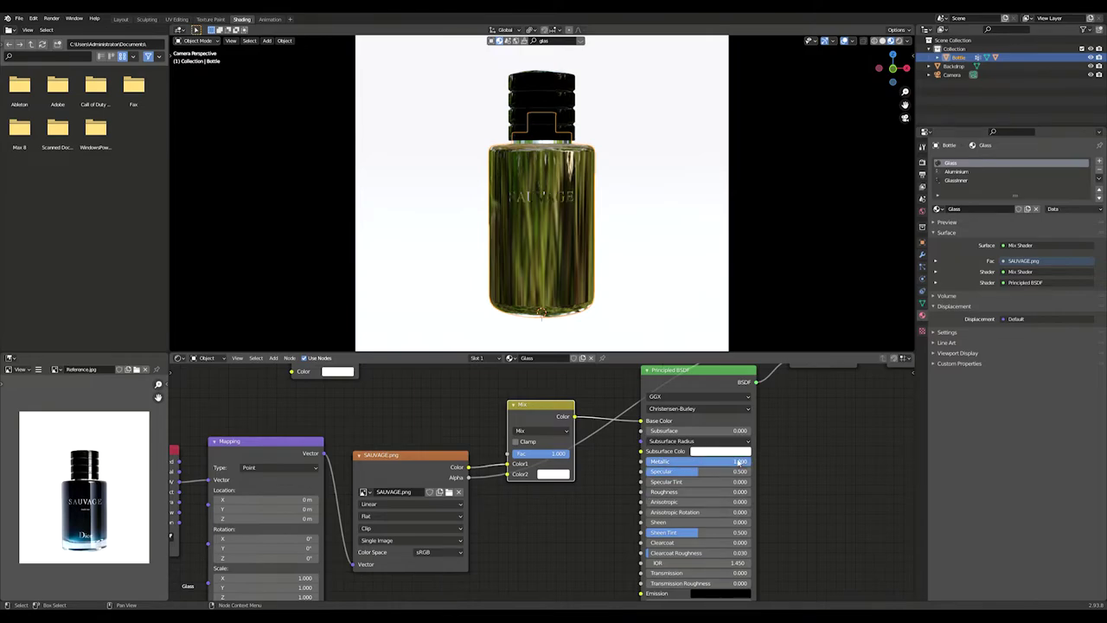
drag(702, 474, 756, 474)
Examine the logo on the bottle up close and compare the rendered camera view with the reference image.
middle_drag(630, 296, 666, 251)
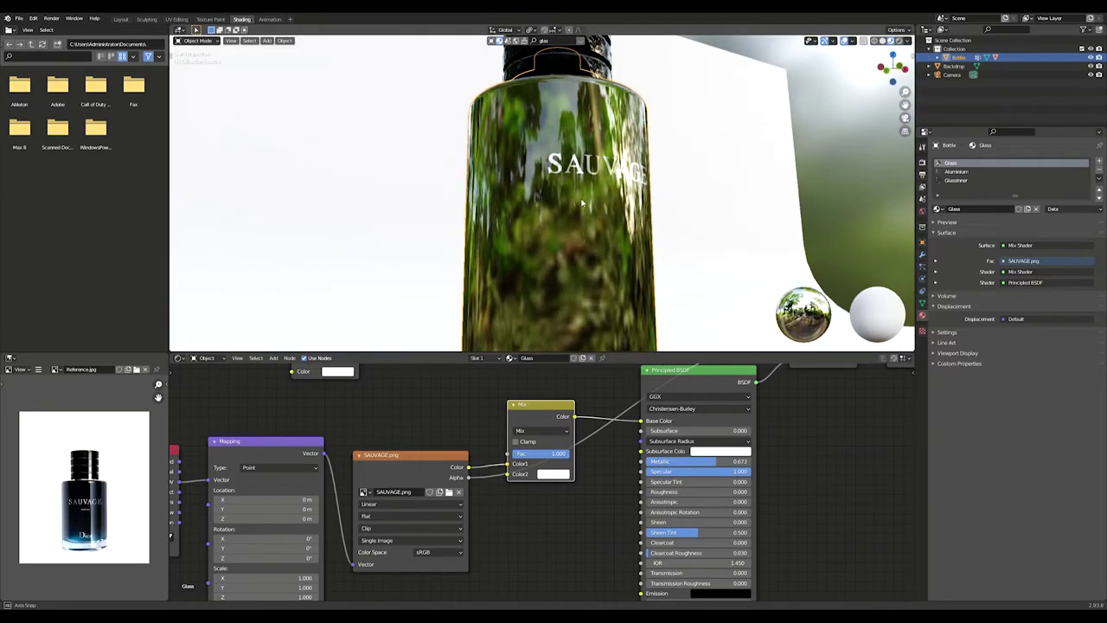
scroll(605, 233, up, 2)
middle_drag(598, 230, 569, 233)
scroll(569, 233, down, 5)
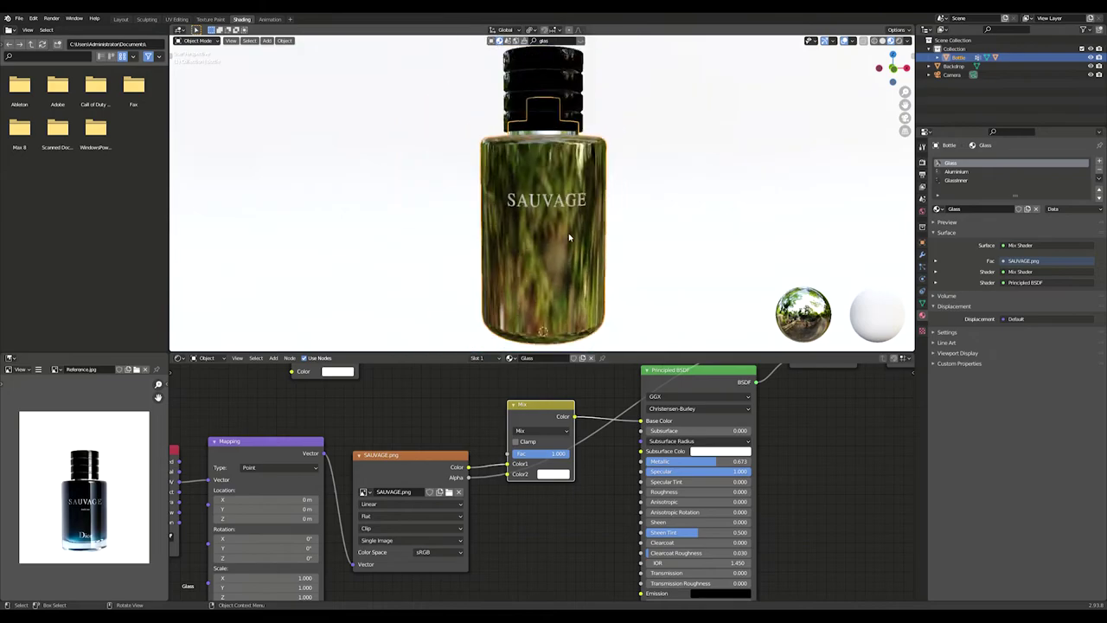
middle_drag(581, 526, 535, 606)
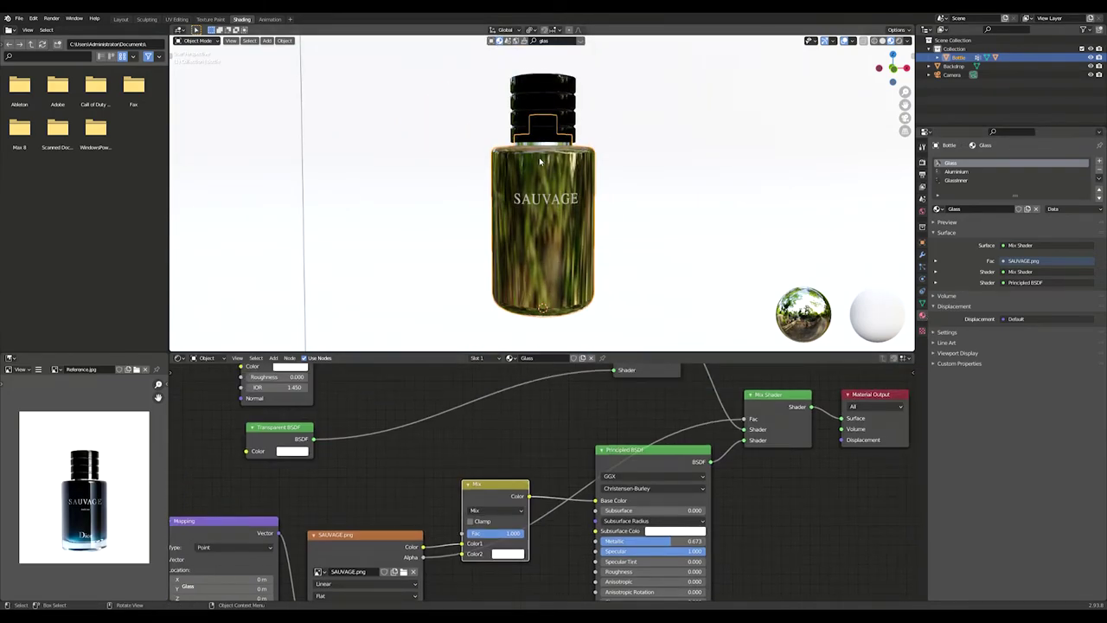
key(KP_0)
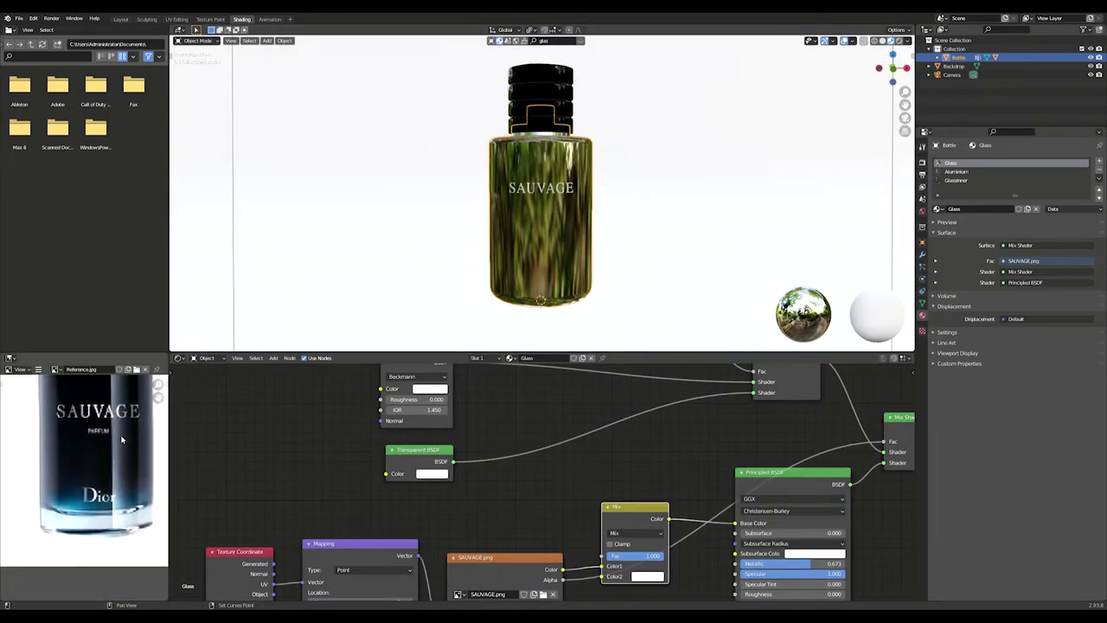
key(KP_0)
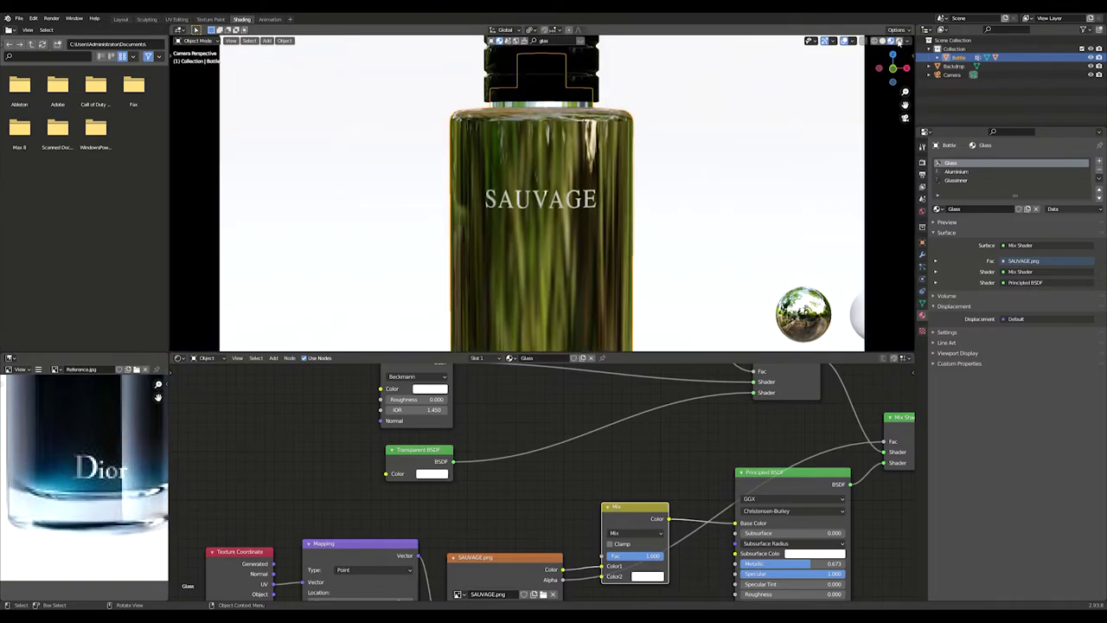
click(900, 40)
click(432, 388)
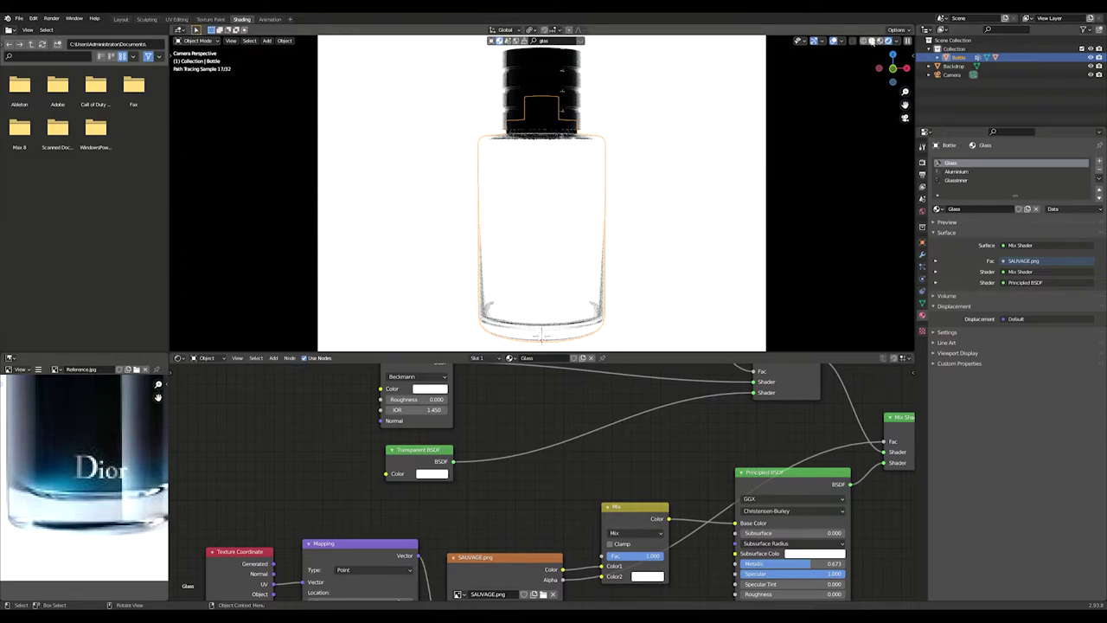
Edit the bottle mesh in wireframe display and select the faces of the GlassInner vertex group.
click(872, 42)
key(Tab)
key(Tab)
key(Tab)
click(923, 302)
key(alt+a)
click(1039, 241)
click(875, 40)
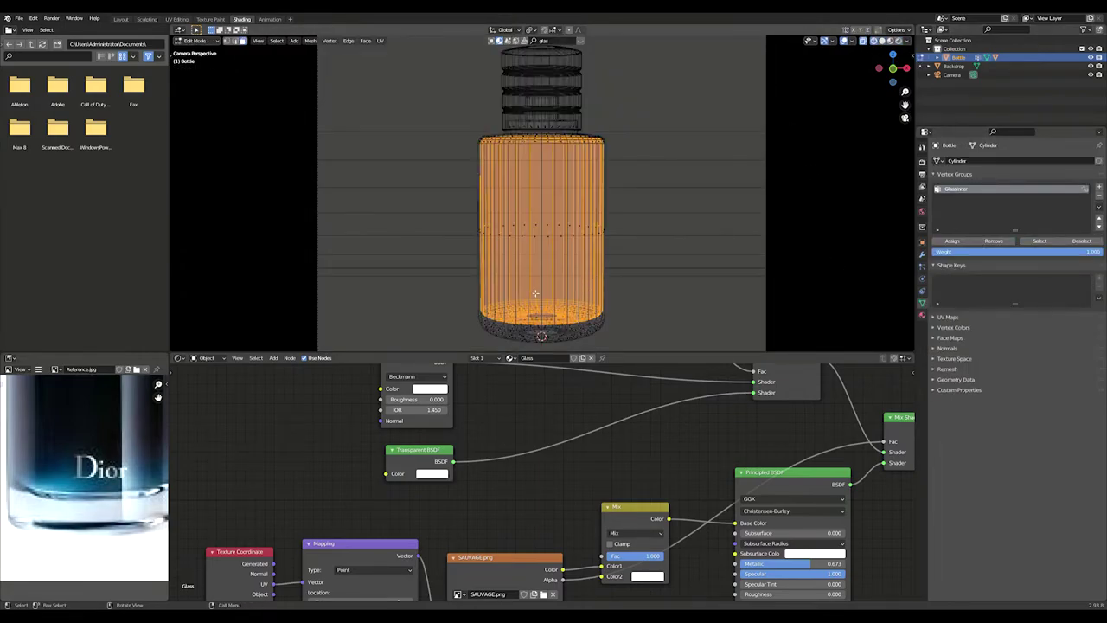
From the front view, reduce the selection to the inner glass's bottom faces and raise them along Z to thicken the glass base.
key(KP_1)
scroll(605, 260, down, 4)
shift+middle_drag(594, 186, 599, 226)
ctrl+drag(469, 103, 629, 232)
scroll(636, 277, up, 3)
key(g)
key(z)
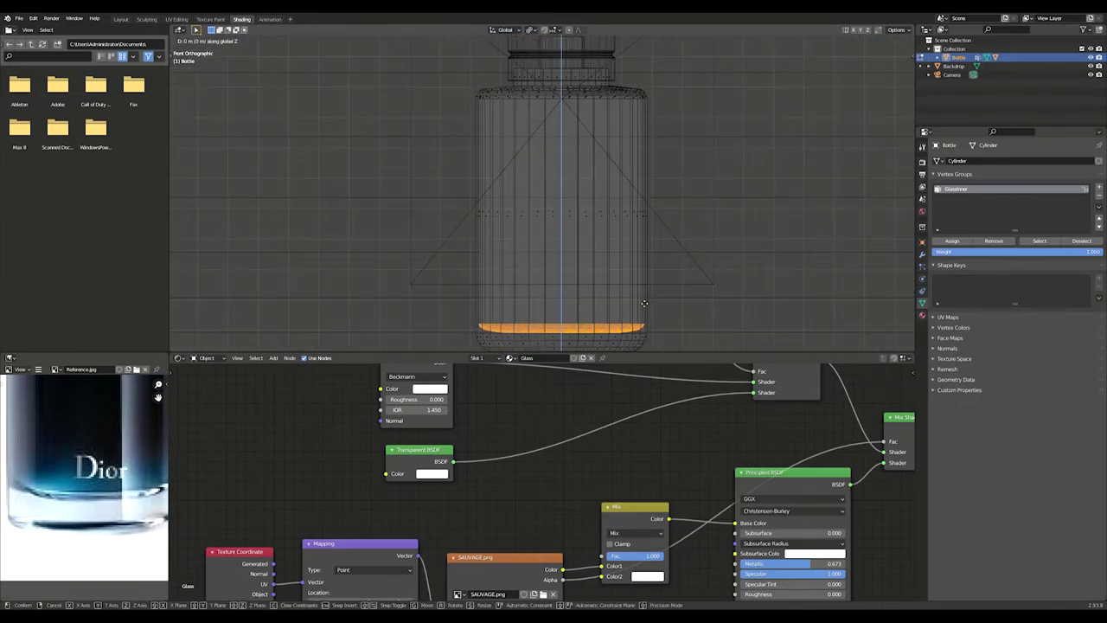
click(643, 295)
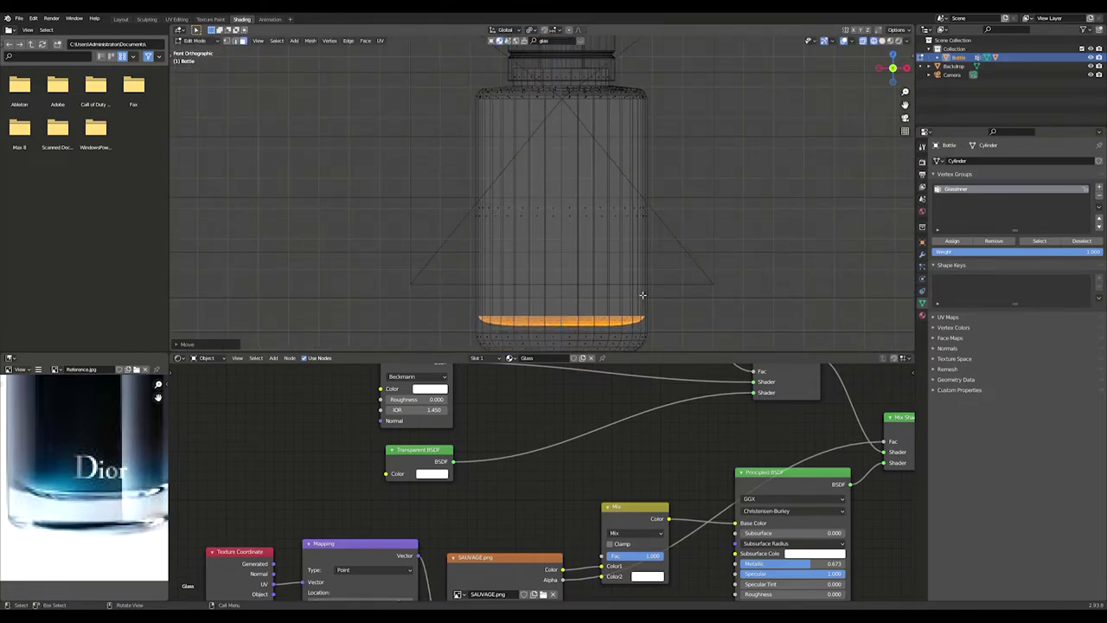
key(g)
key(z)
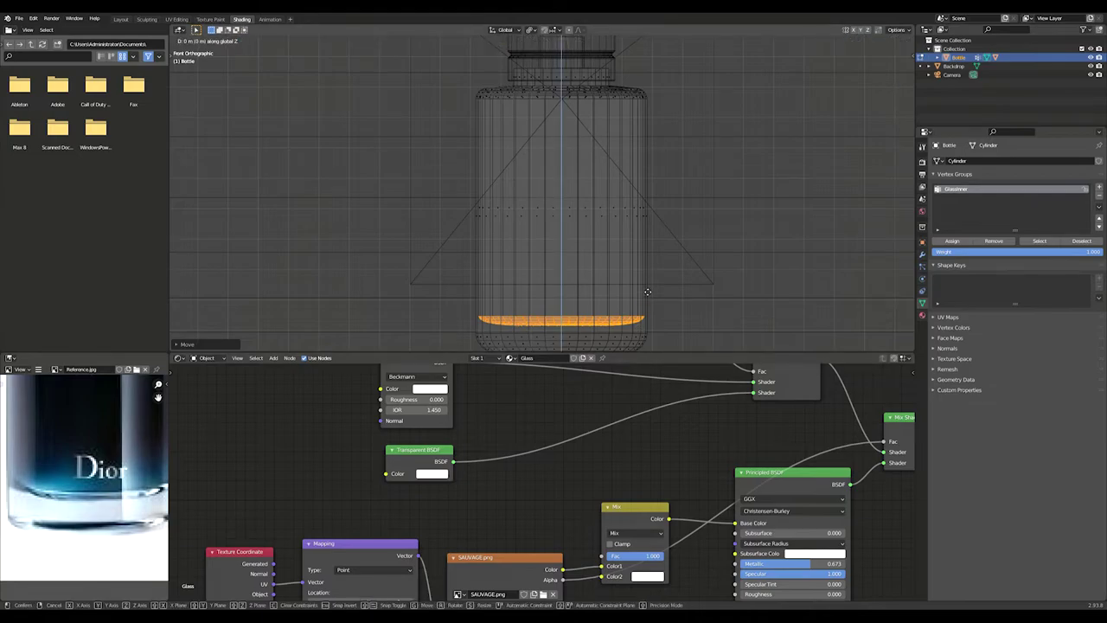
click(648, 282)
key(Tab)
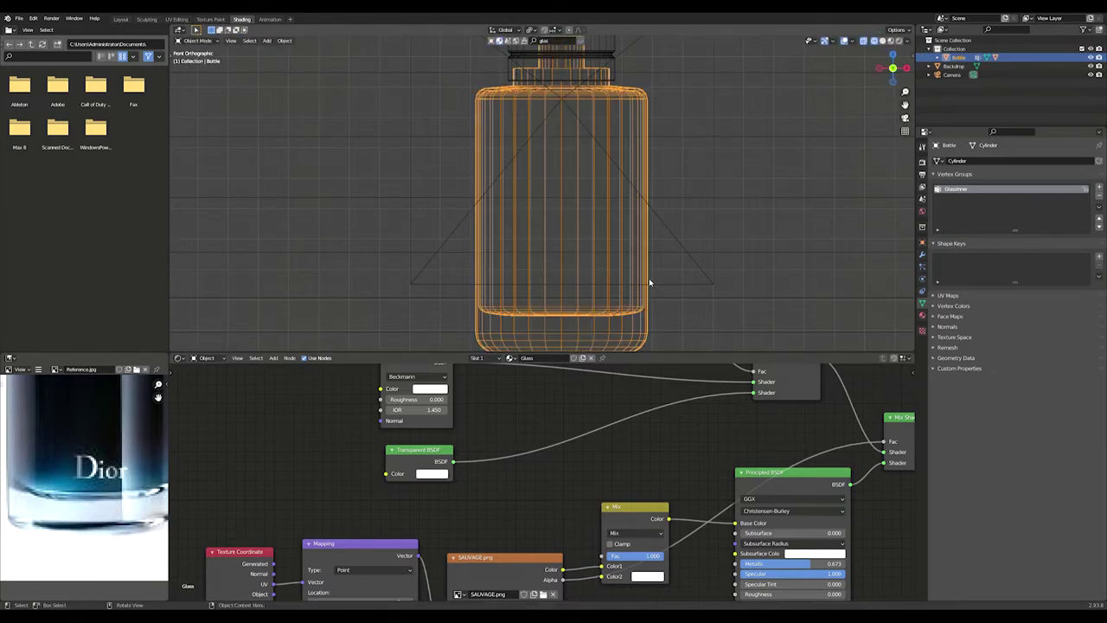
Return to the camera view and add a Gradient Texture node to the GlassInner material.
key(KP_0)
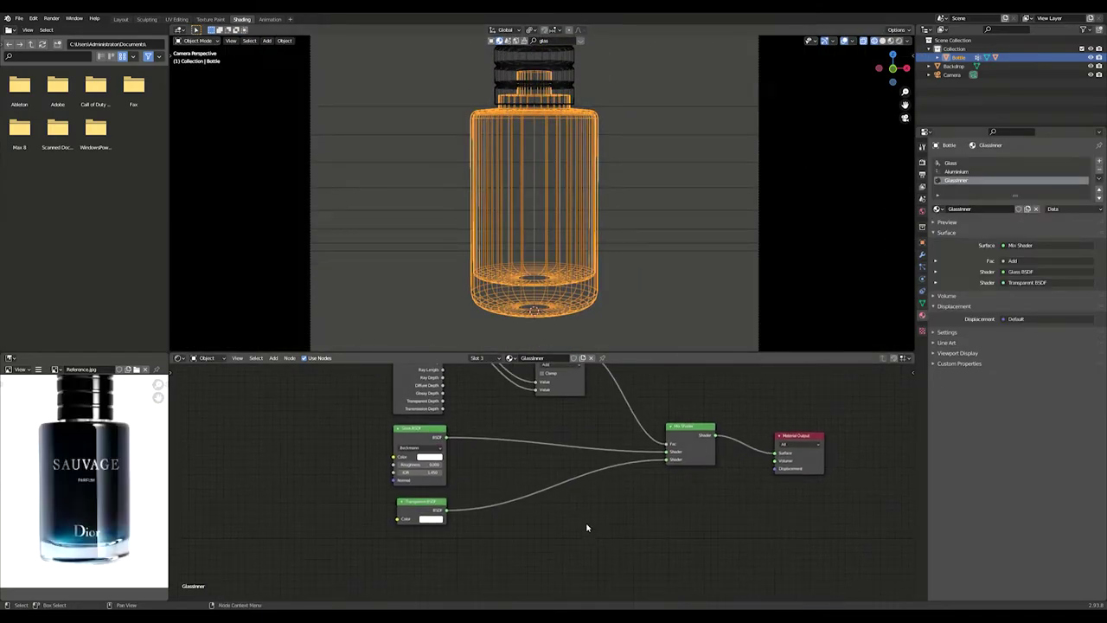
middle_drag(570, 519, 610, 534)
key(shift+a)
click(383, 467)
key(Return)
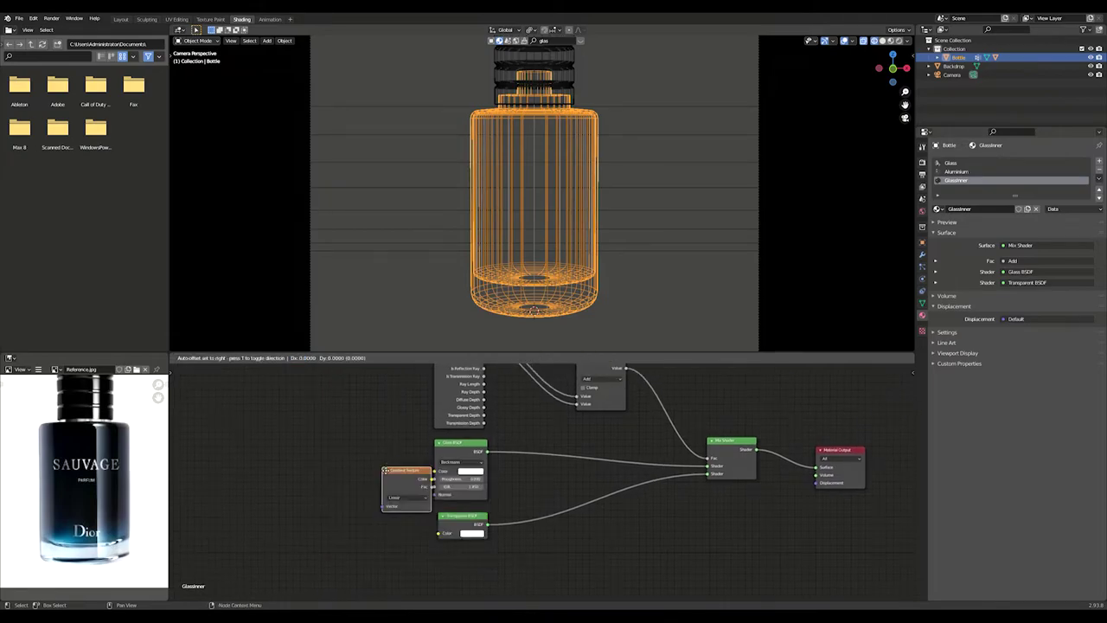
click(312, 466)
Link the Gradient Texture through a new ColorRamp to the Glass BSDF colour, and add Mapping and Texture Coordinate nodes before it.
key(shift+a)
text(co)
key(Return)
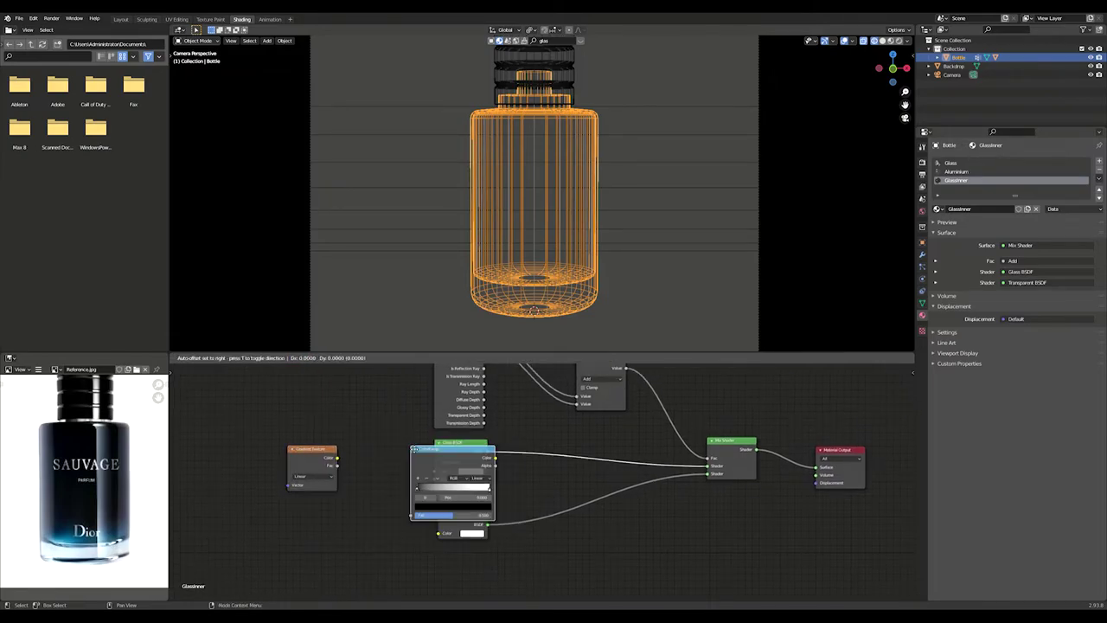
click(337, 437)
drag(421, 468, 436, 471)
drag(345, 446, 378, 451)
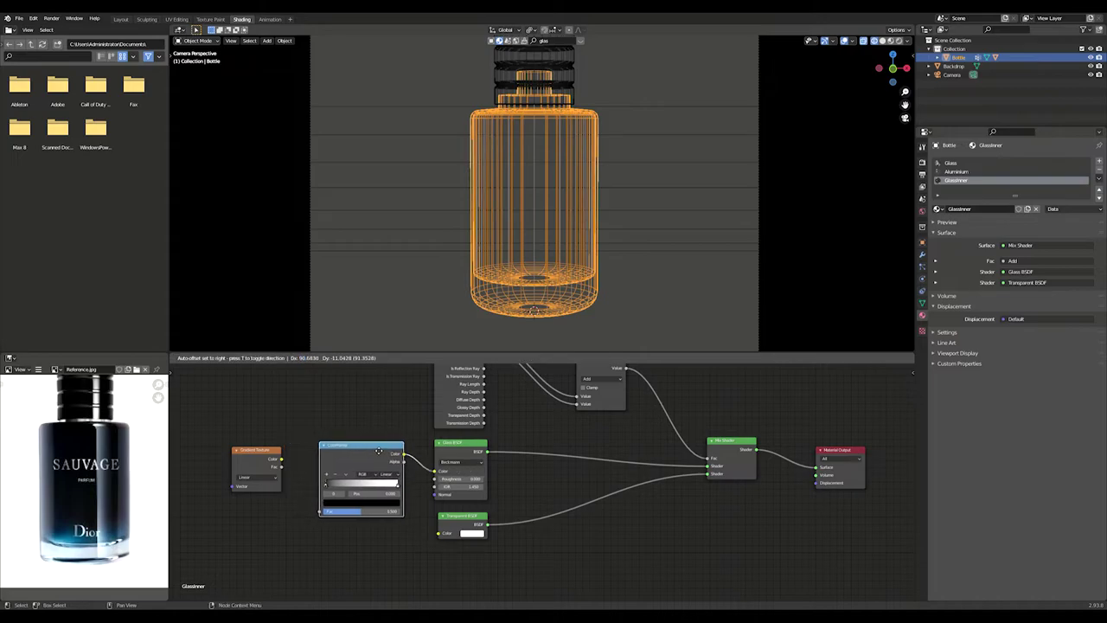
drag(330, 509, 321, 511)
middle_drag(254, 458, 382, 464)
key(ctrl+t)
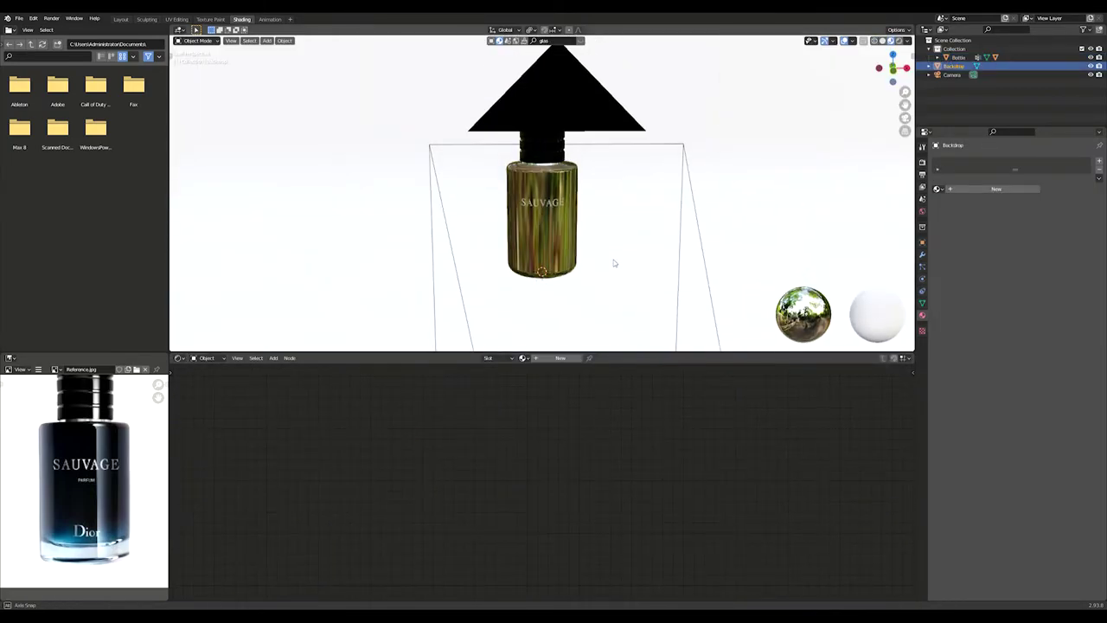
Add a plane, rotate it 90° about X and move it to the side of the bottle.
key(shift+a)
click(609, 246)
text(rx90)
key(Return)
key(g)
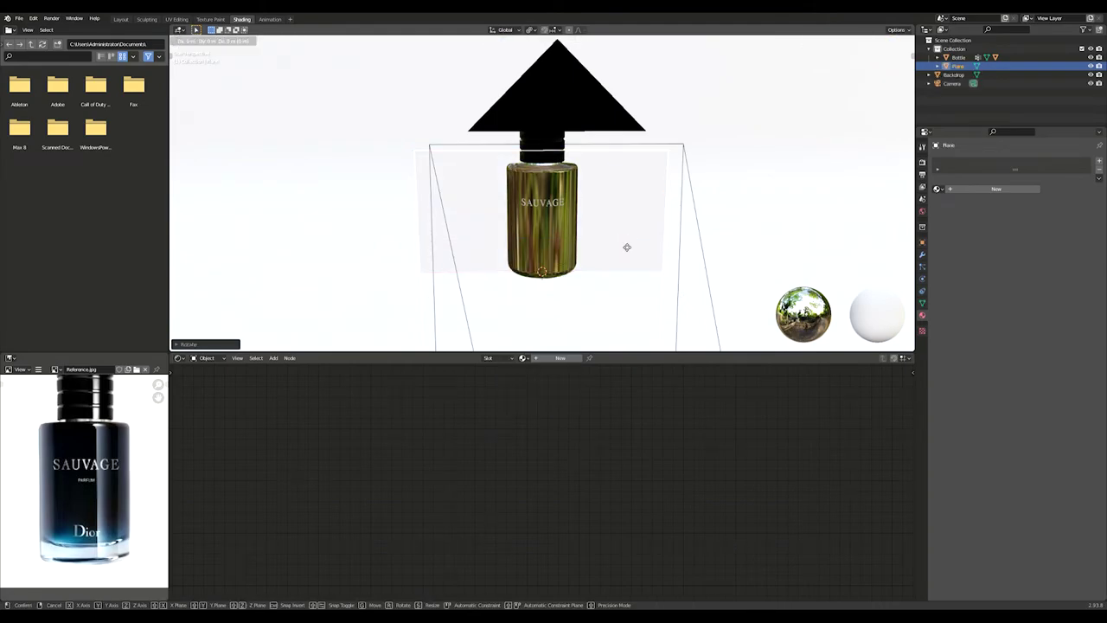
click(445, 147)
Assign the existing GlassInner material to the new plane.
middle_drag(444, 146, 1002, 316)
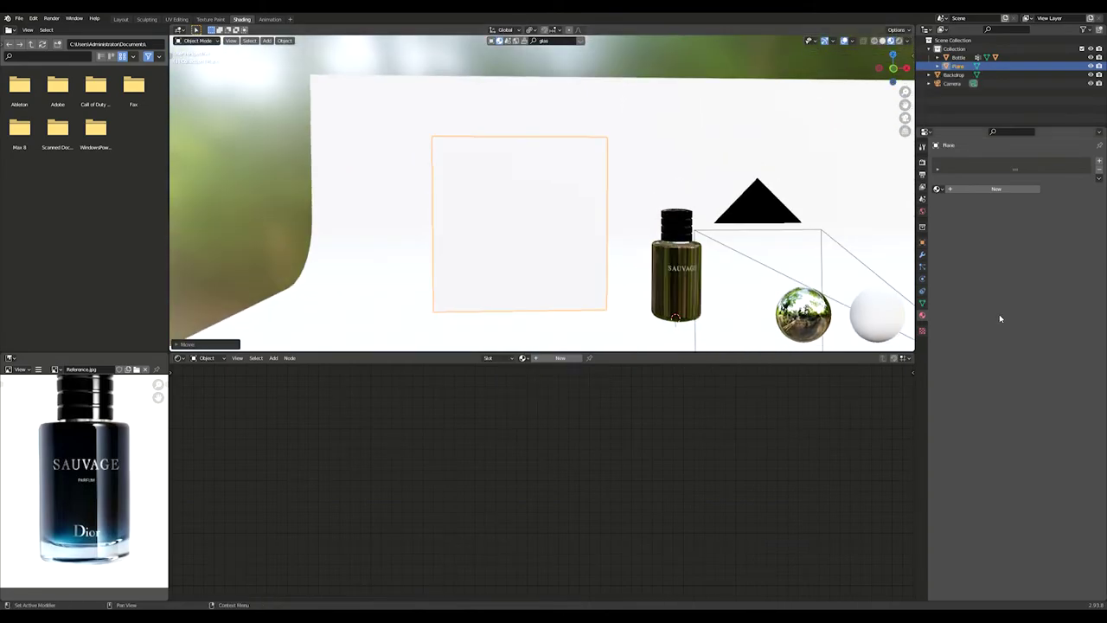
click(939, 188)
click(958, 235)
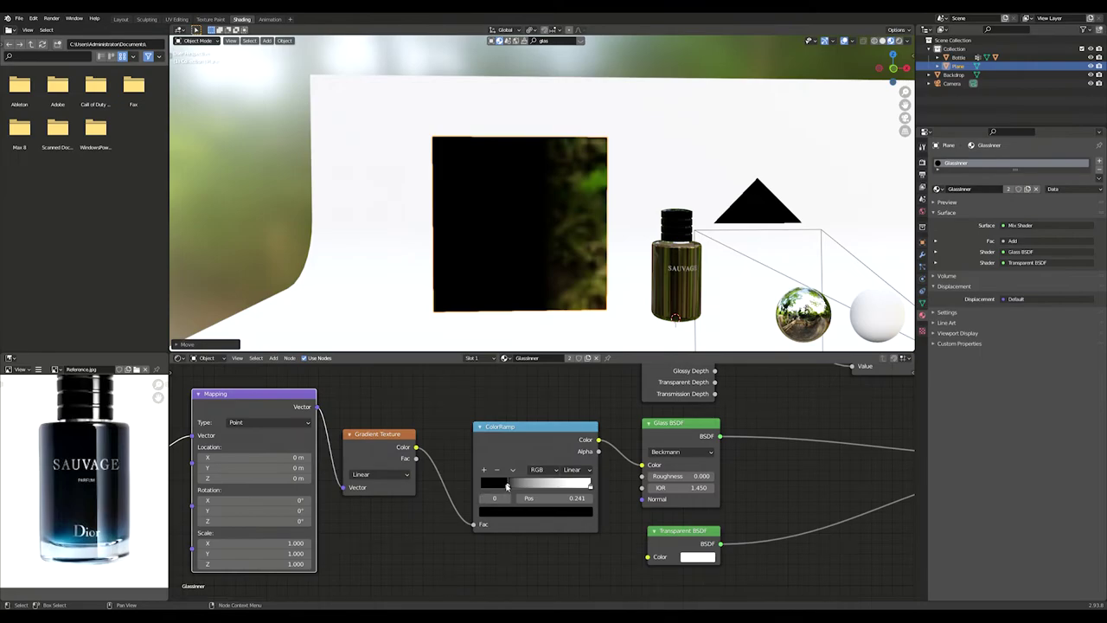
Set the GlassInner ColorRamp to run from white through light blue to black, with the black stop at position 0.659.
drag(487, 487, 460, 487)
drag(519, 449, 494, 449)
drag(566, 485, 459, 486)
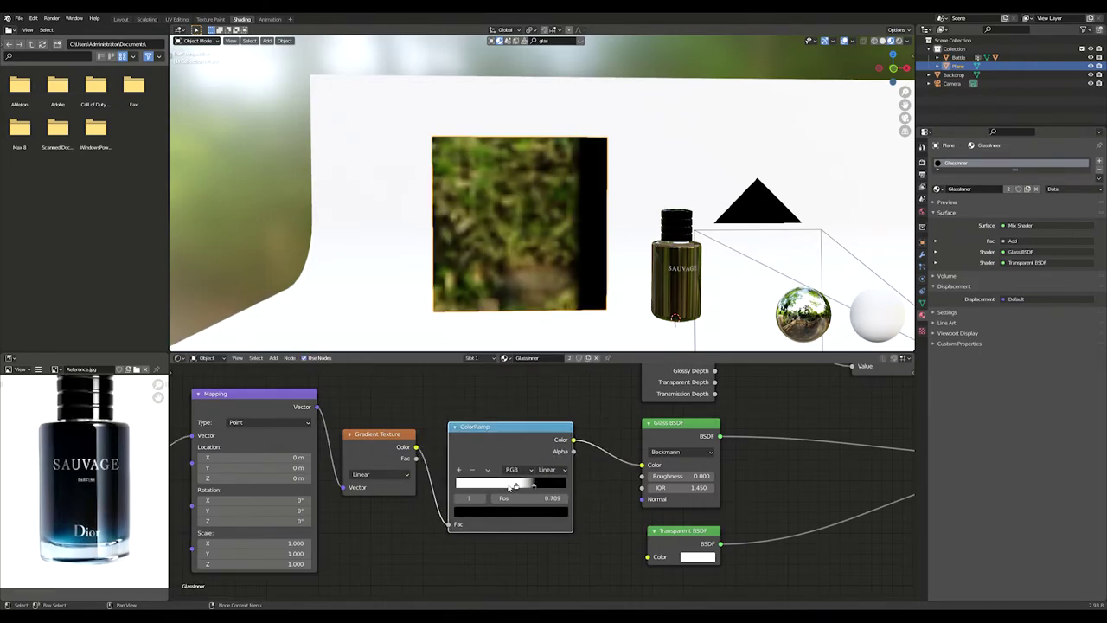
mouse_move(511, 487)
mouse_down()
mouse_move(445, 489)
mouse_move(529, 487)
mouse_up()
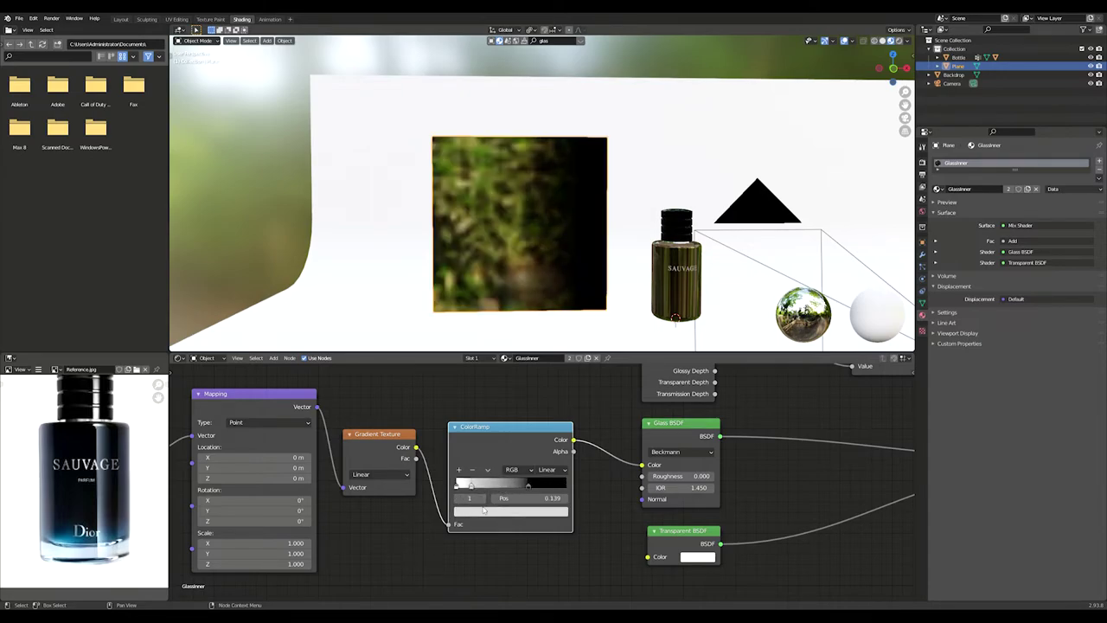
click(485, 511)
click(513, 374)
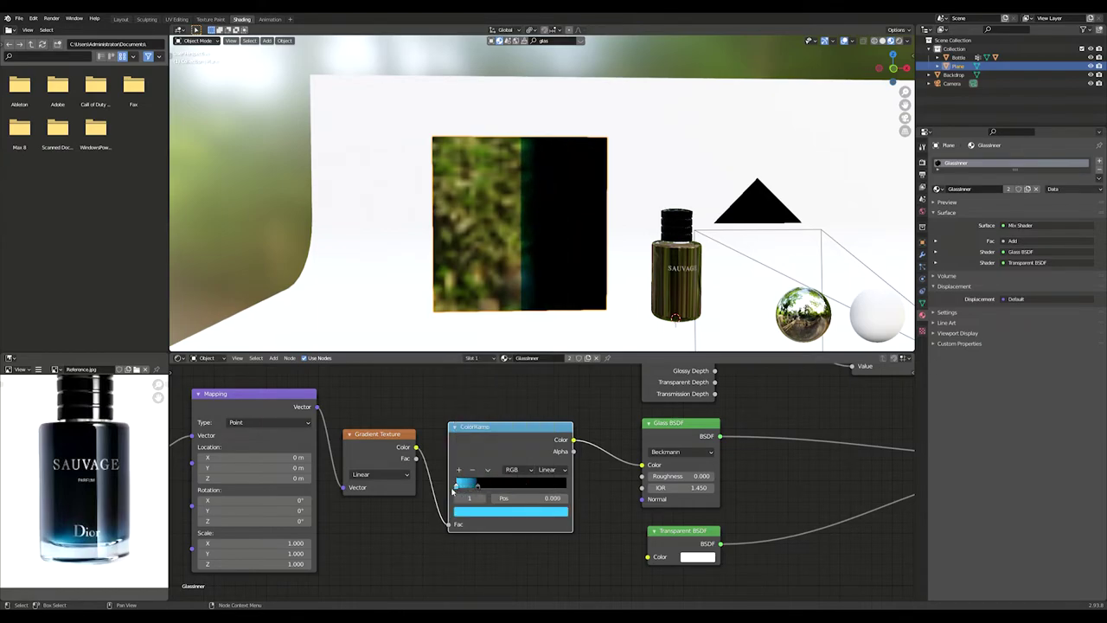
drag(476, 487, 529, 487)
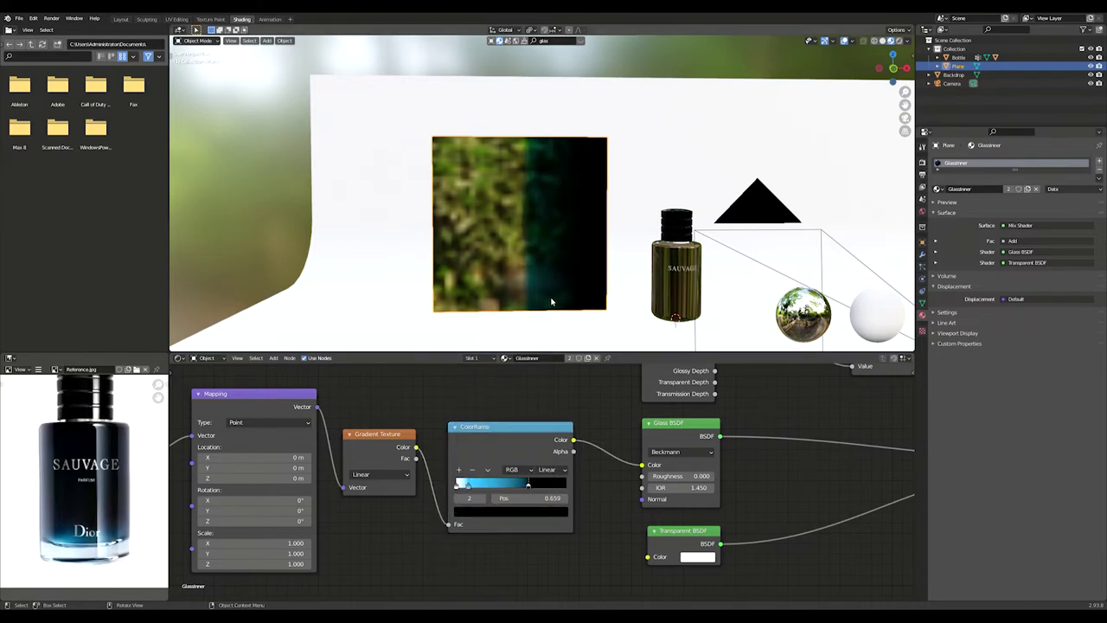
middle_drag(550, 297, 497, 277)
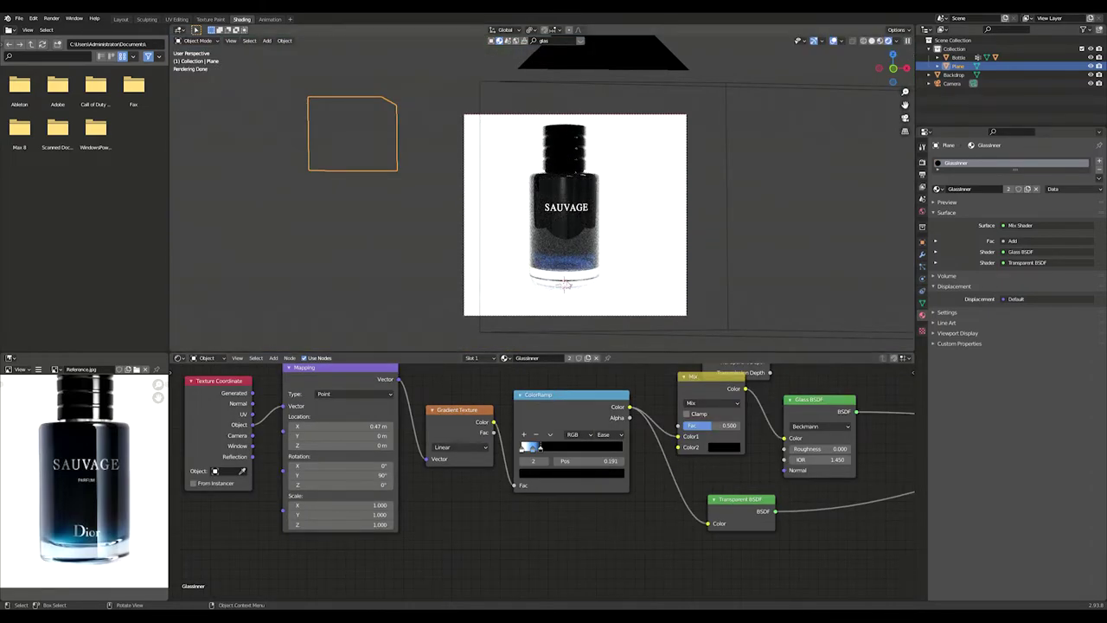
Set the bottle cap material's Metallic to 0.882 and Roughness to 0.012.
scroll(591, 247, down, 1)
click(569, 170)
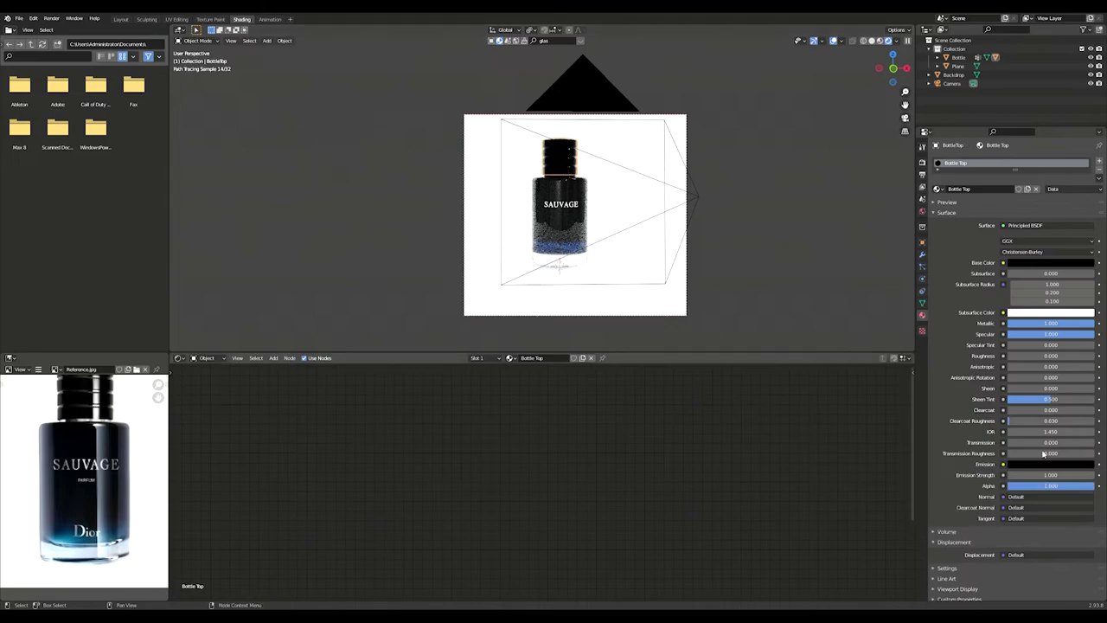
drag(1080, 326, 1056, 355)
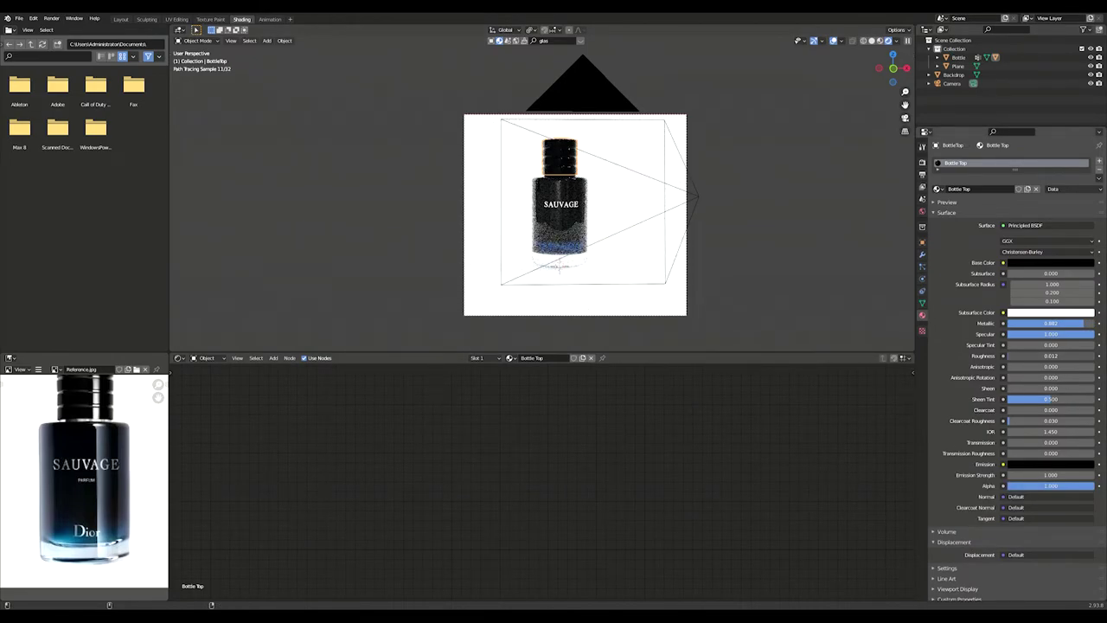
scroll(571, 208, up, 5)
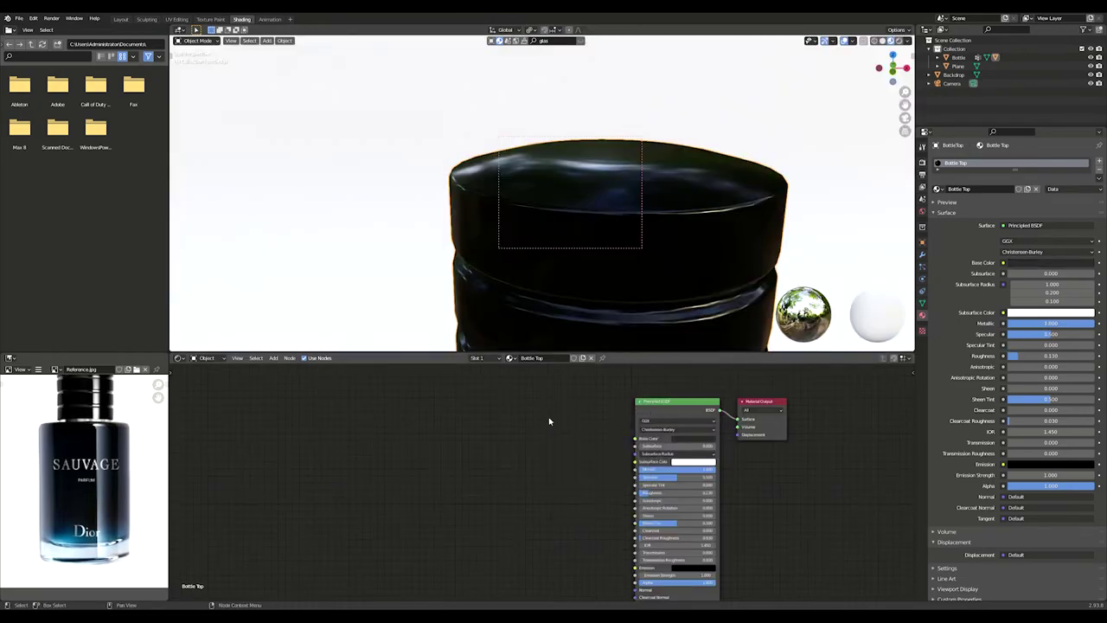
middle_drag(574, 564, 579, 497)
key(shift+a)
click(579, 497)
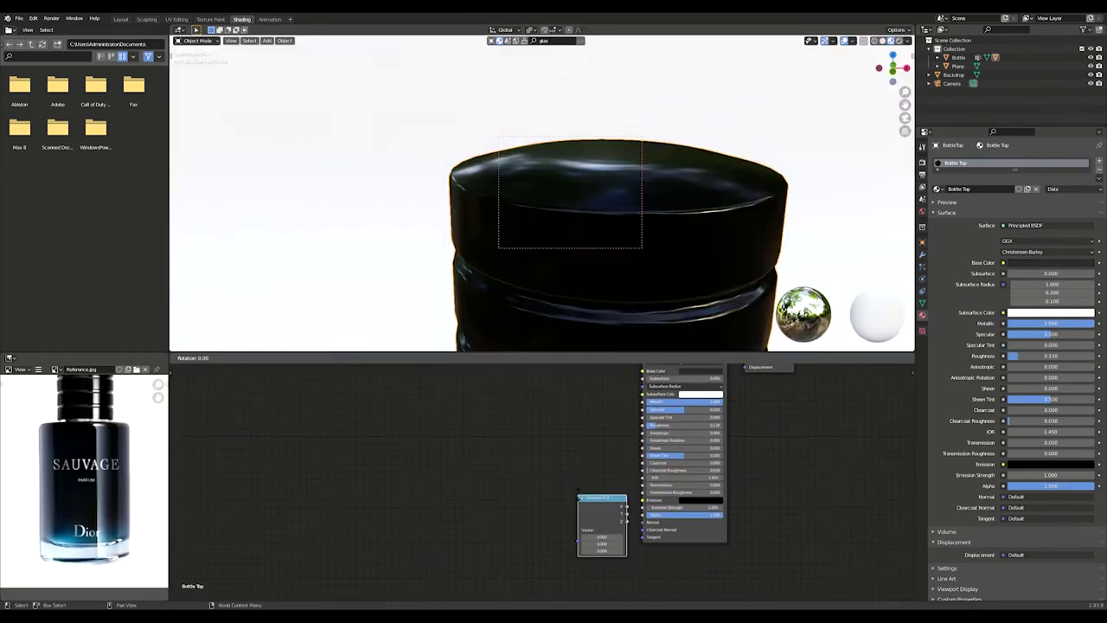
key(Escape)
key(n)
scroll(554, 459, down, 2)
shift+middle_drag(495, 389, 529, 424)
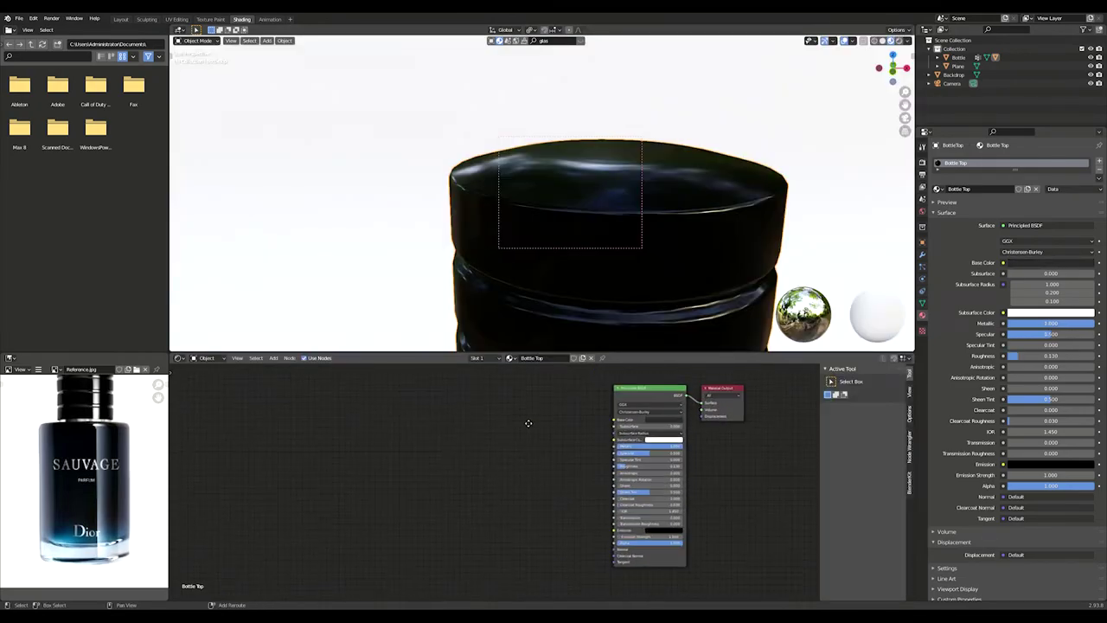
Add a Bump node to the Bottle Top material and connect its output to the Principled BSDF's Normal input.
key(shift+a)
click(489, 395)
key(shift+a)
click(517, 443)
text(bump)
key(Return)
click(497, 567)
scroll(497, 566, up, 3)
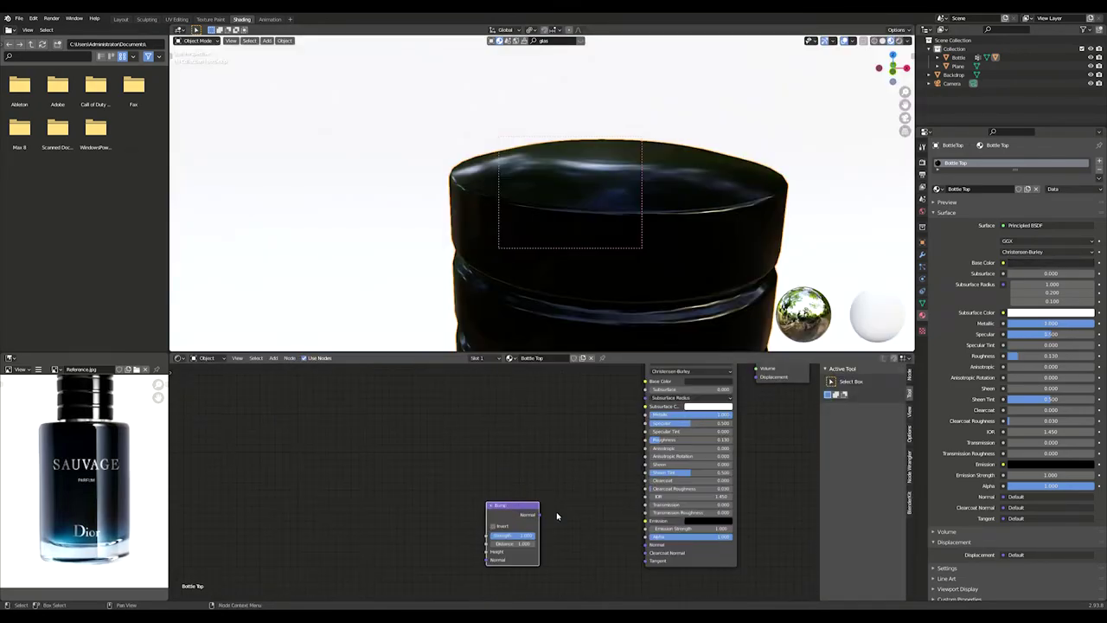
middle_drag(557, 516, 520, 458)
drag(503, 456, 608, 486)
Add a Noise Texture feeding the Bump node's Height and give it a texture coordinate and mapping setup.
key(shift+a)
click(430, 447)
text(noise)
key(Return)
click(353, 430)
drag(406, 449, 450, 493)
scroll(657, 240, down, 3)
scroll(493, 481, up, 3)
key(ctrl+t)
scroll(493, 482, up, 3)
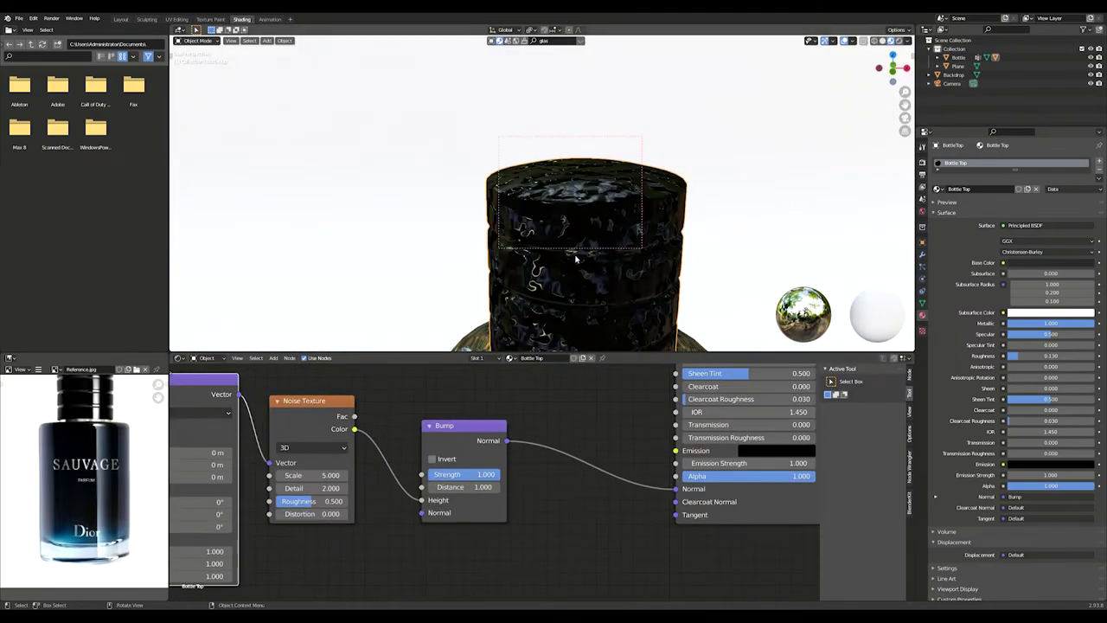
Raise the Noise Texture scale past 64 and reduce the Bump strength to about 0.025 for a subtle cap texture.
drag(313, 475, 406, 475)
drag(486, 474, 418, 474)
scroll(554, 226, up, 6)
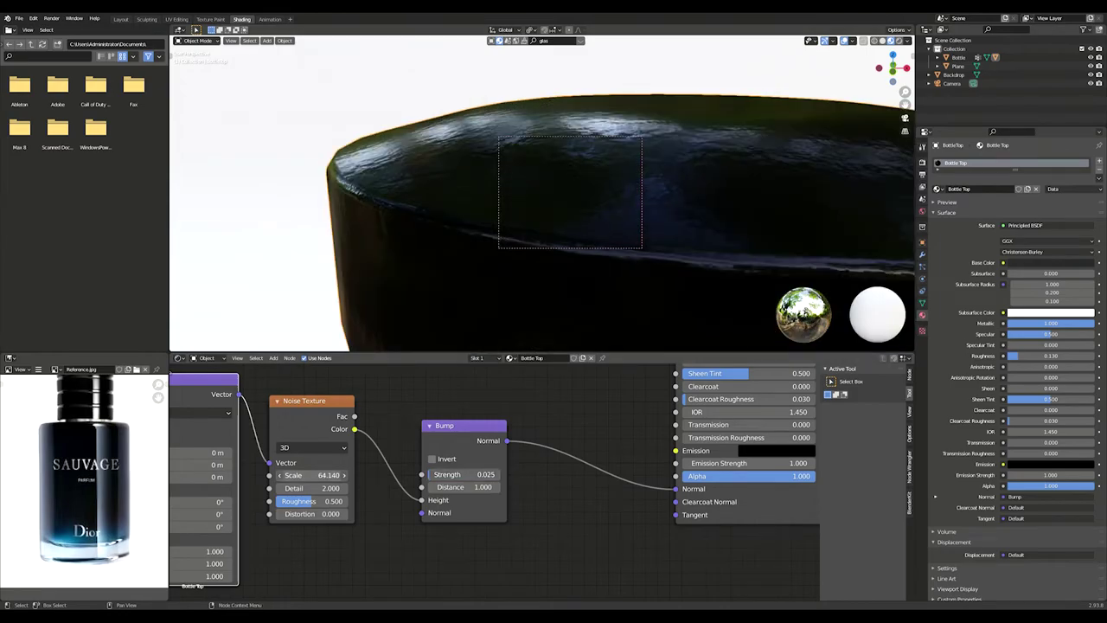
drag(314, 475, 346, 475)
drag(484, 475, 476, 475)
scroll(554, 267, down, 8)
scroll(474, 286, up, 8)
drag(329, 475, 334, 475)
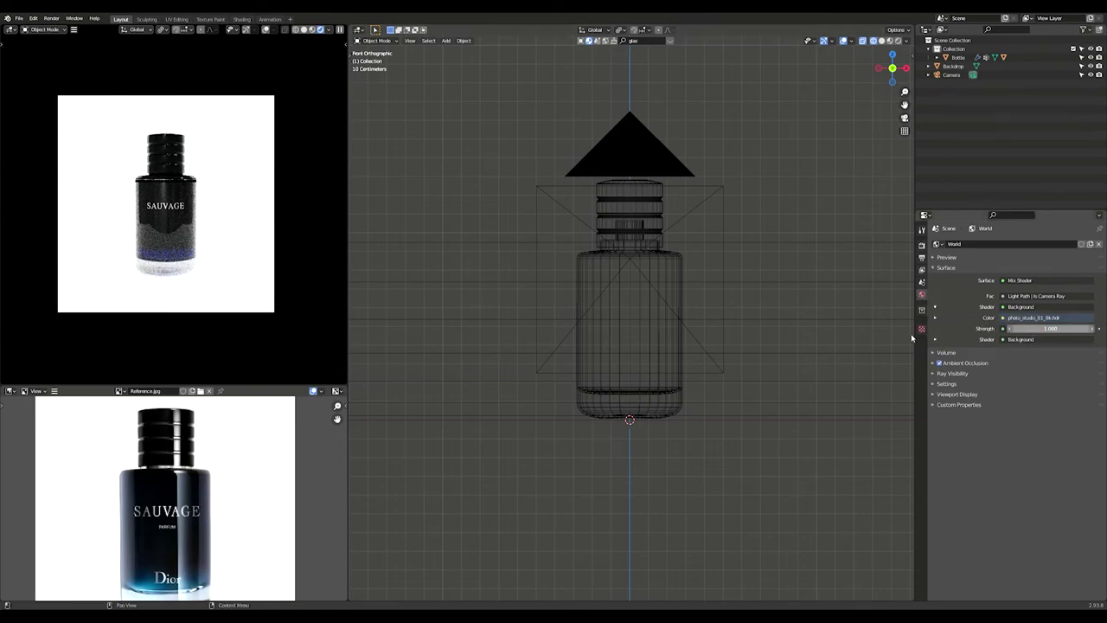
Give the upright plane beside the bottle a new material with white emission at strength 5.
click(935, 318)
click(936, 383)
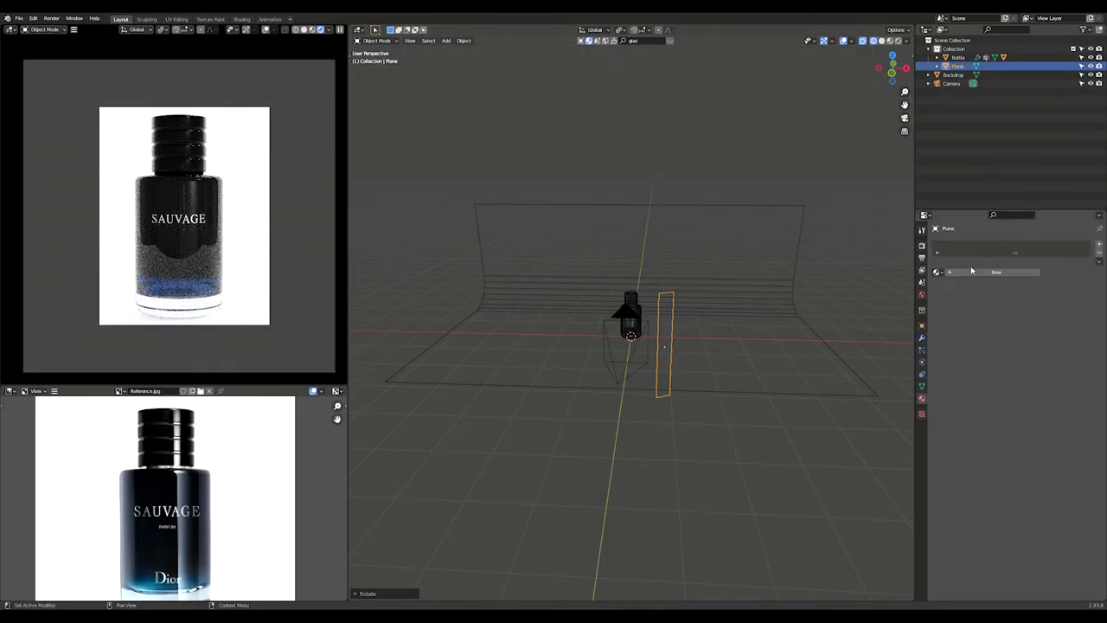
click(988, 274)
click(1081, 547)
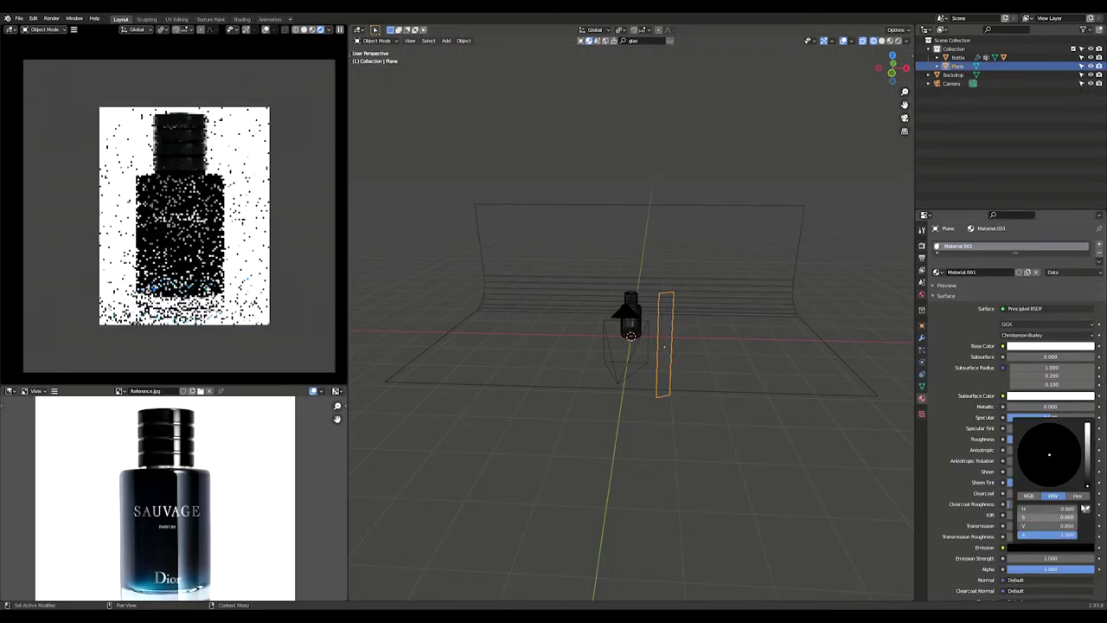
drag(1087, 484, 1087, 422)
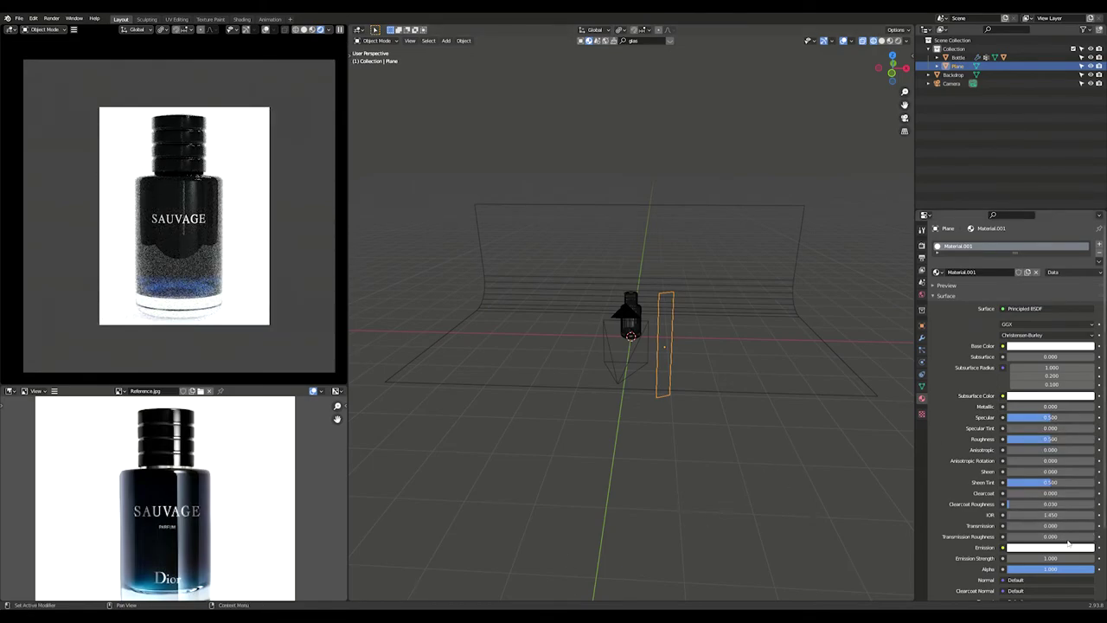
text(5)
key(Return)
Lower the emissive plane along Z, enlarge it uniformly and shift it outward along X by about 1.3 m.
key(g)
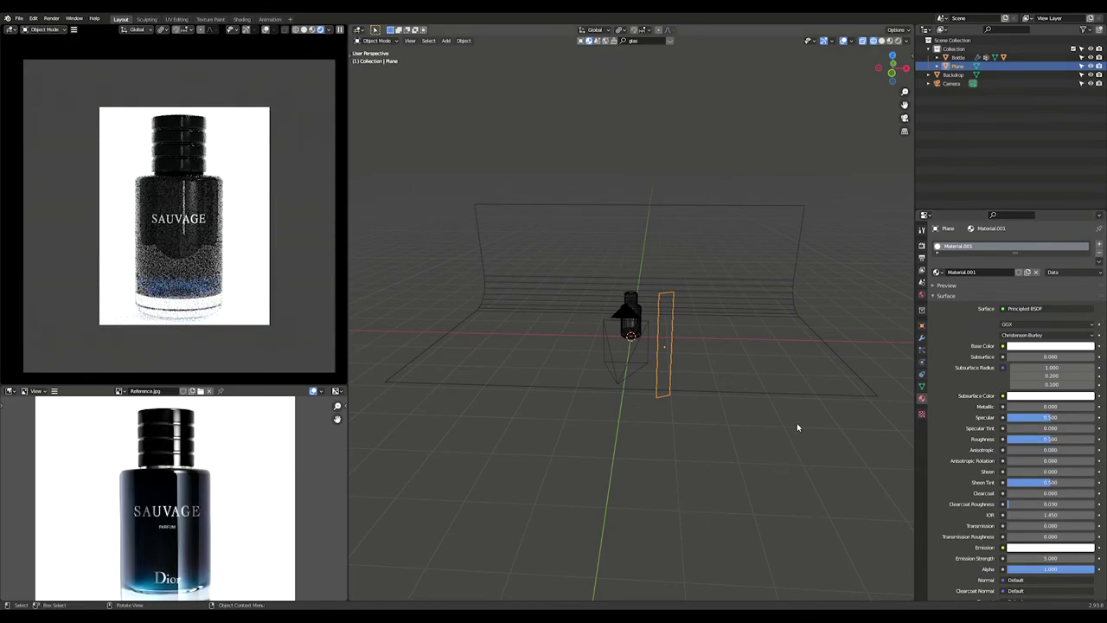
key(z)
click(791, 406)
key(s)
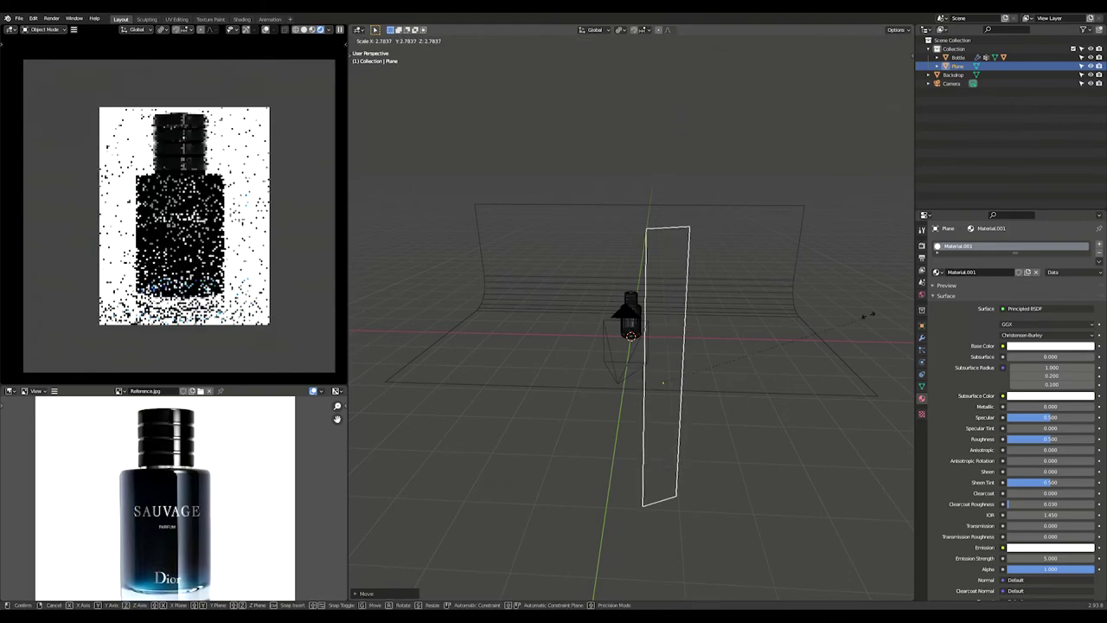
click(713, 353)
key(g)
key(x)
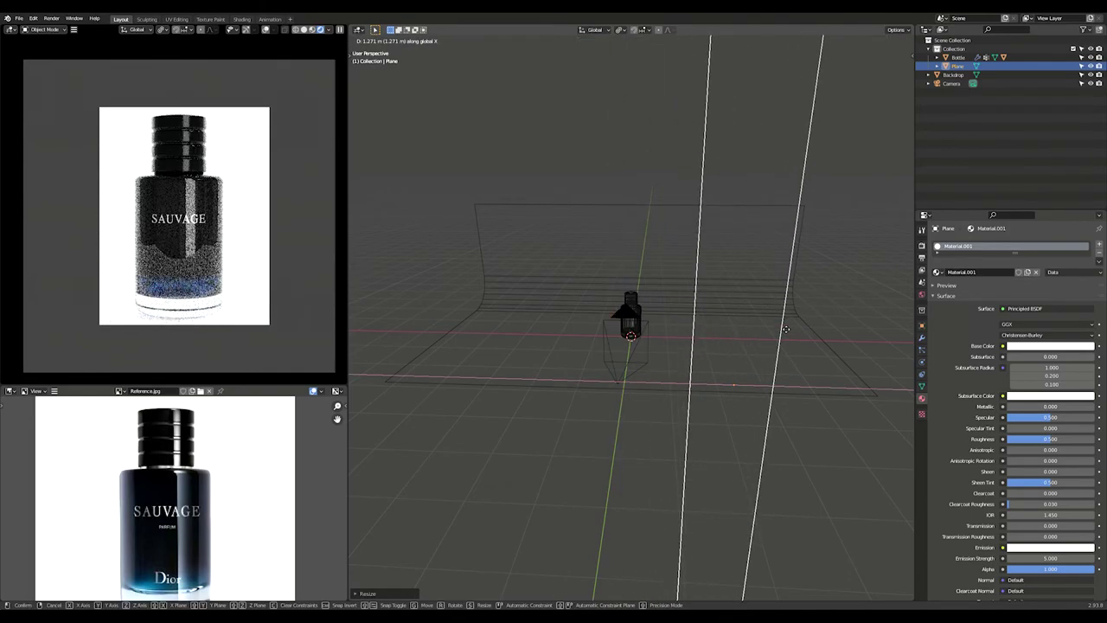
click(791, 331)
Rotate the emissive plane about Z and widen it along its local X axis by a factor of about 5.
key(r)
key(z)
click(847, 368)
key(s)
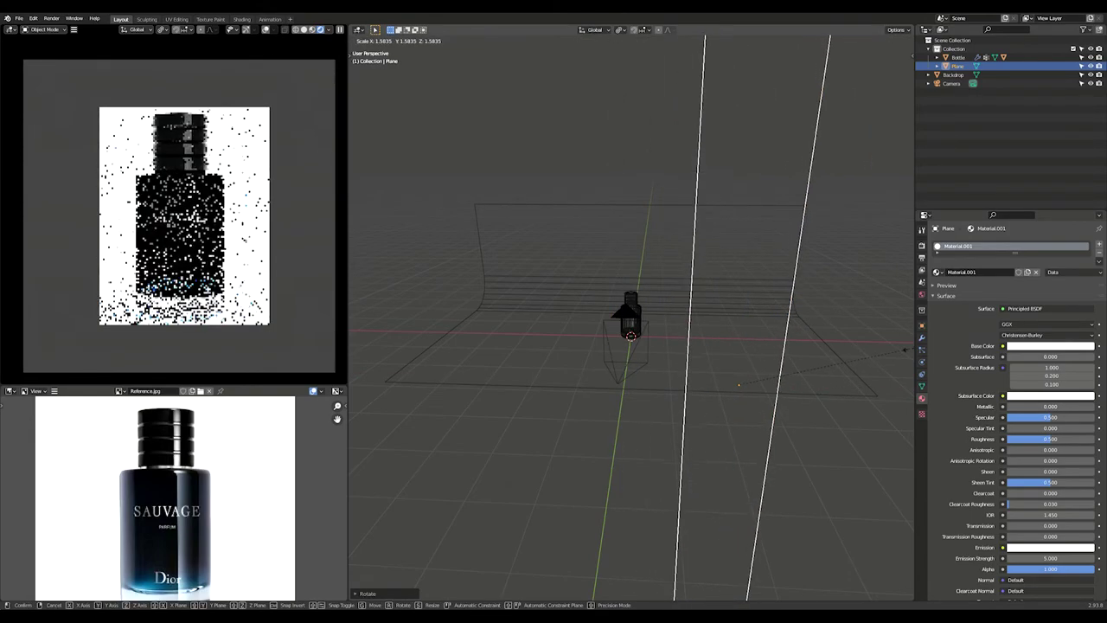
key(x)
key(x)
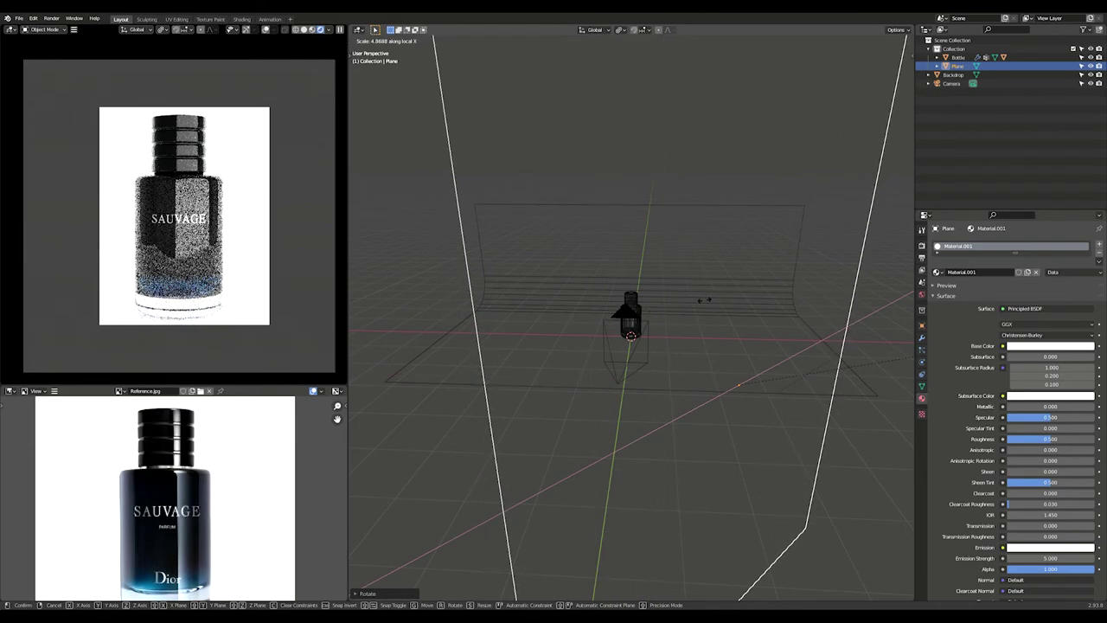
click(705, 301)
Move the emissive plane about 4.1 m along X away from the bottle and narrow it along local X to about 0.7.
key(g)
key(y)
key(x)
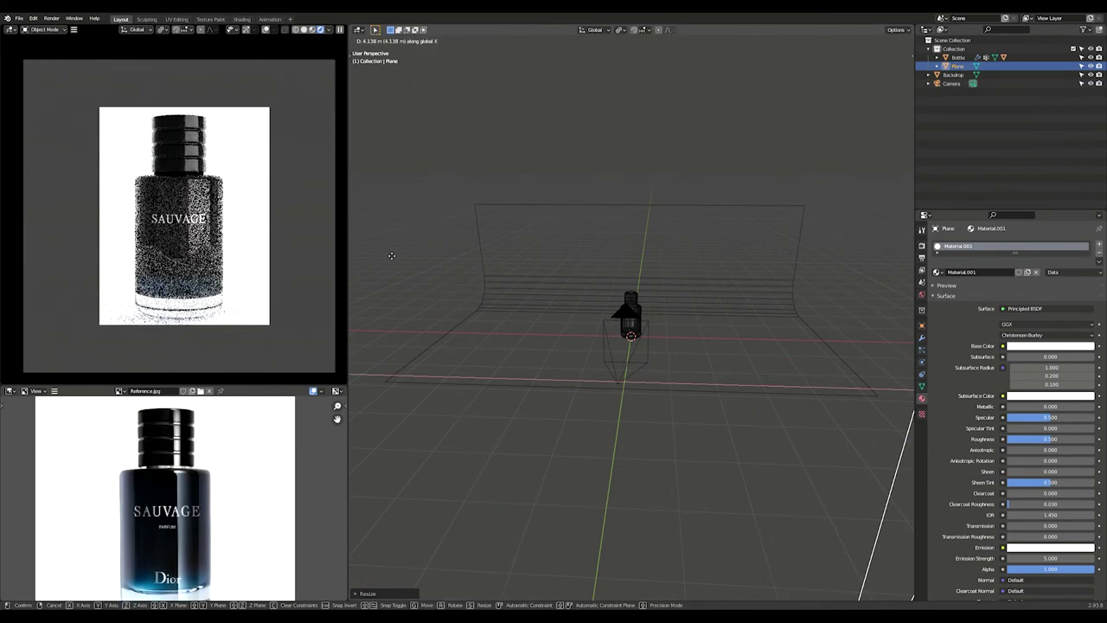
click(392, 255)
key(s)
key(x)
key(x)
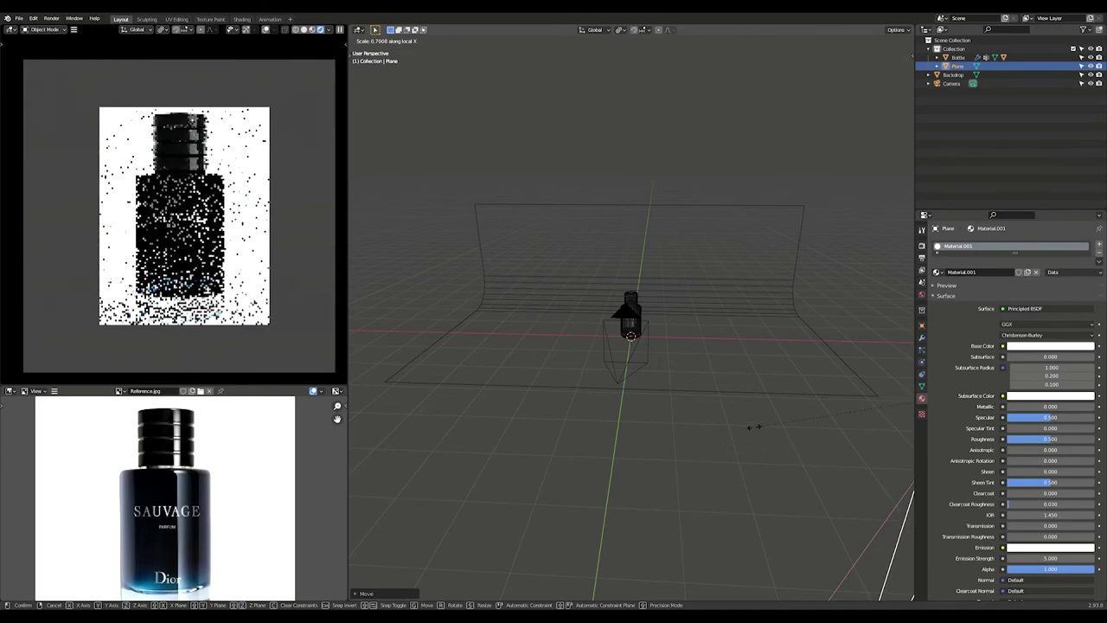
click(753, 426)
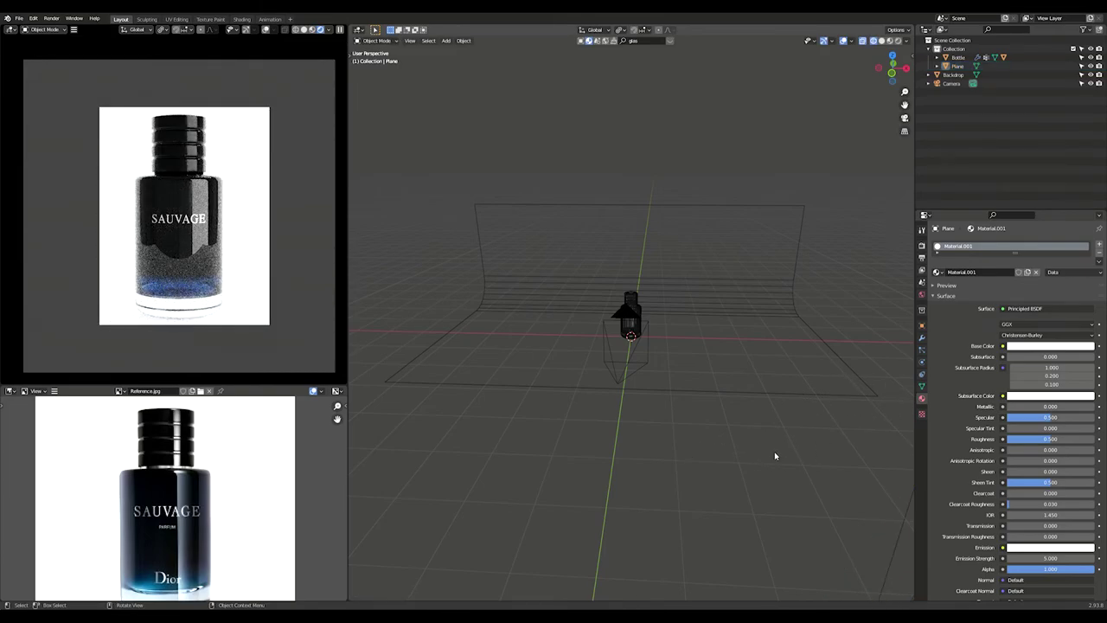
Select the bottle and examine the shader inputs of its Glass material.
click(638, 332)
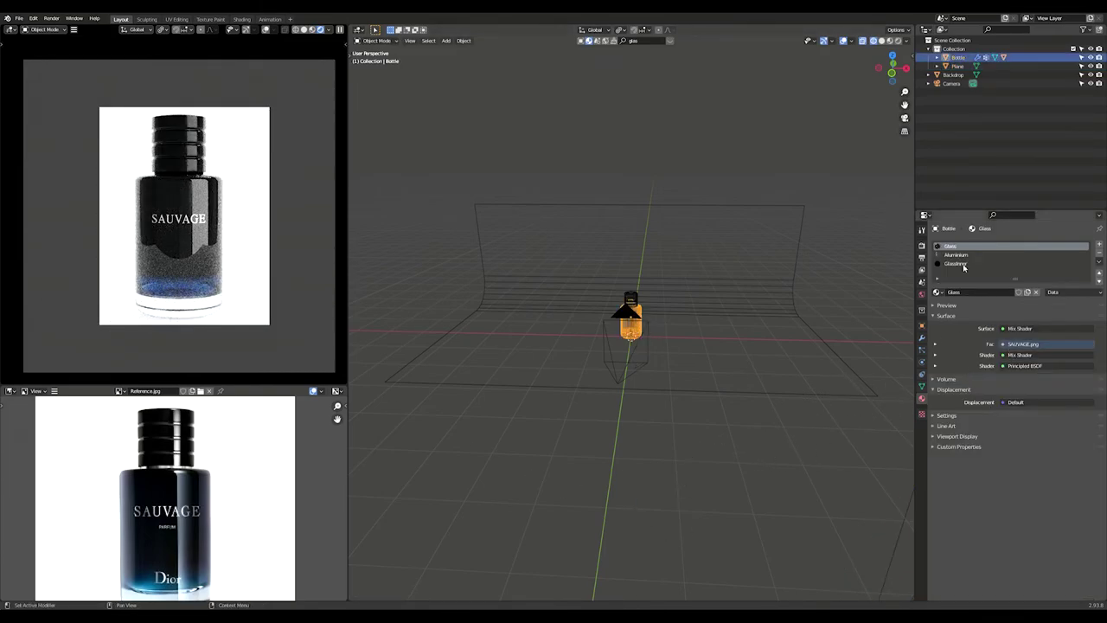
click(935, 356)
click(937, 376)
click(936, 376)
click(936, 387)
click(937, 387)
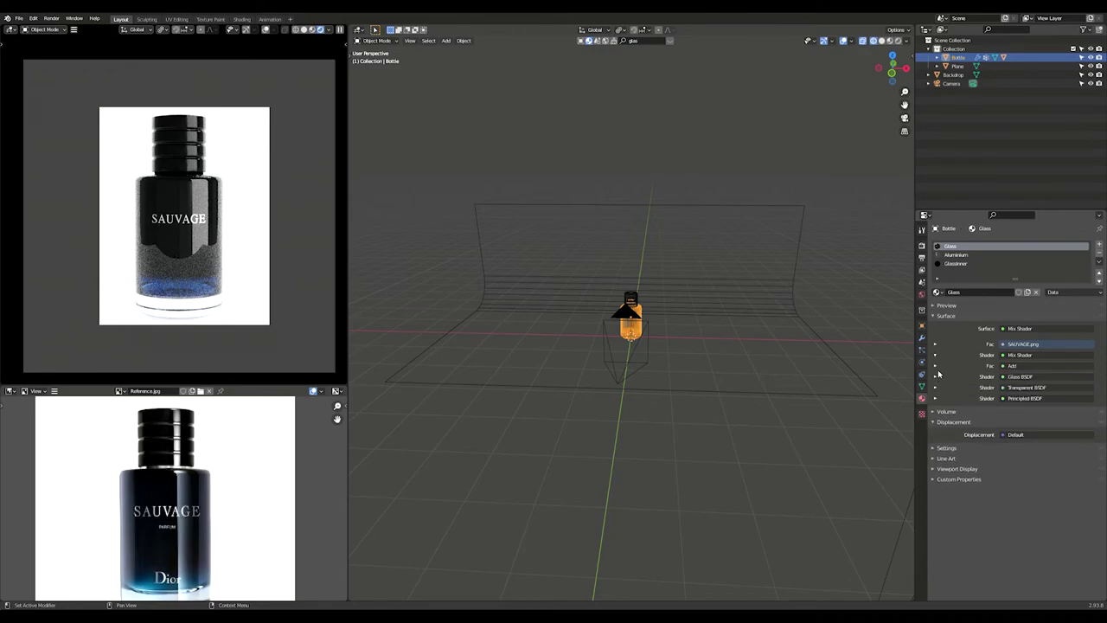
click(935, 356)
Change the GlassInner ColorRamp's light blue stop to cyan and move its black stop to position 0.153.
click(956, 263)
click(935, 356)
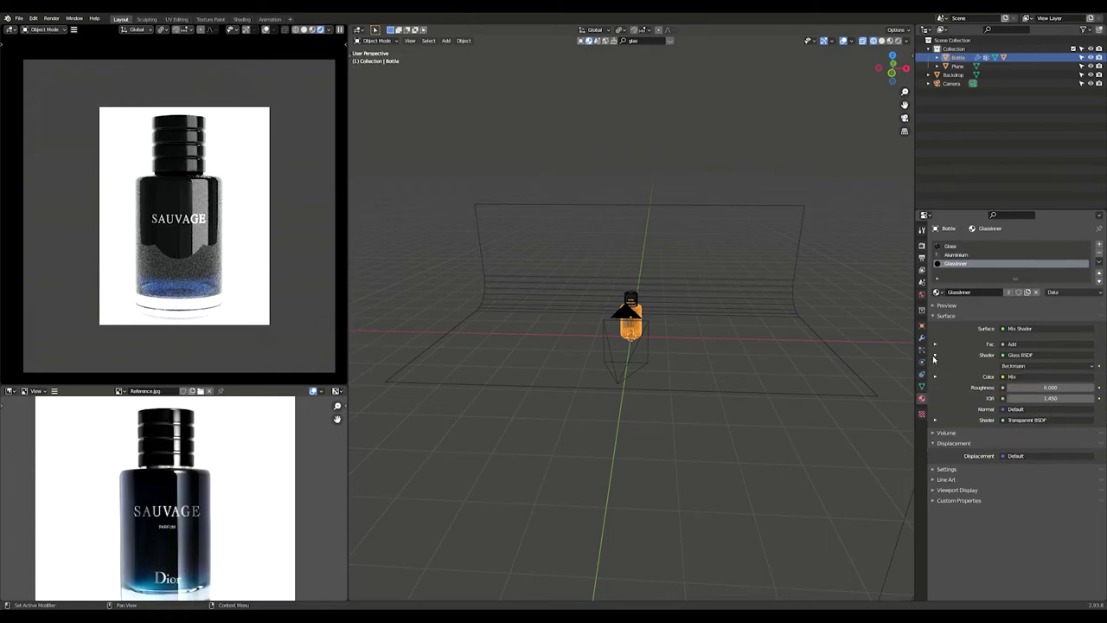
click(935, 376)
click(935, 420)
click(951, 446)
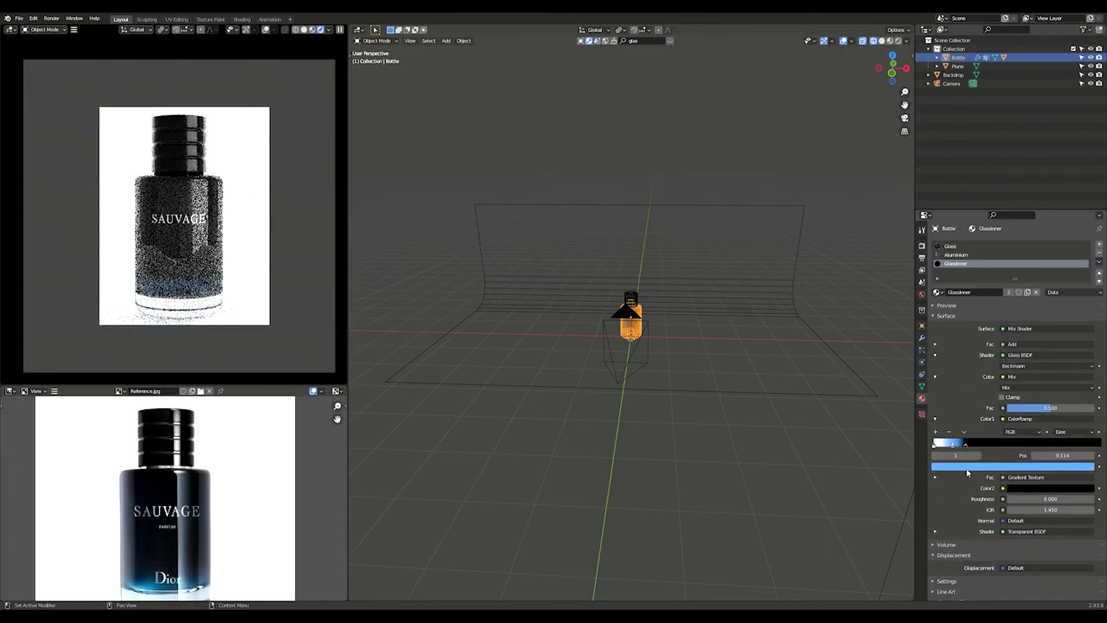
click(969, 467)
drag(1060, 360, 1056, 352)
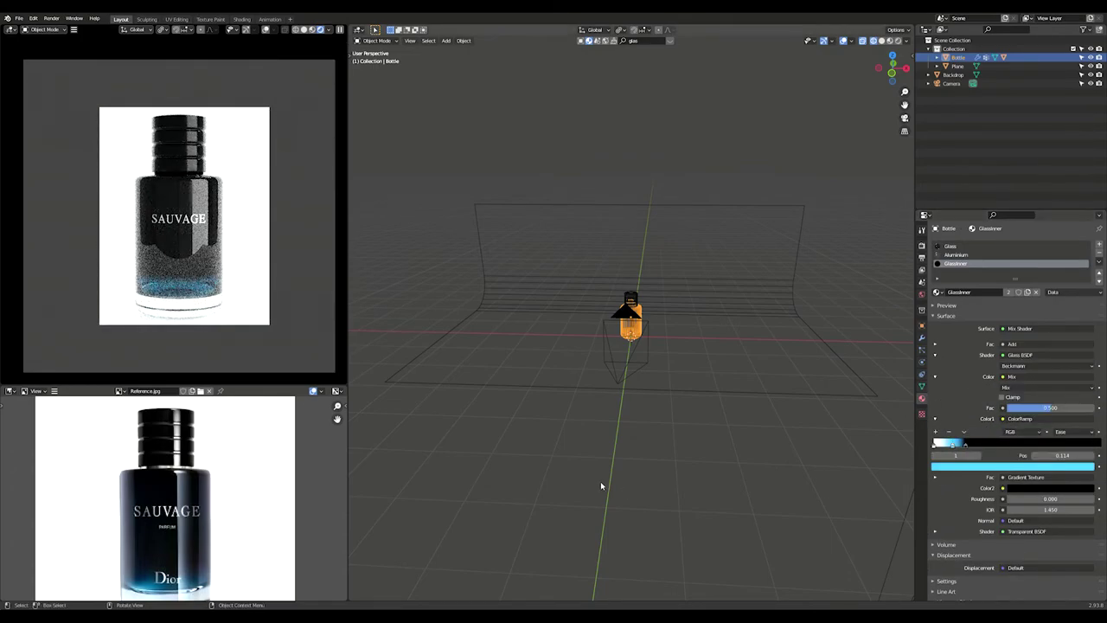
drag(966, 446, 959, 445)
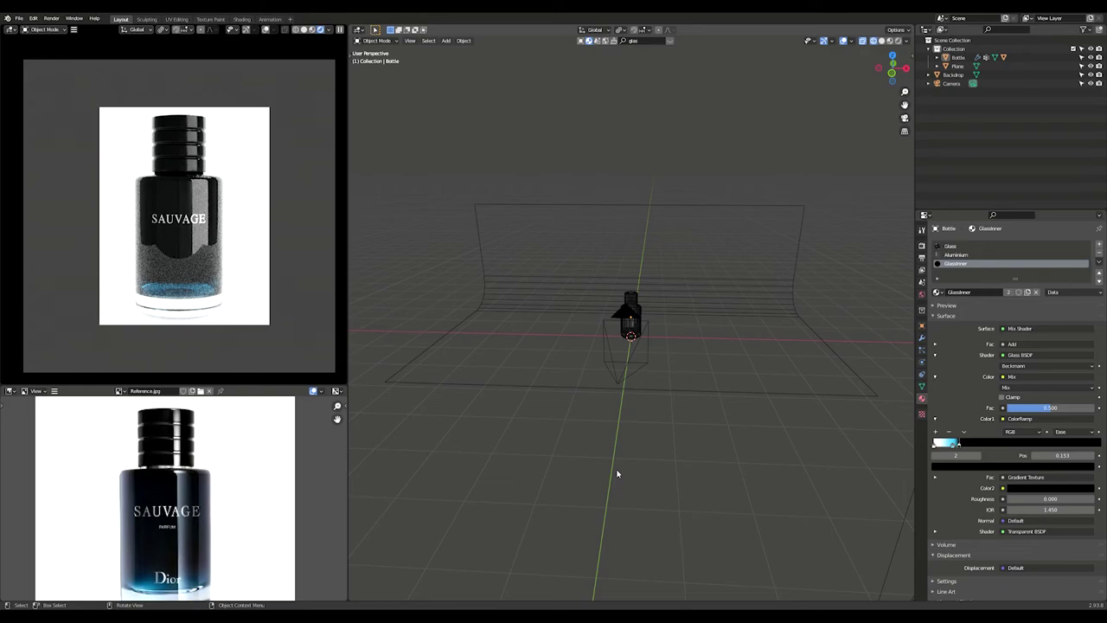
Edit the bottle mesh in front view and hide the outer glass so only the inner liquid volume remains.
scroll(782, 350, up, 10)
click(643, 380)
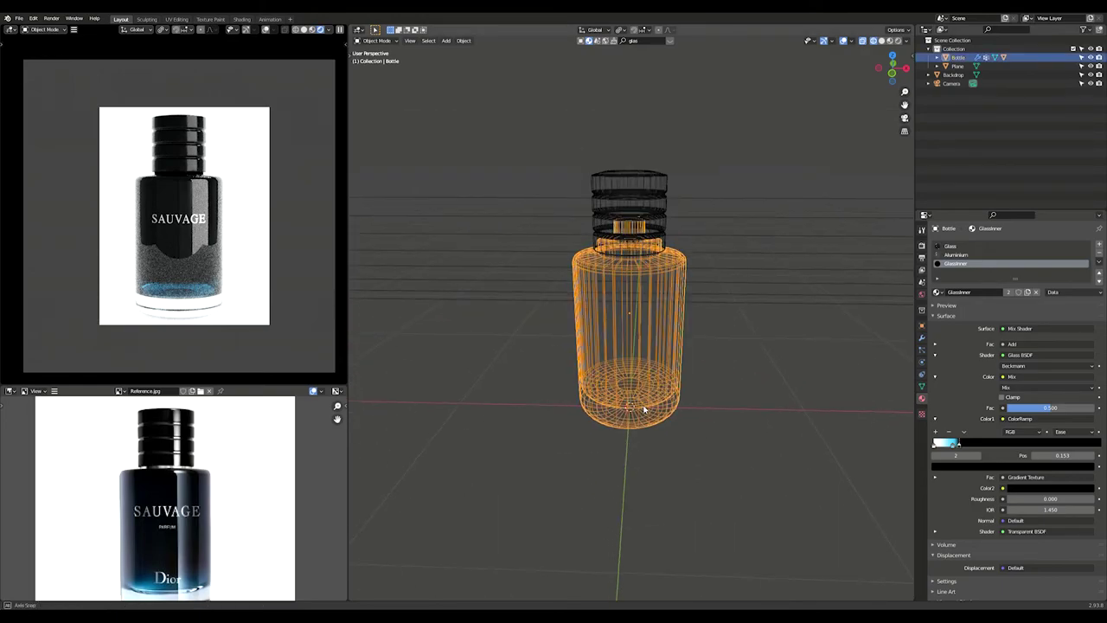
key(Tab)
key(KP_1)
click(922, 386)
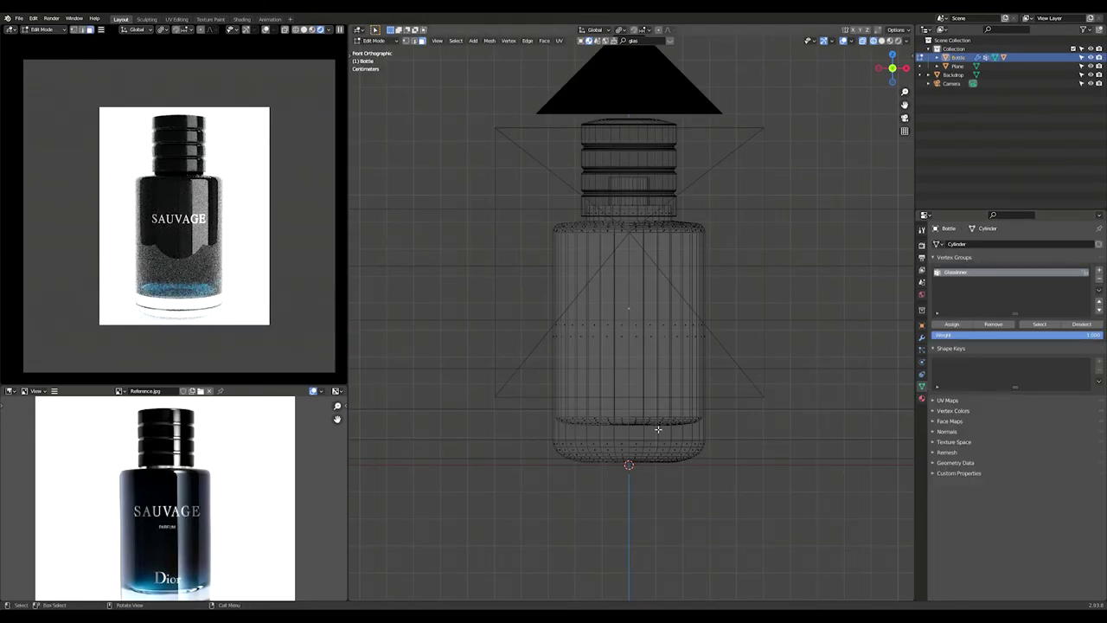
click(679, 448)
key(ctrl+l)
key(h)
Stretch the rounded bottom of the inner glass along Z to more than twice its height.
drag(532, 385, 743, 445)
key(s)
key(z)
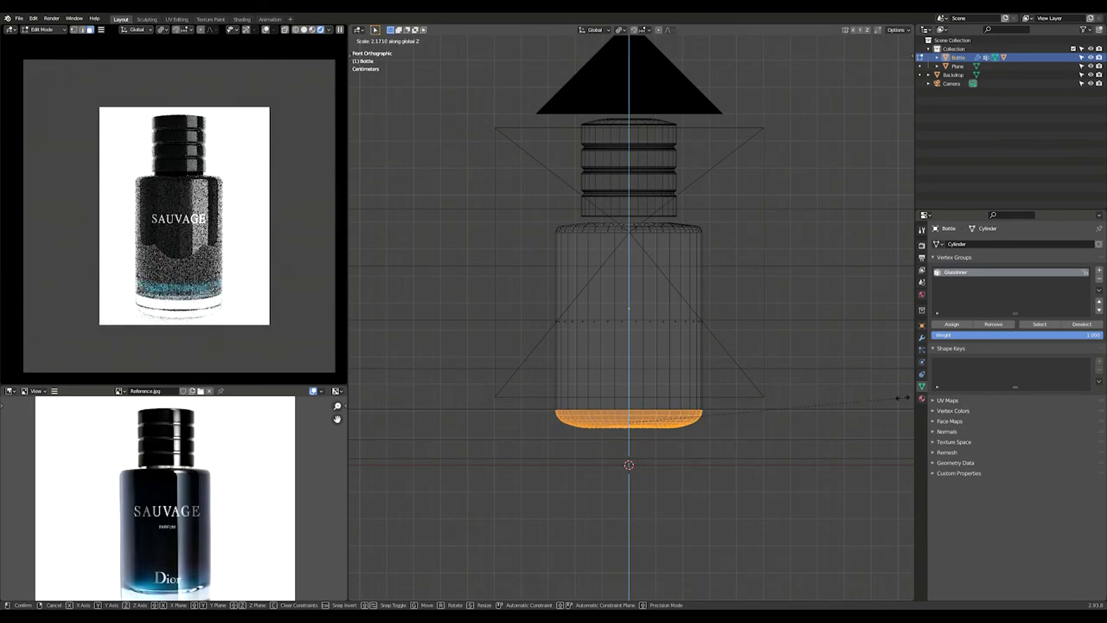
click(433, 382)
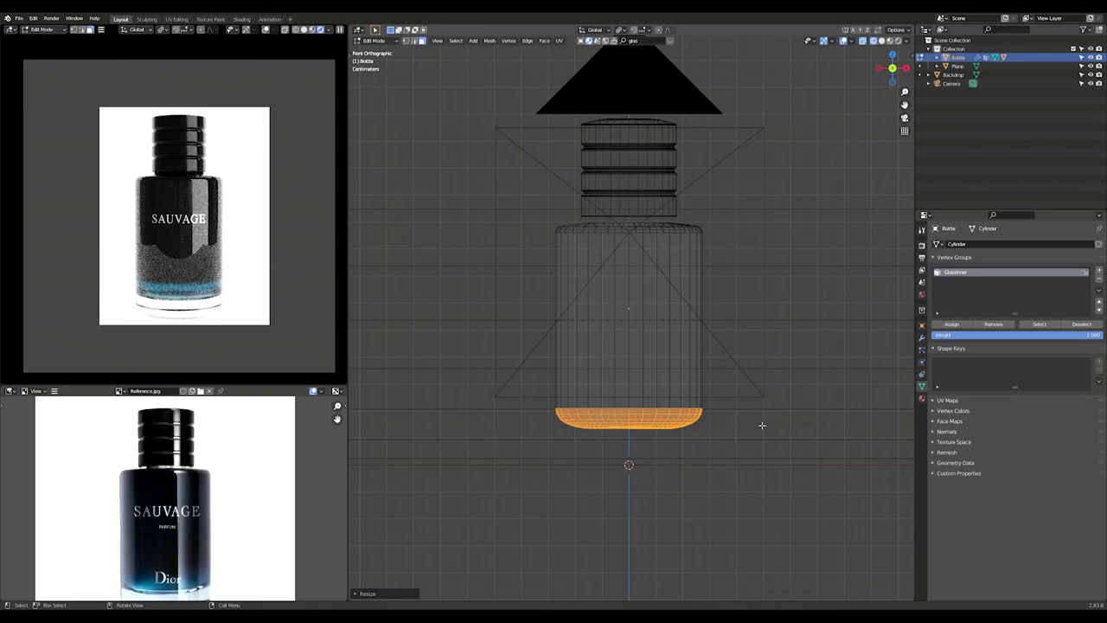
key(Tab)
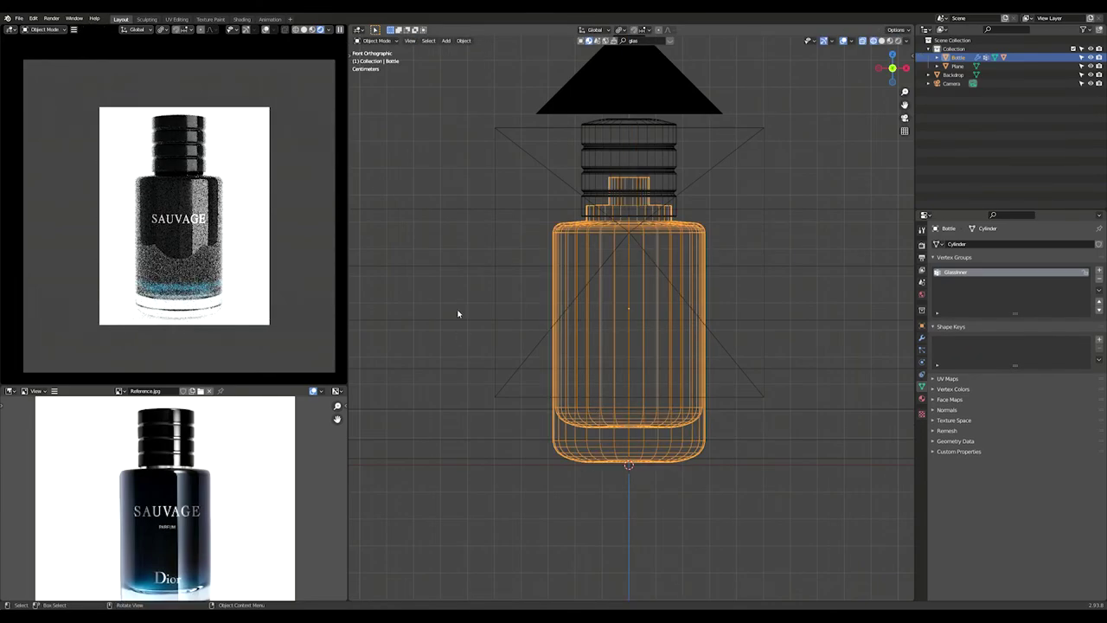
Increase the Roughness of the bottle's Aluminium material.
click(459, 314)
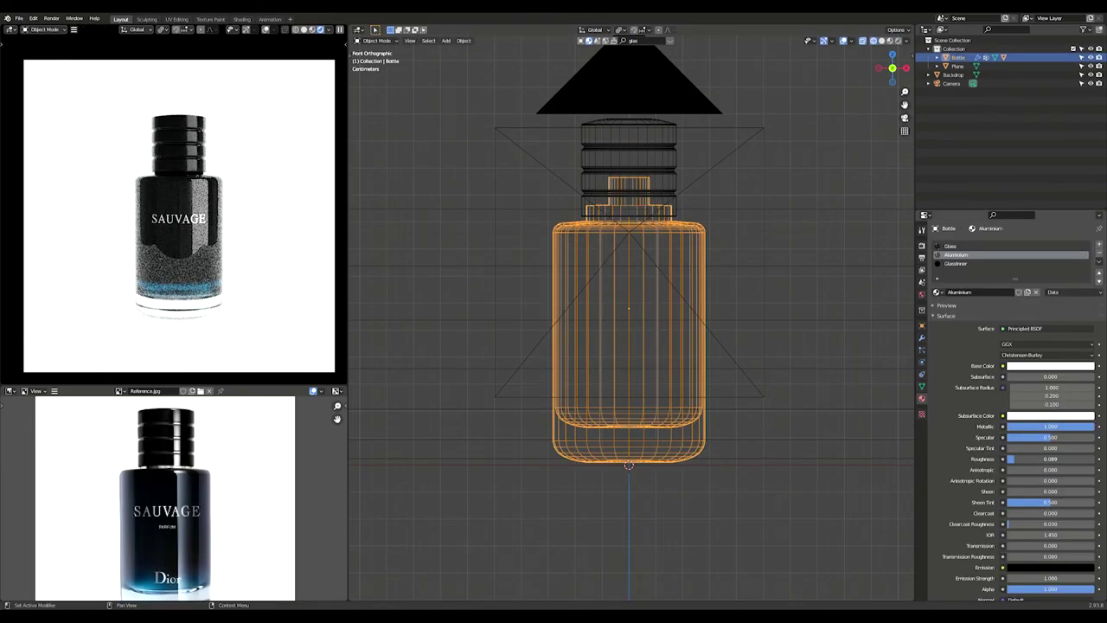
drag(1015, 459, 1044, 459)
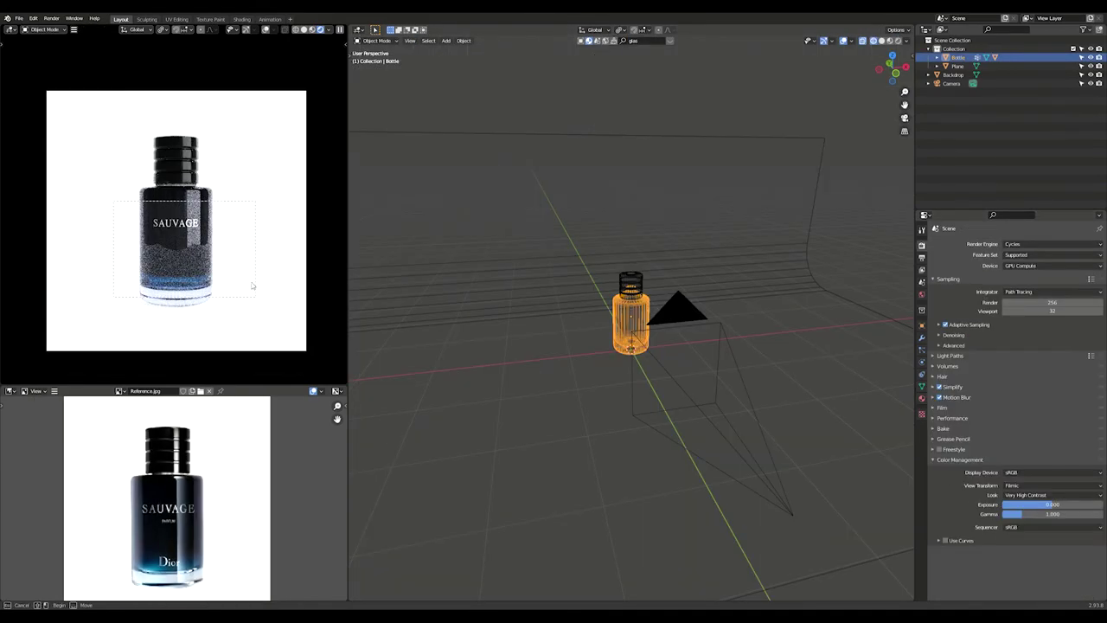
Limit the camera preview to the bottle's body and move the backdrop's front edge along Y closer to the bottle.
drag(253, 285, 248, 280)
scroll(185, 252, up, 2)
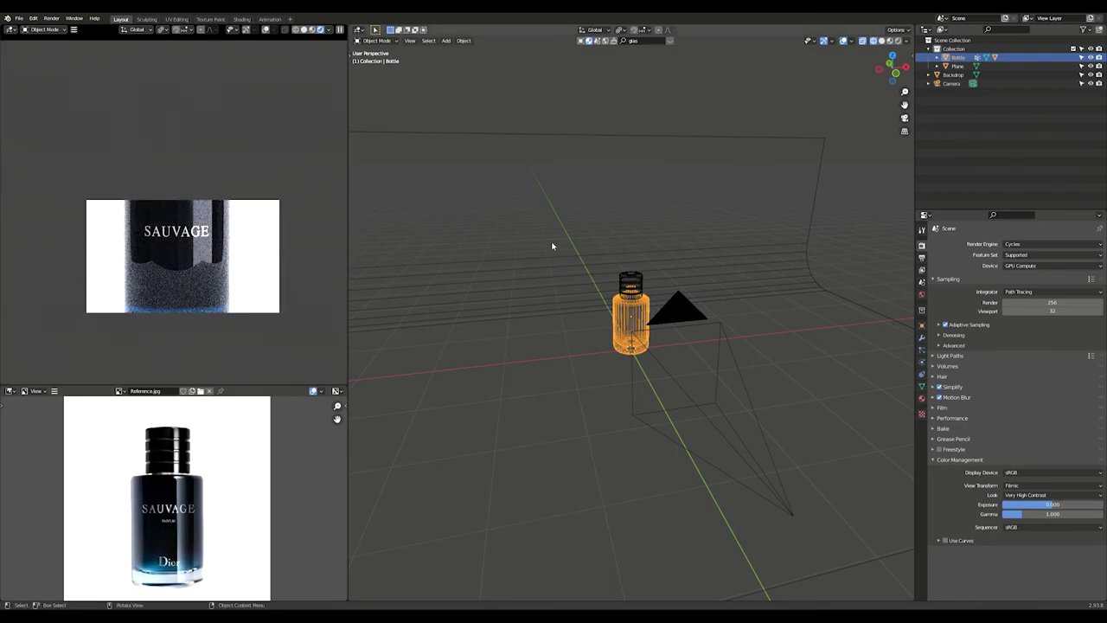
scroll(552, 247, down, 4)
click(607, 410)
key(Tab)
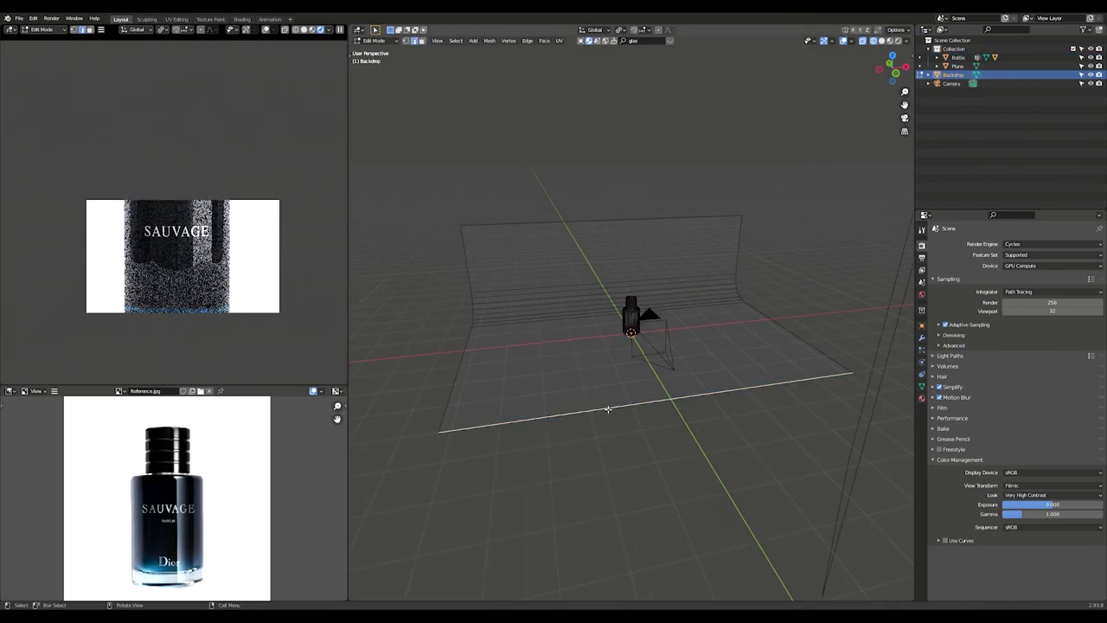
key(g)
key(y)
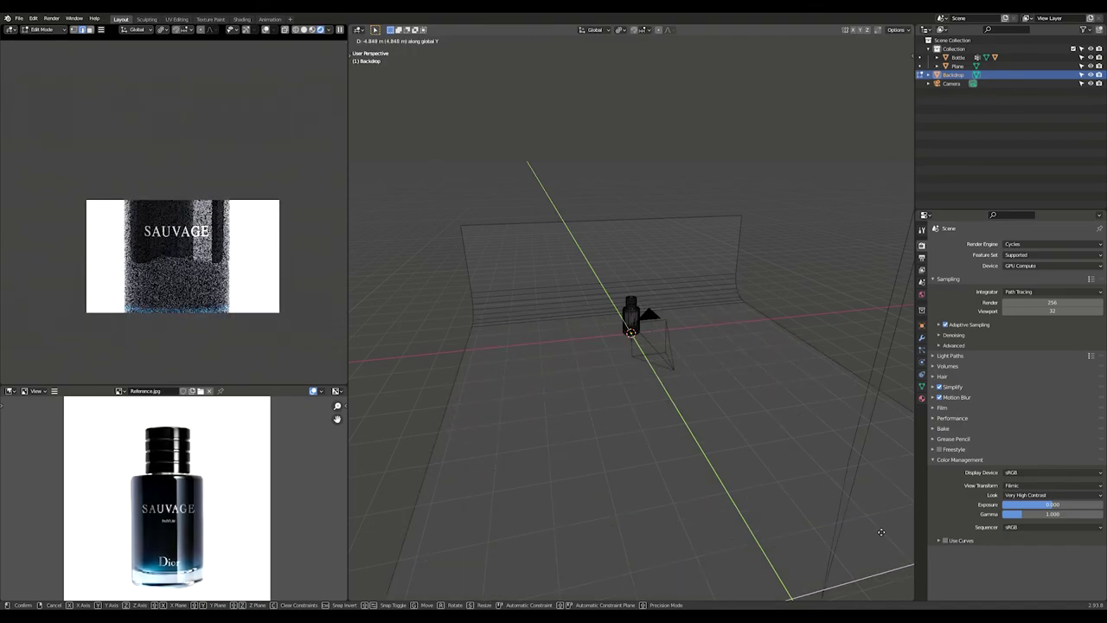
click(641, 417)
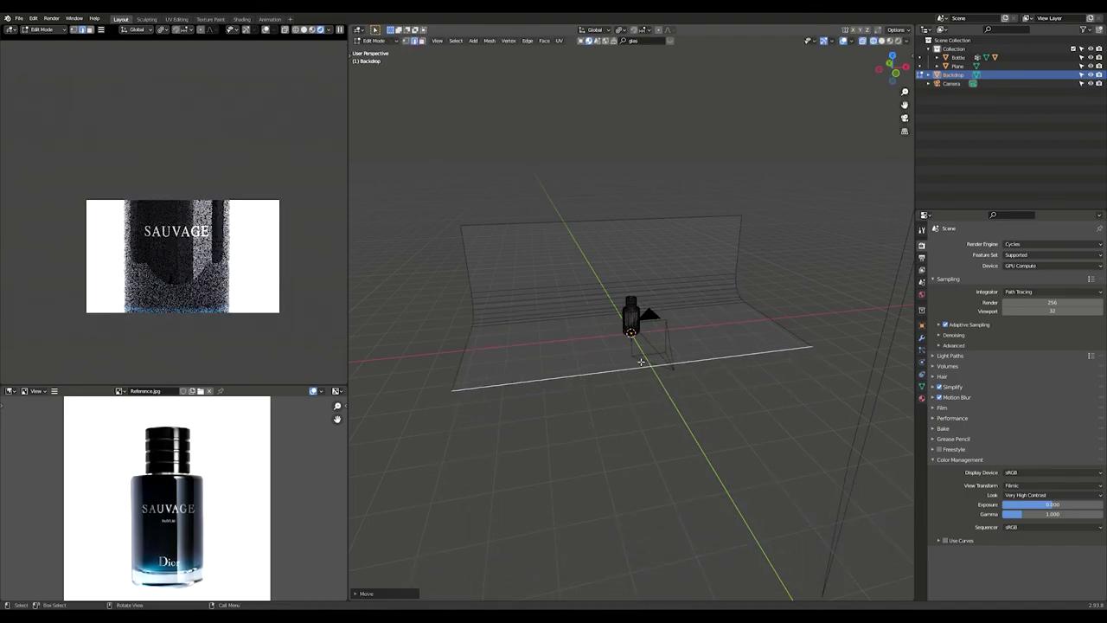
key(Tab)
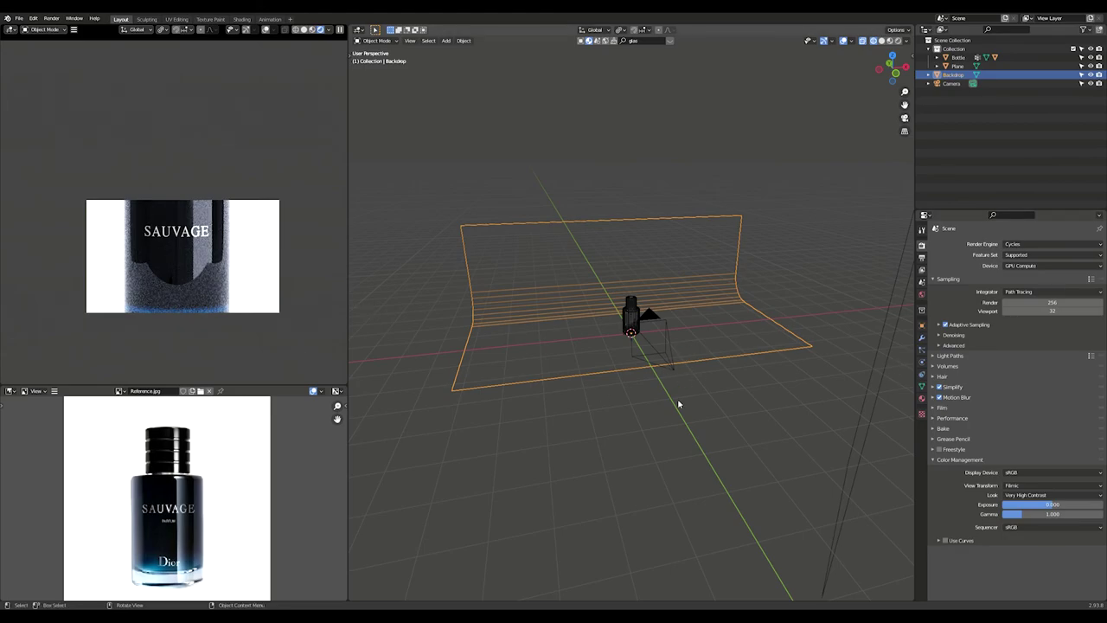
Turn off Glossy ray visibility for the backdrop and clear the preview's render region.
click(632, 319)
click(780, 325)
click(922, 325)
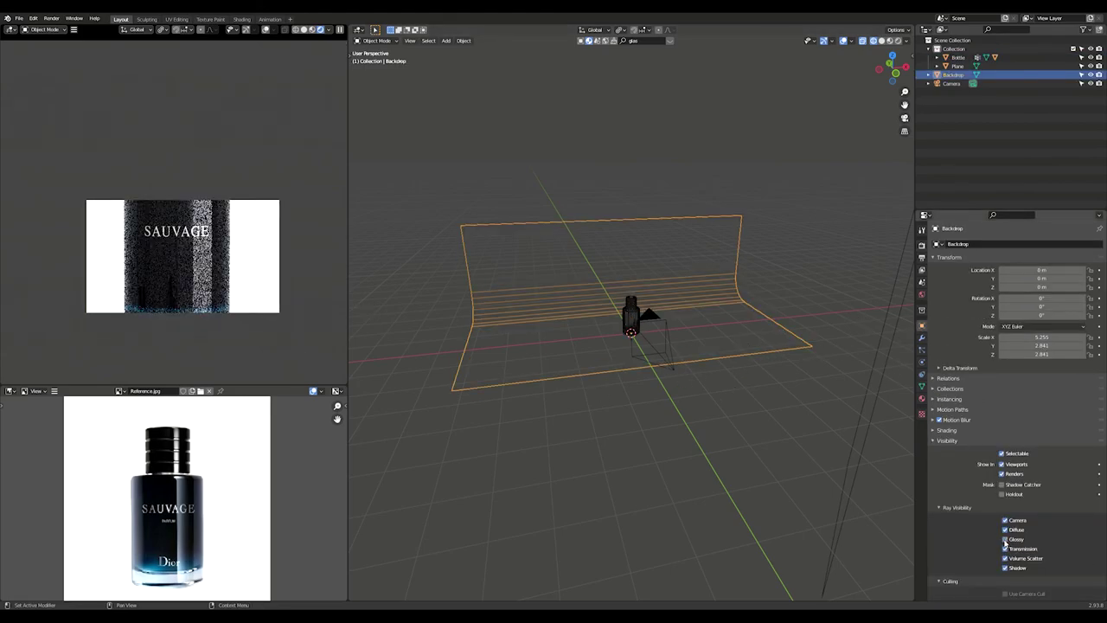
key(ctrl+alt+b)
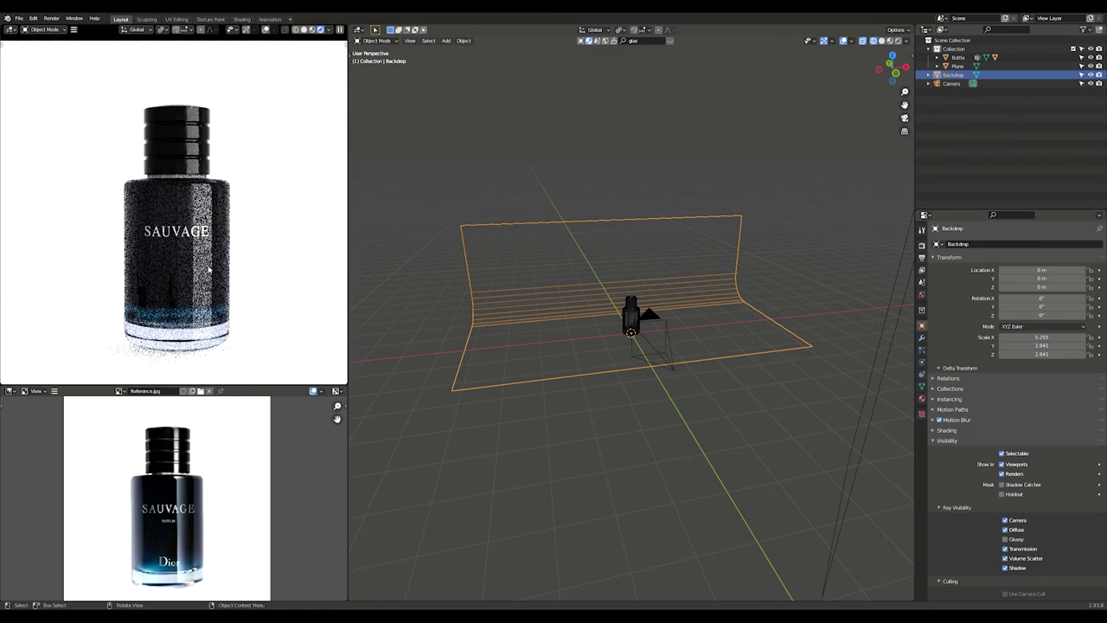
scroll(211, 266, down, 3)
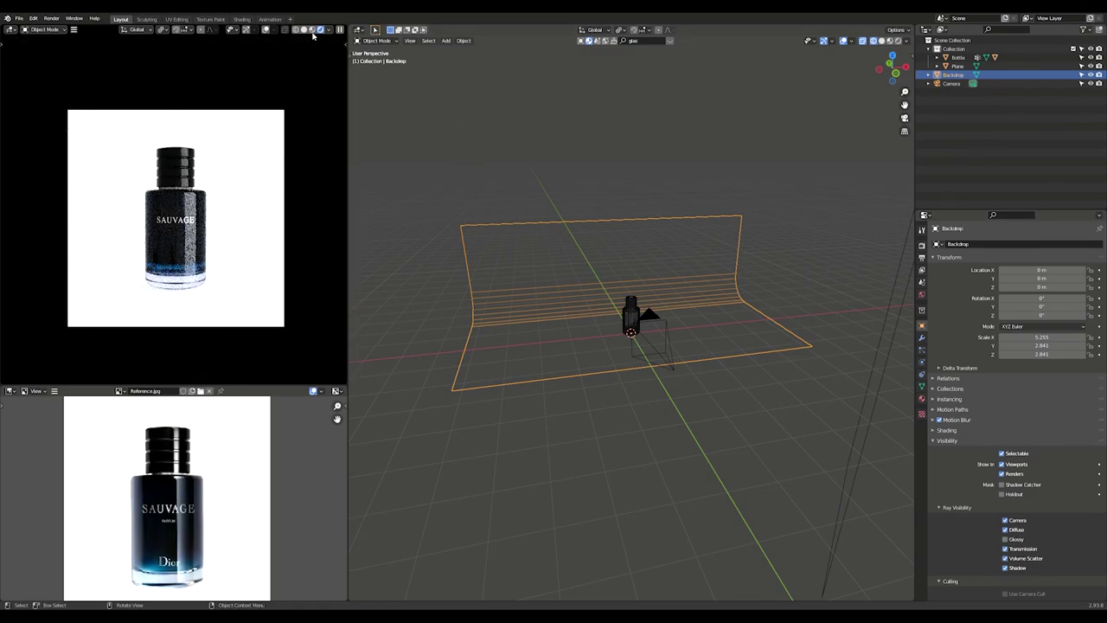
Switch the camera preview to solid shading and render the final image.
click(304, 29)
click(51, 18)
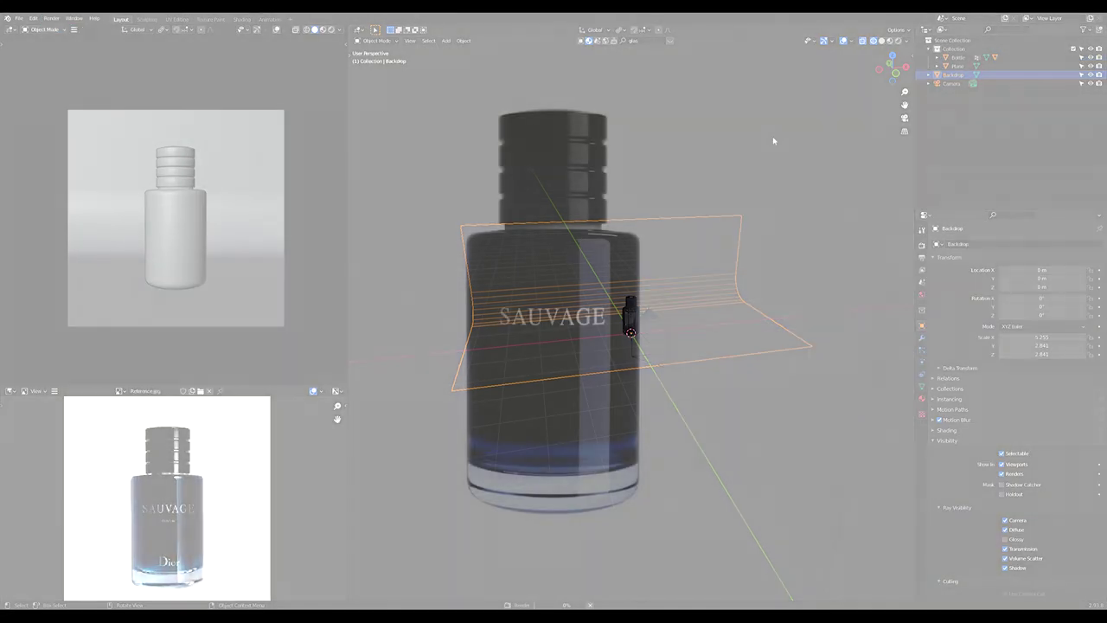